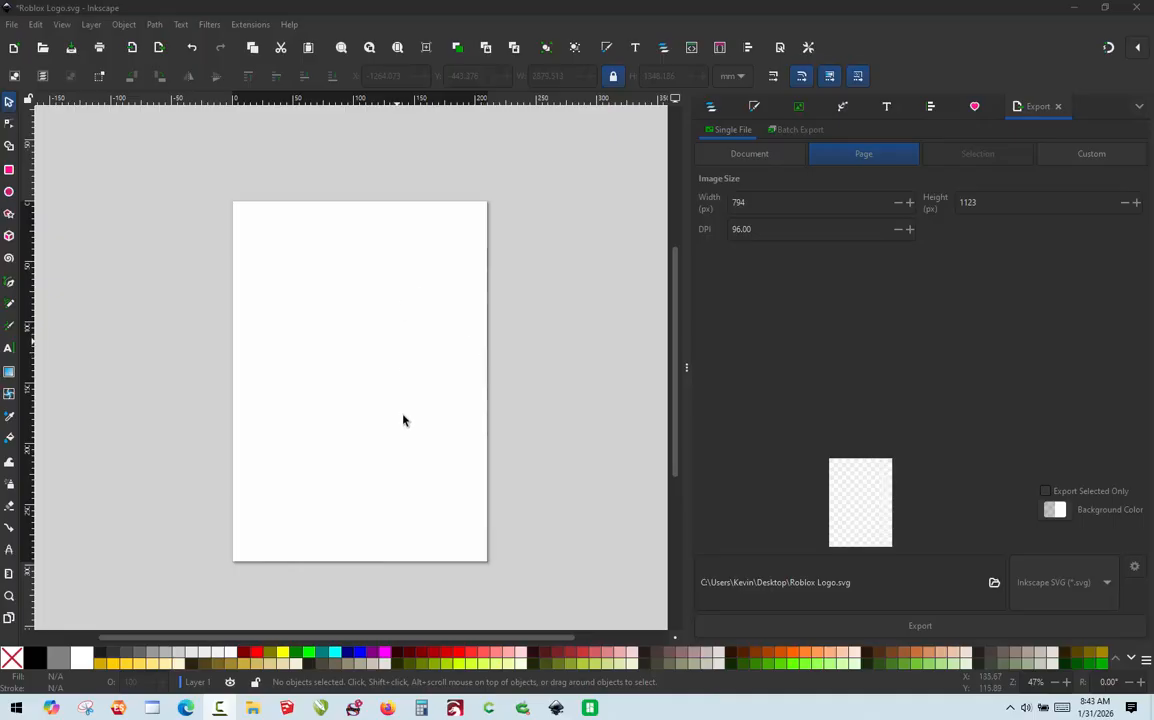
Step: Switch to Firefox to view the Mario Series Logo.svg page on Wikimedia Commons, and return to Inkscape
click(387, 708)
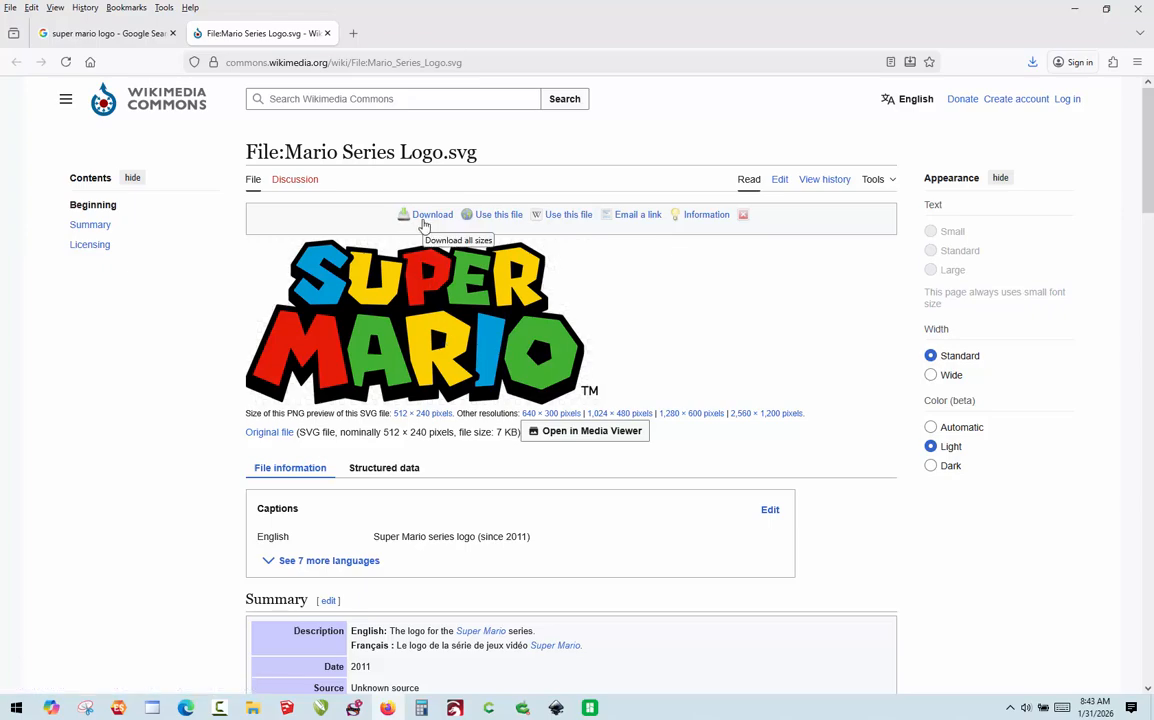
click(557, 707)
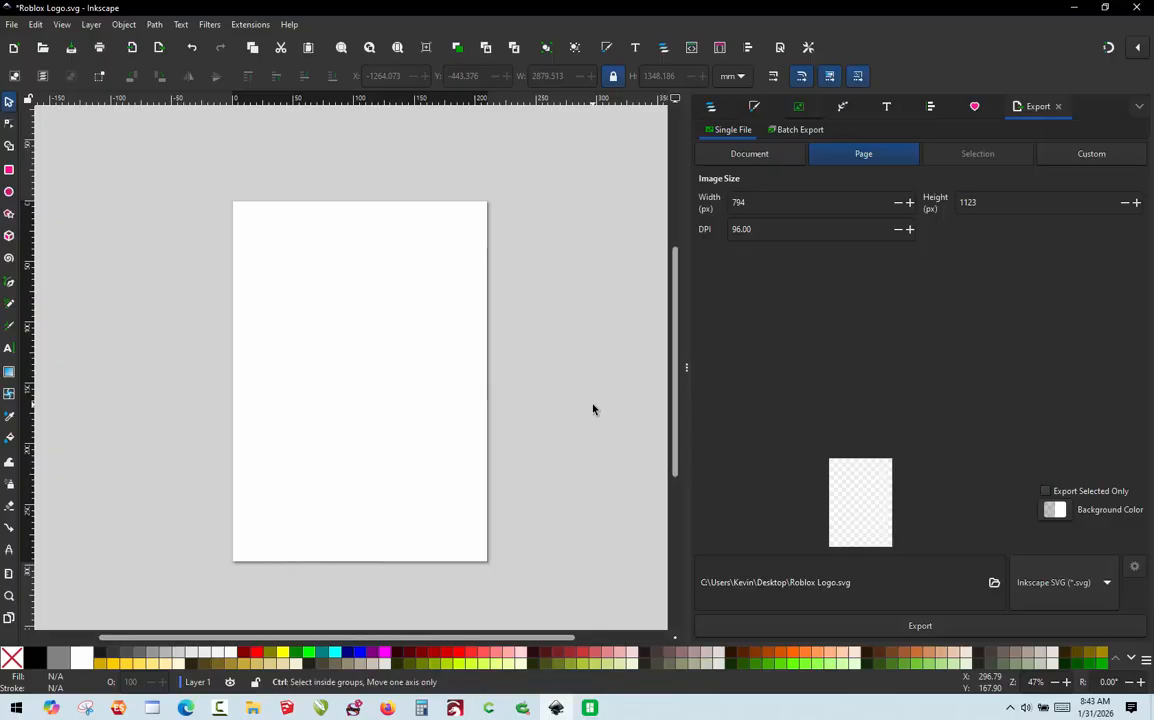
Step: Import Mario_Series_Logo.svg from the Desktop as editable objects in the current file
key(ctrl+i)
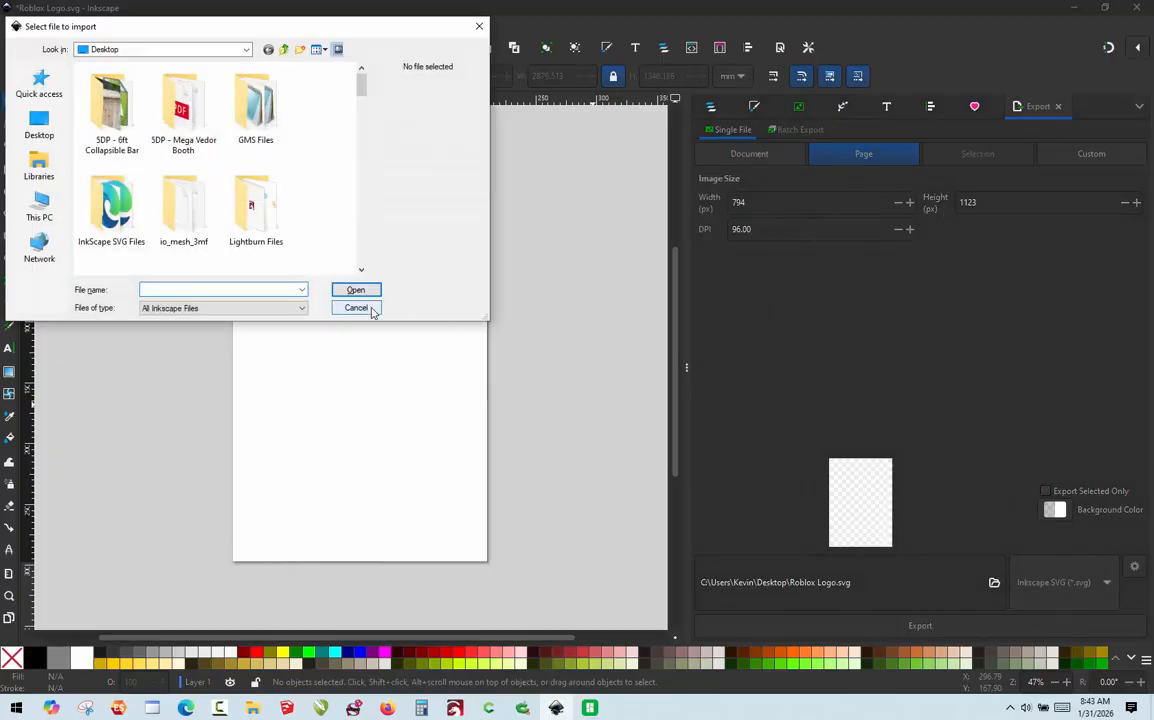
scroll(309, 198, down, 5)
scroll(309, 200, down, 6)
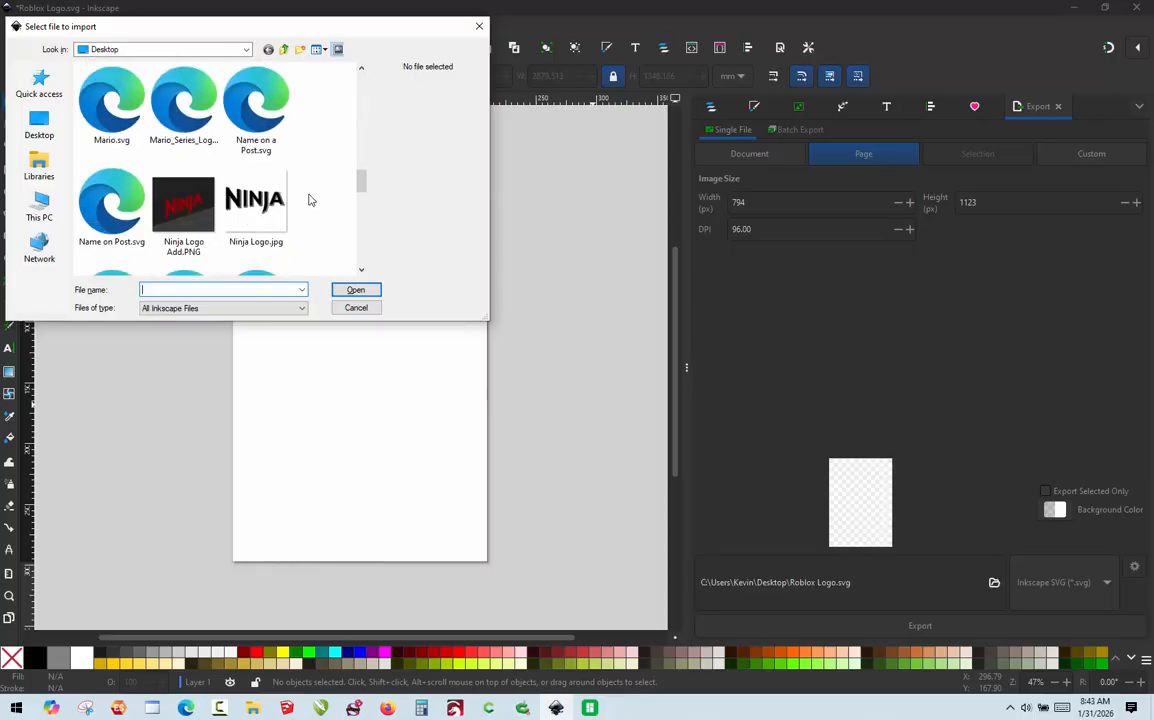
click(184, 121)
double_click(184, 121)
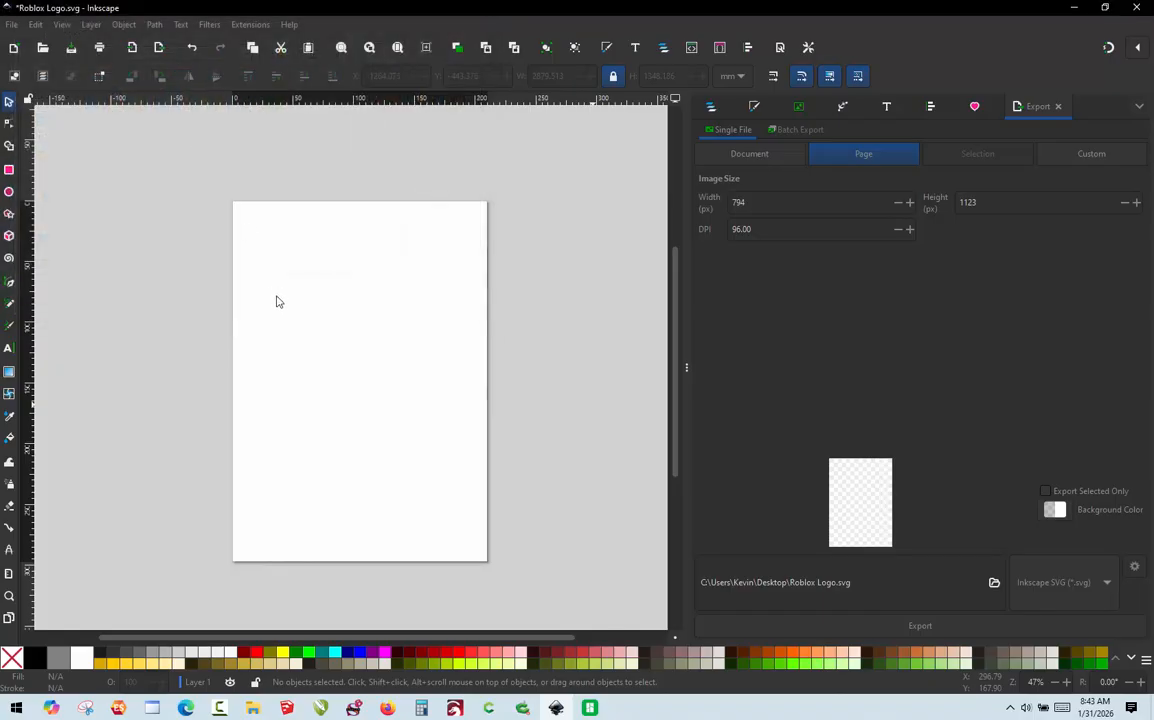
click(407, 261)
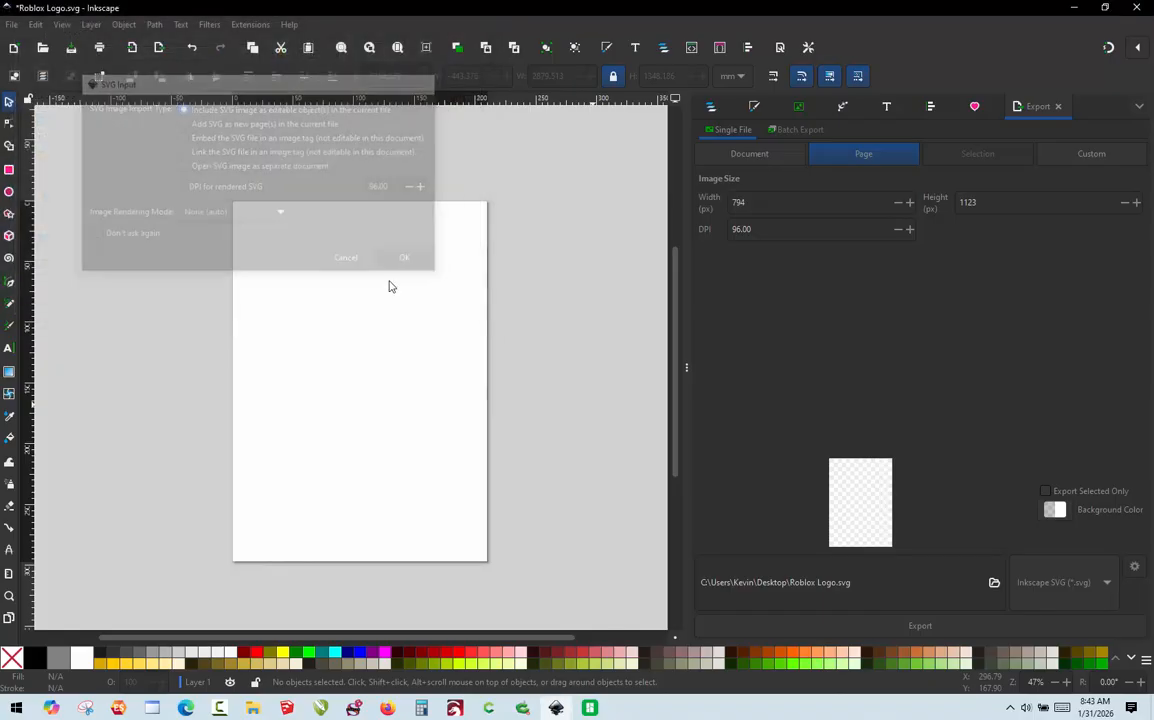
Step: Move the imported Super Mario logo to about X -1629 mm, Y -666 mm
scroll(460, 332, down, 4)
scroll(460, 332, down, 4)
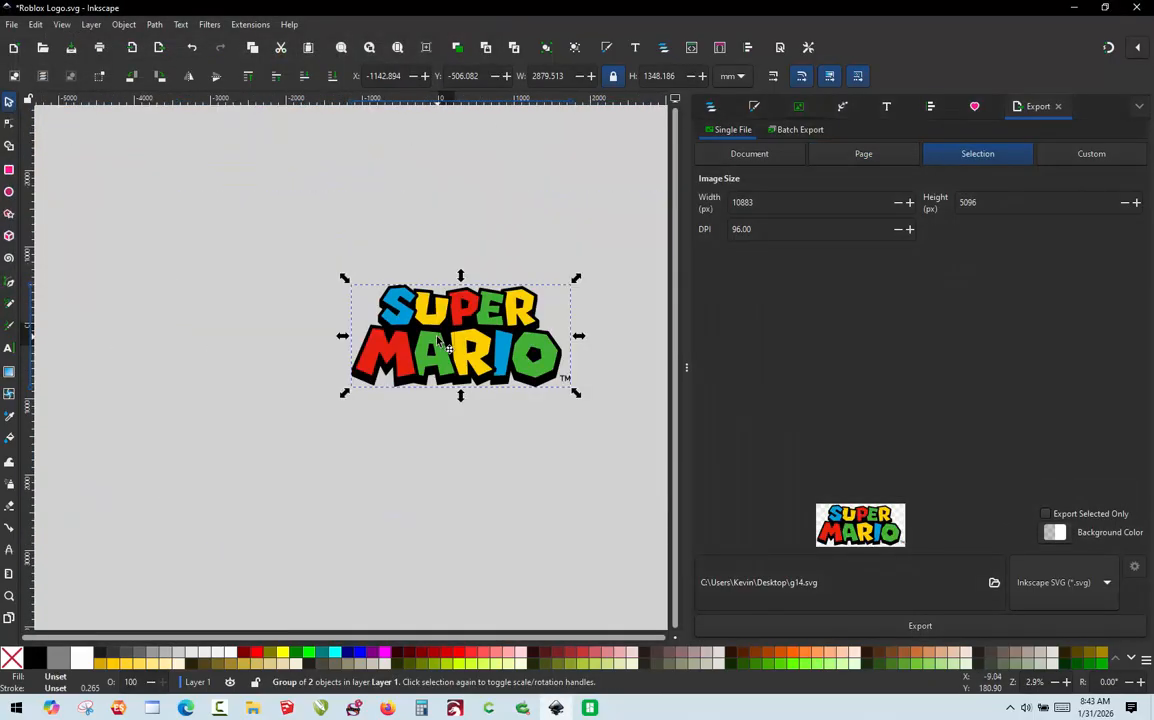
scroll(470, 322, up, 1)
drag(476, 318, 424, 301)
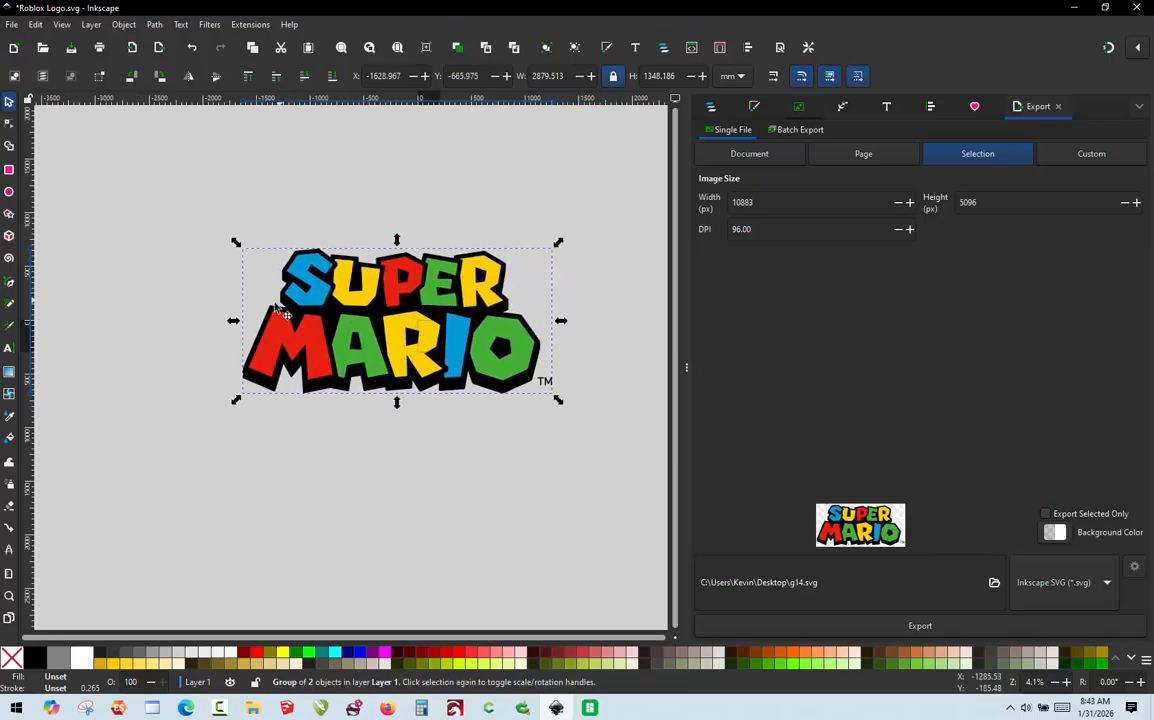
Step: Ungroup the whole imported logo, group g14, and also the two groups inside it
click(710, 106)
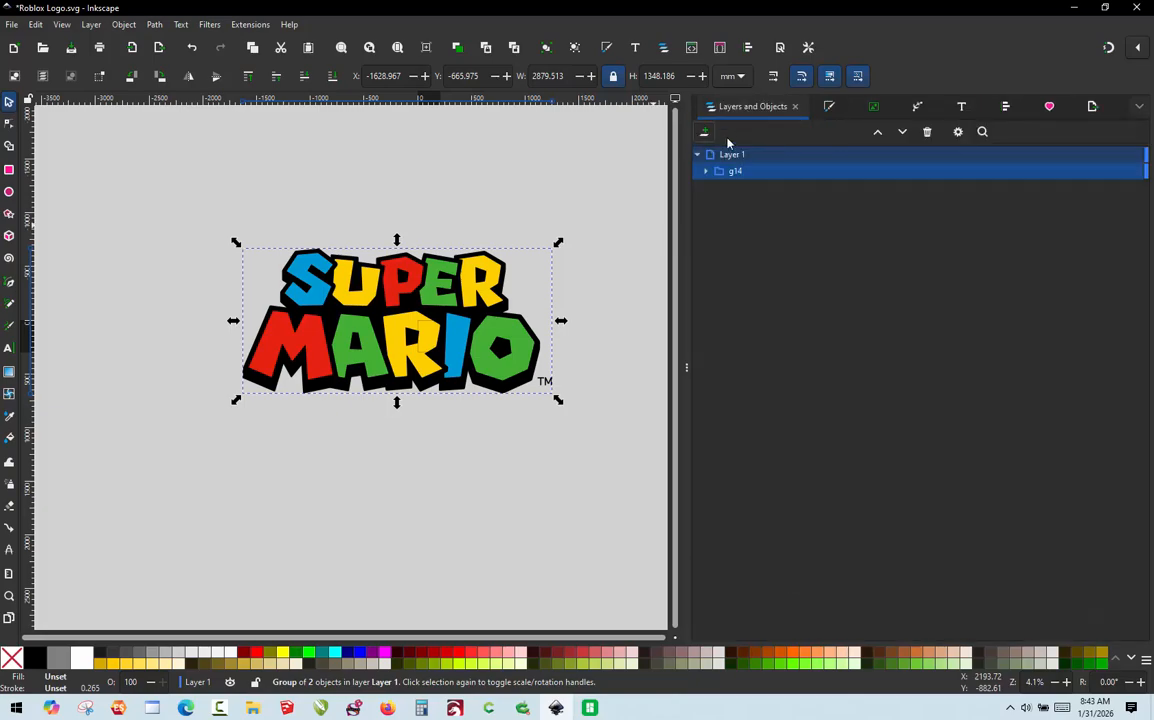
right_click(733, 176)
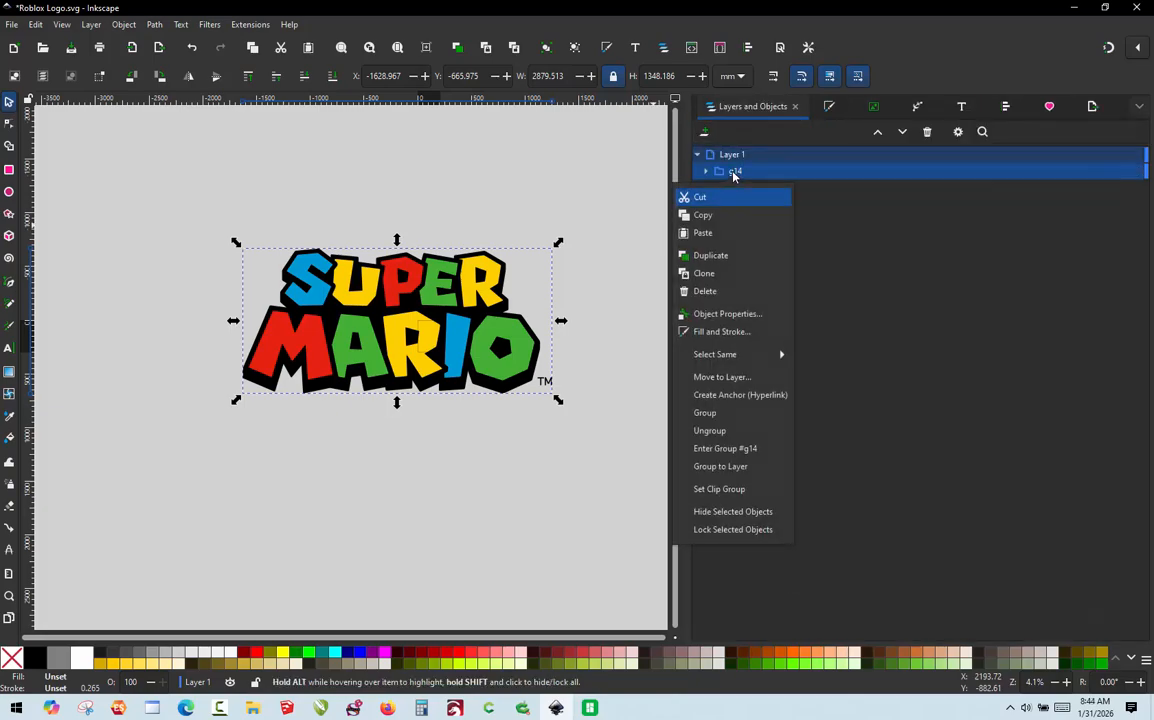
click(710, 431)
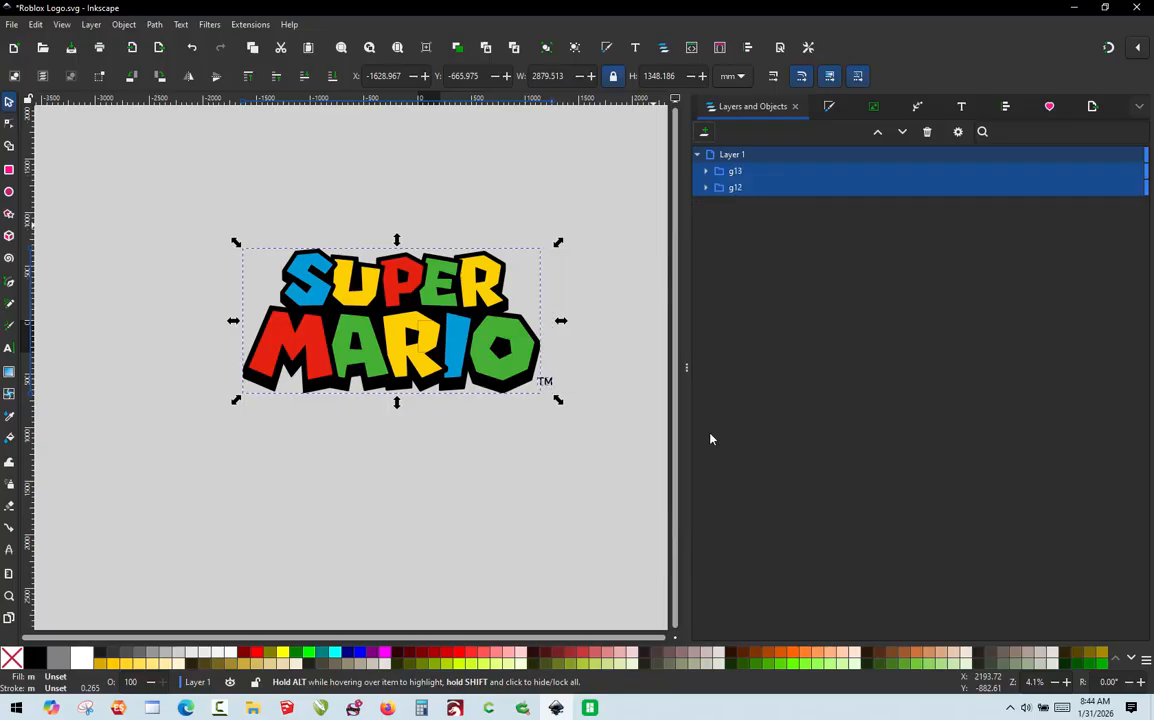
right_click(735, 176)
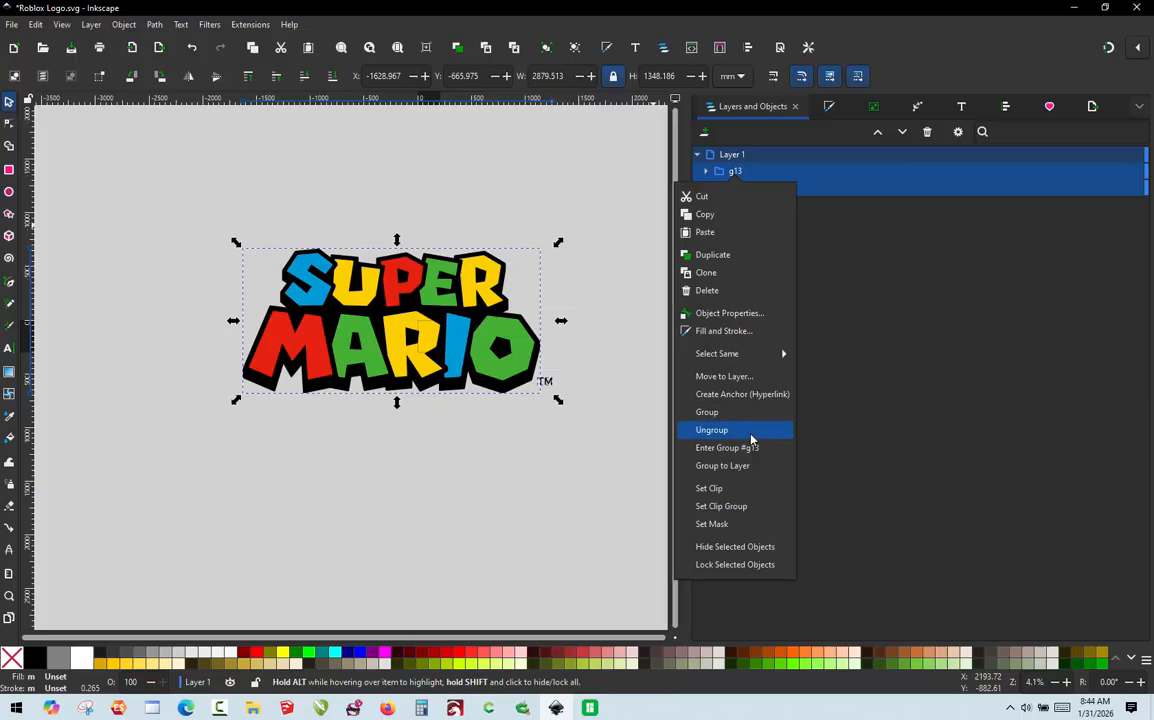
click(752, 428)
Step: Ungroup the g11 group that holds the coloured letters
click(729, 206)
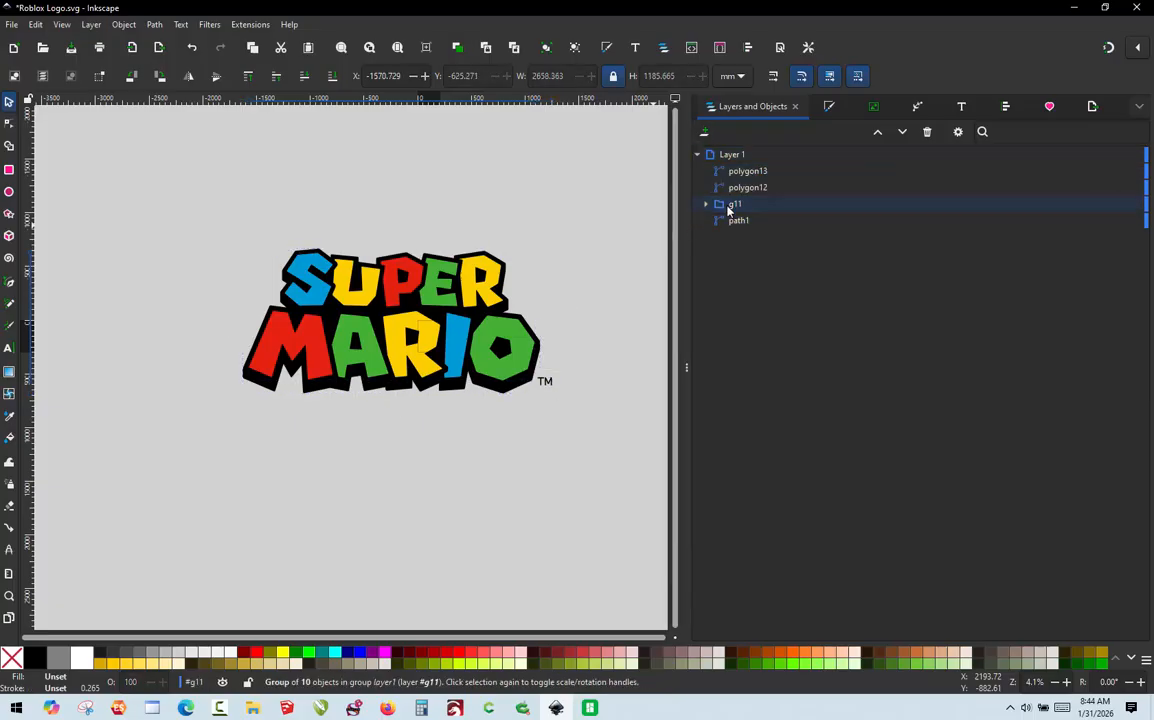
right_click(727, 208)
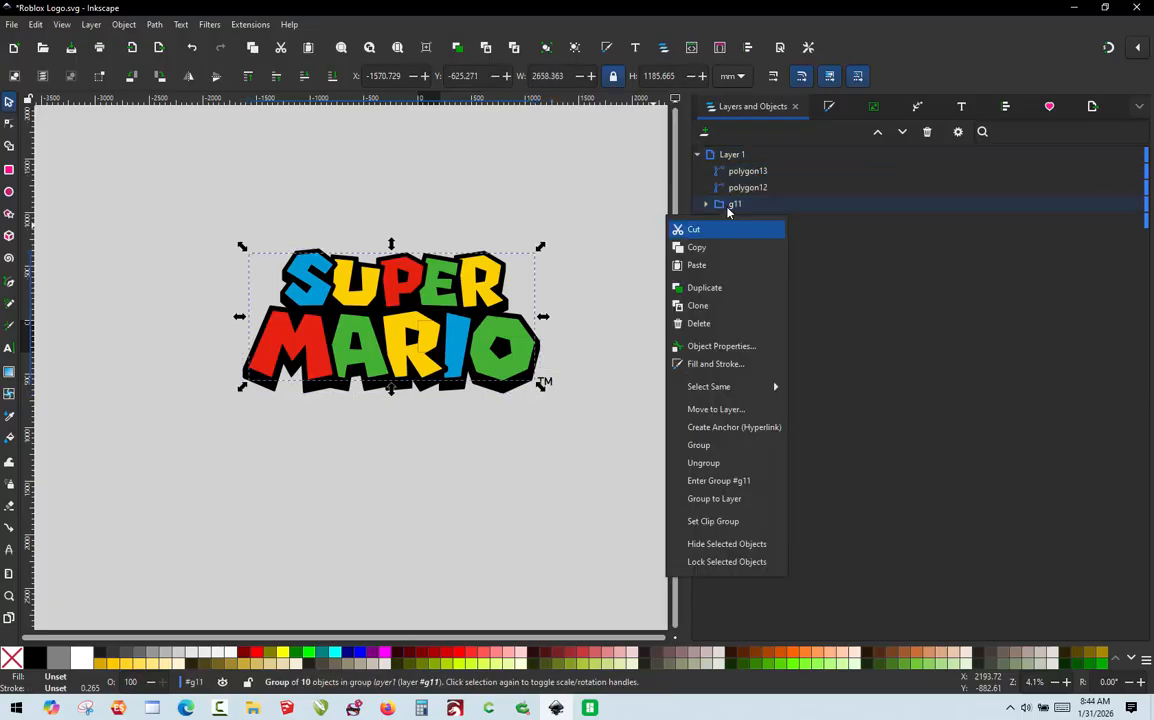
click(703, 463)
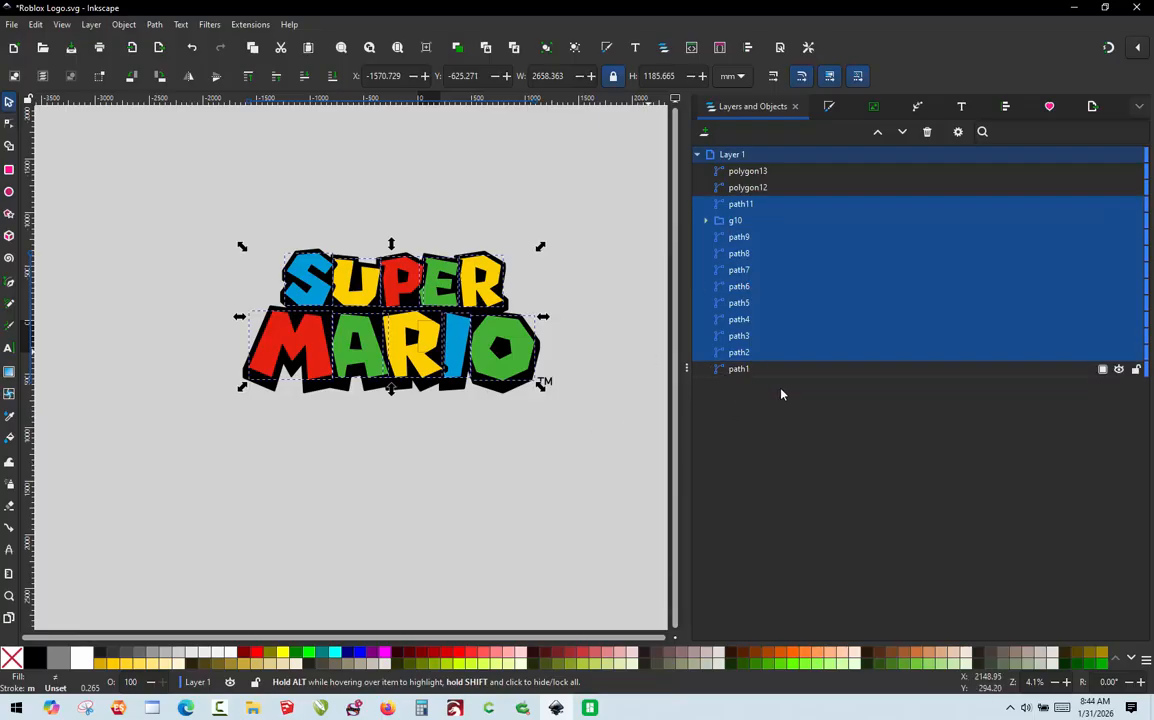
Step: Ungroup the remaining g10 group containing the green A and clear the selection
click(752, 369)
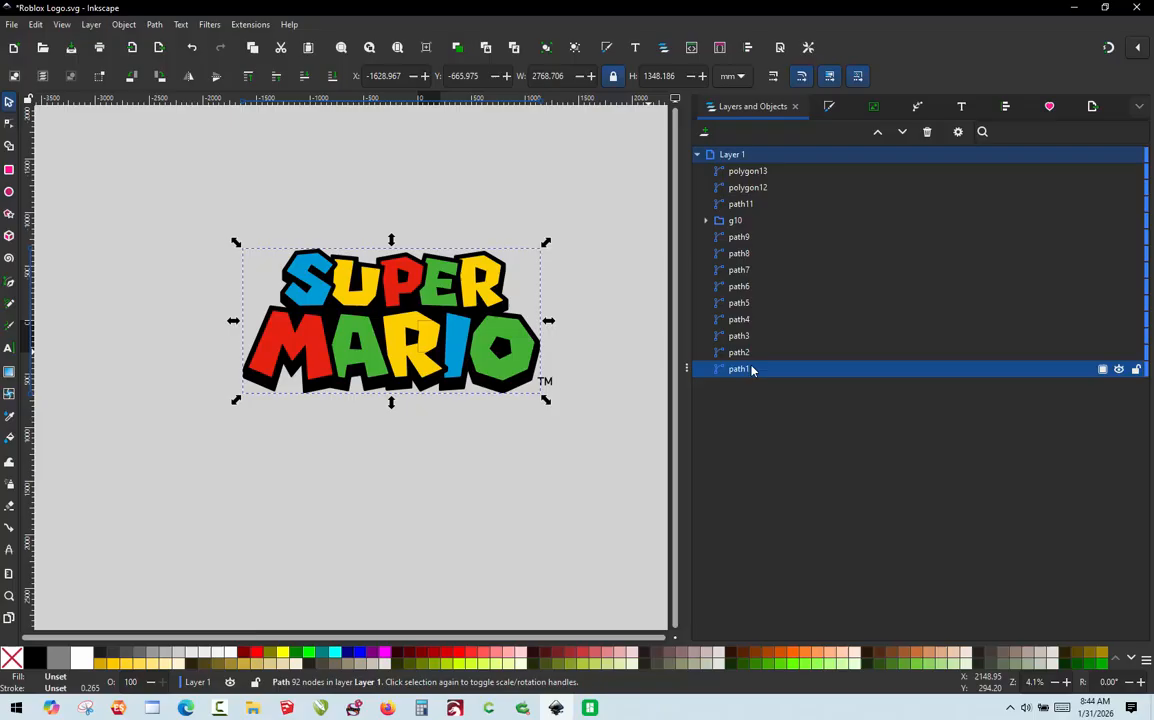
click(721, 221)
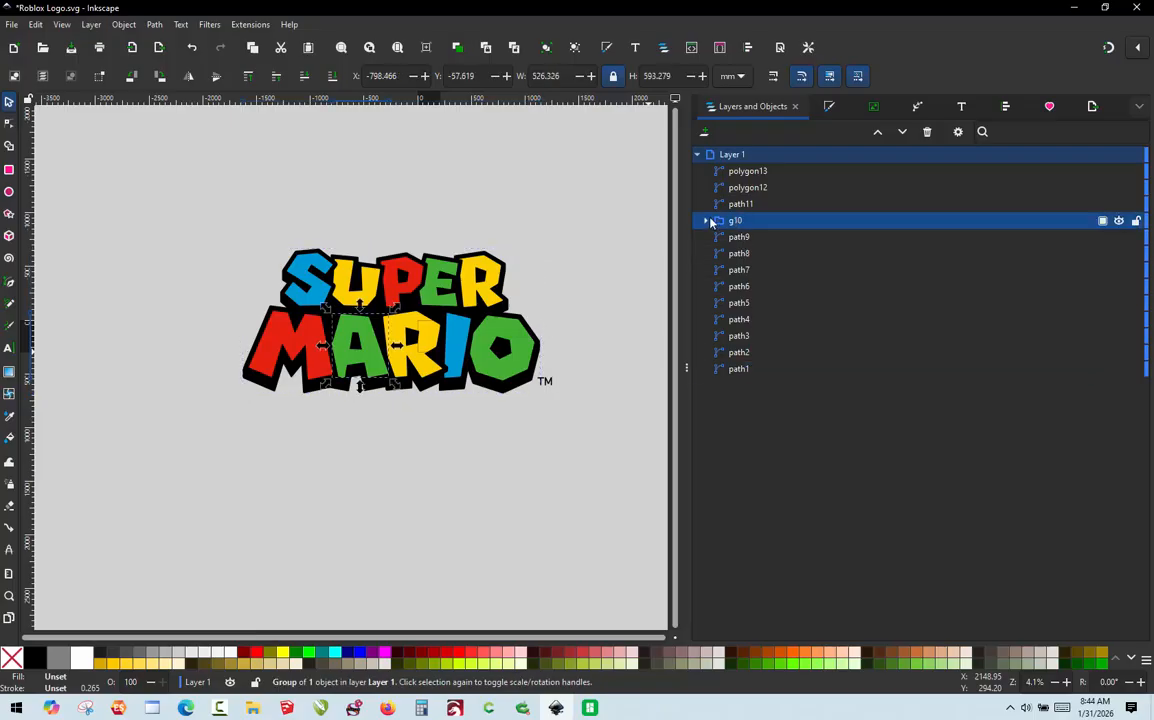
click(705, 221)
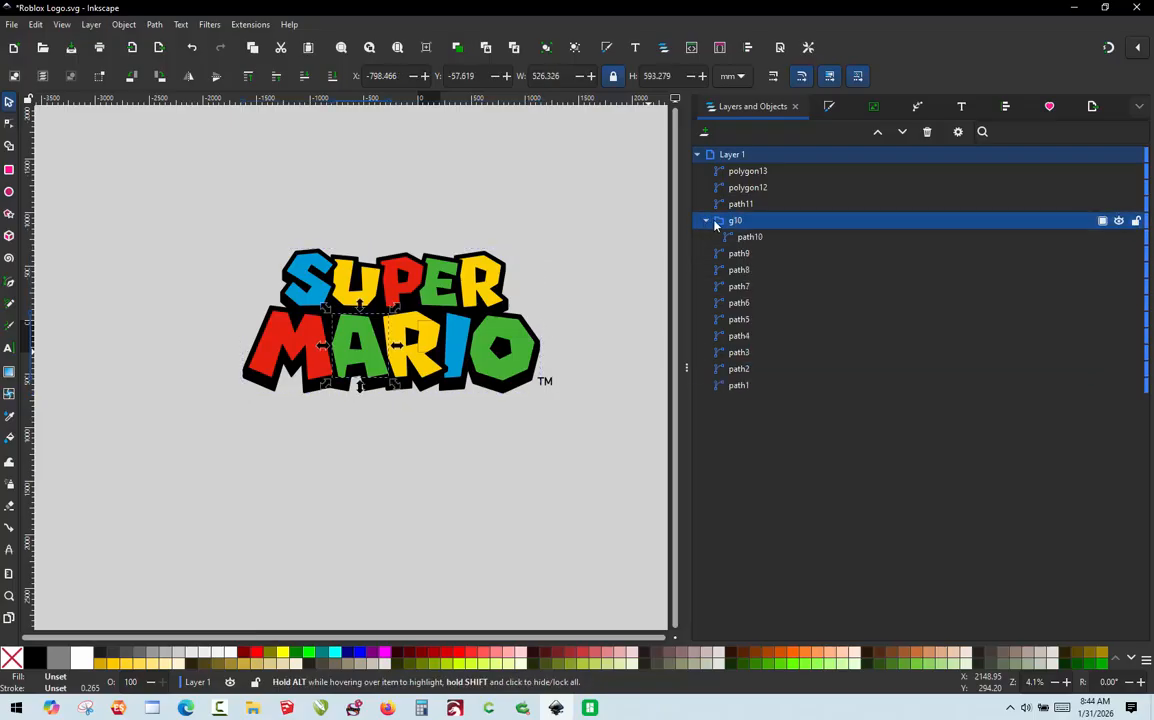
right_click(720, 222)
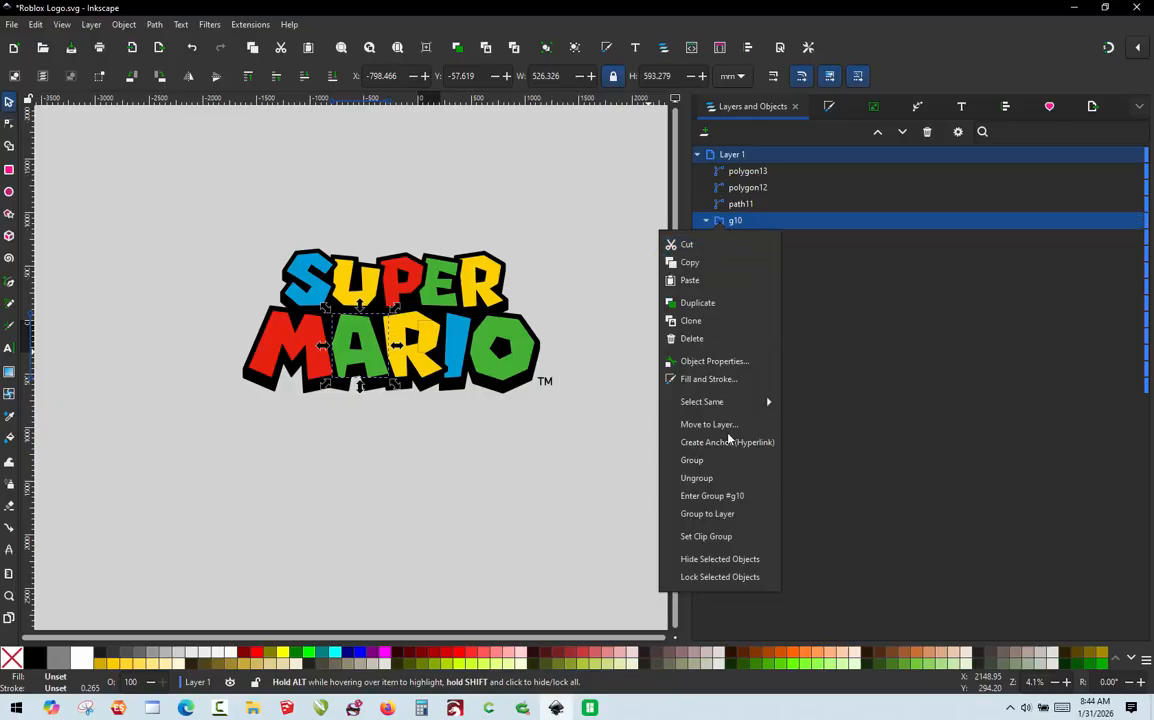
click(697, 478)
click(602, 390)
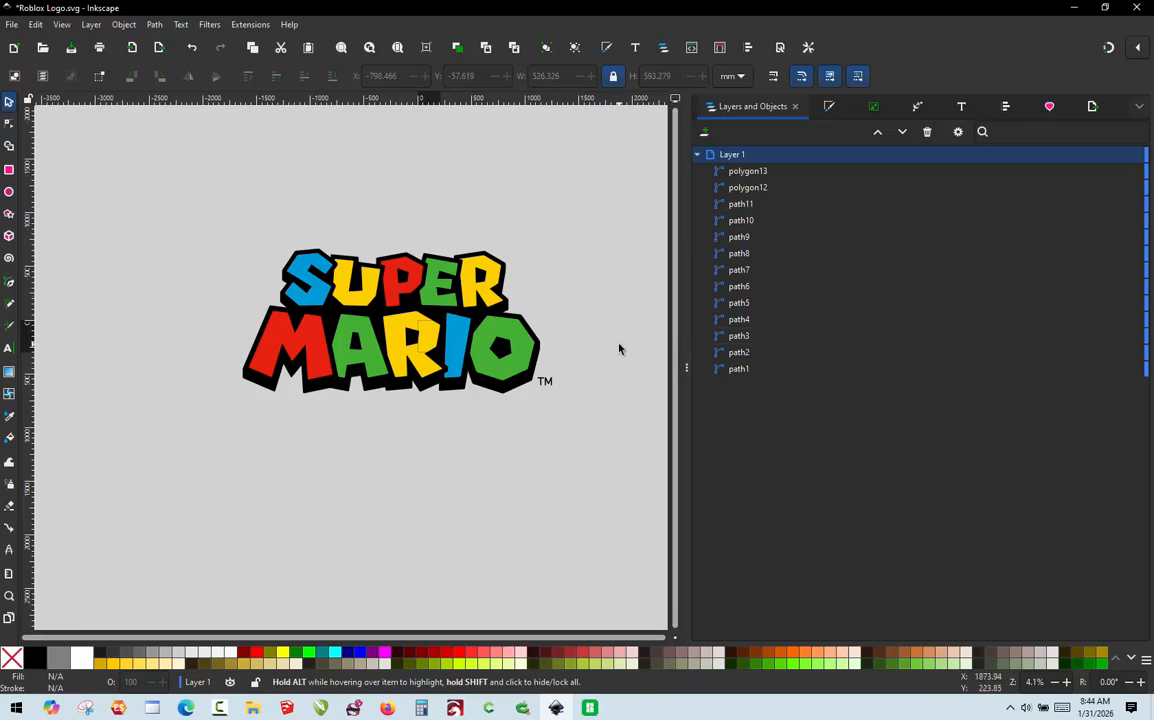
Step: Delete the five coloured SUPER letters and the TM mark from the logo
drag(555, 219, 227, 327)
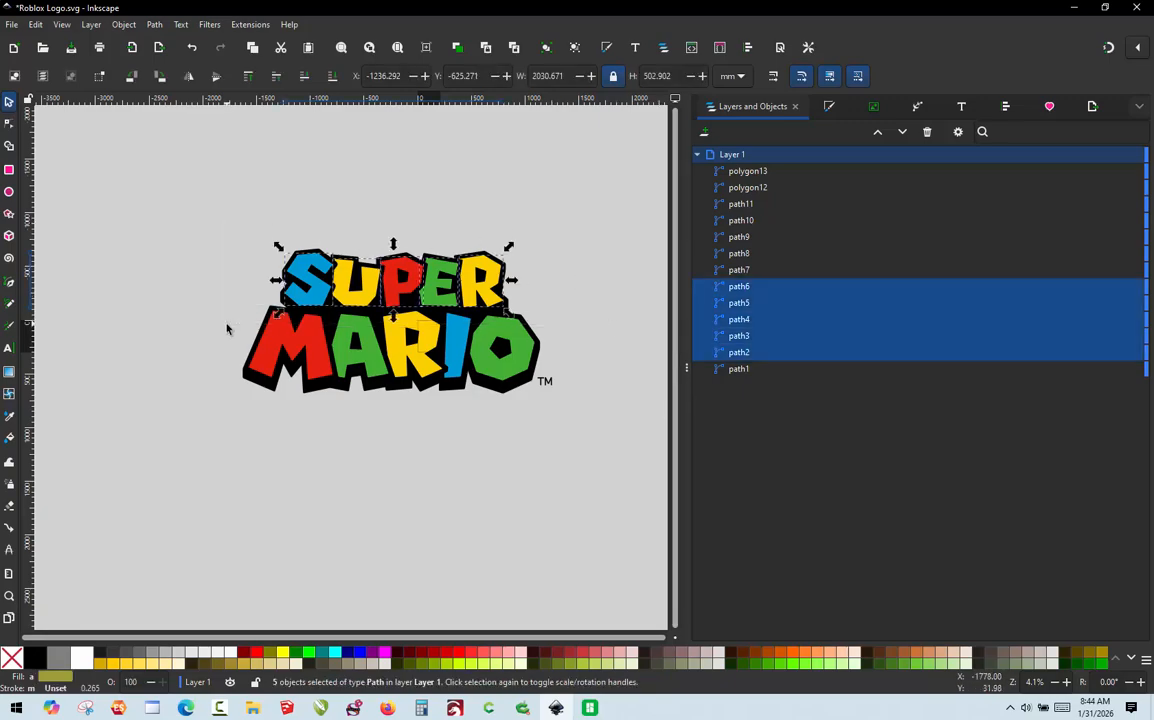
key(Delete)
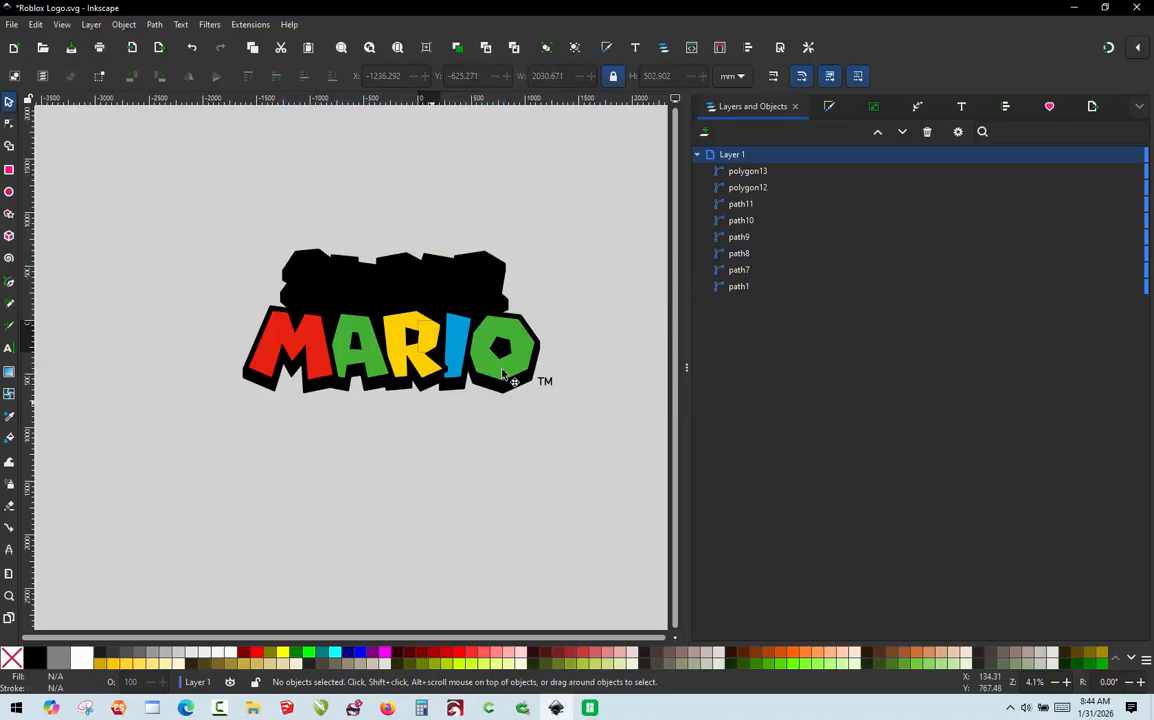
drag(575, 362, 527, 413)
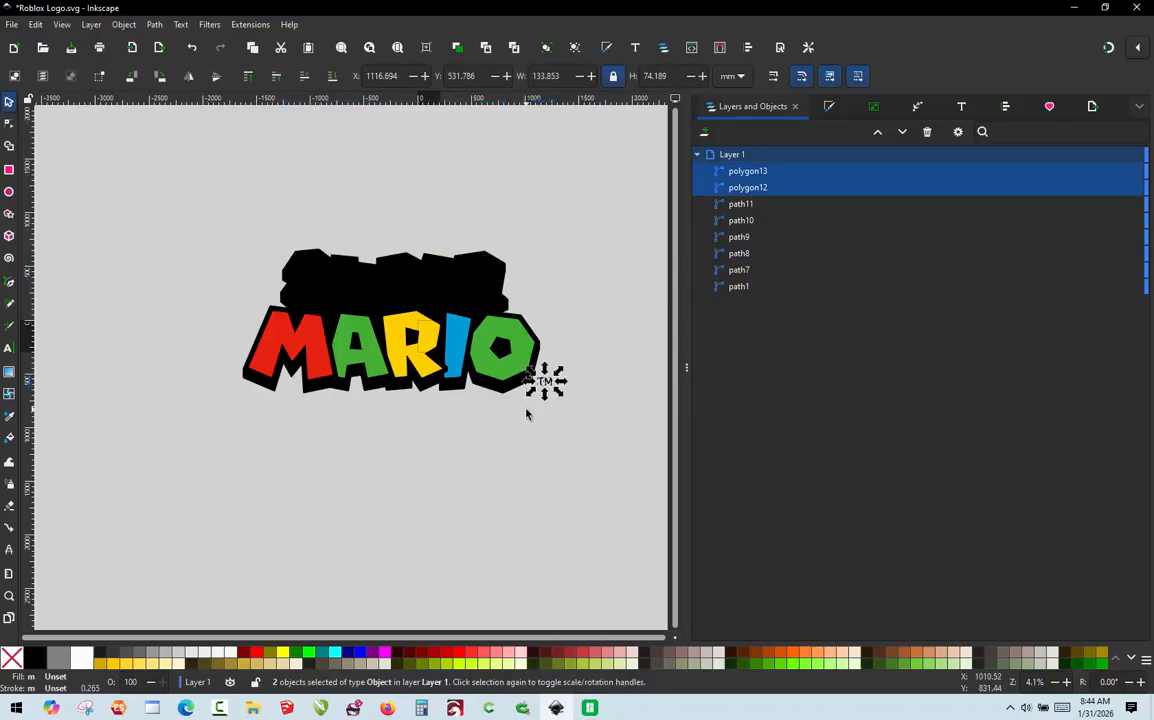
key(Delete)
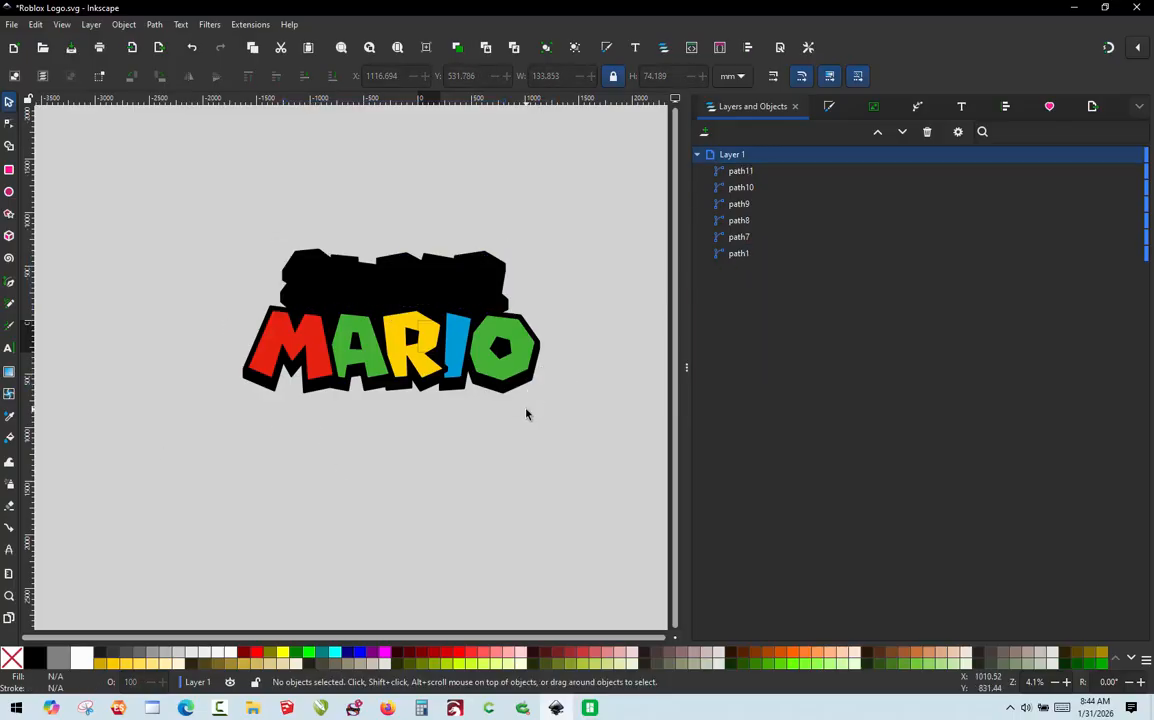
Step: Union the five coloured MARIO letters into one path and fill it with cyan
click(324, 356)
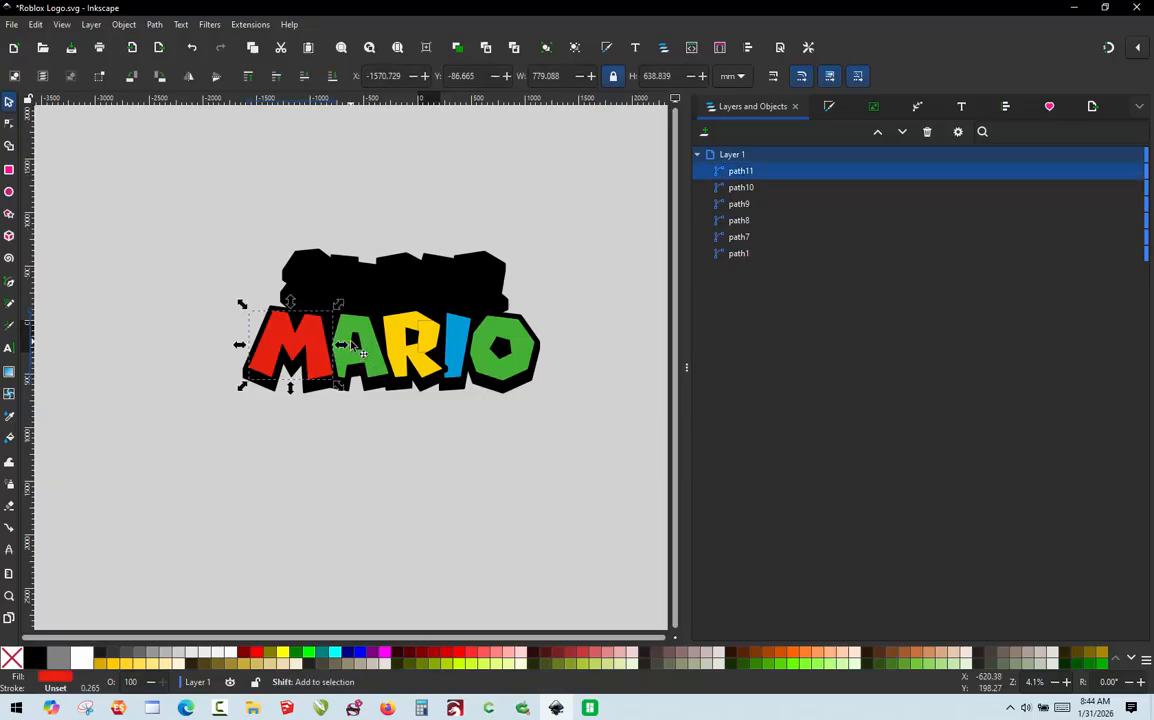
shift+click(354, 348)
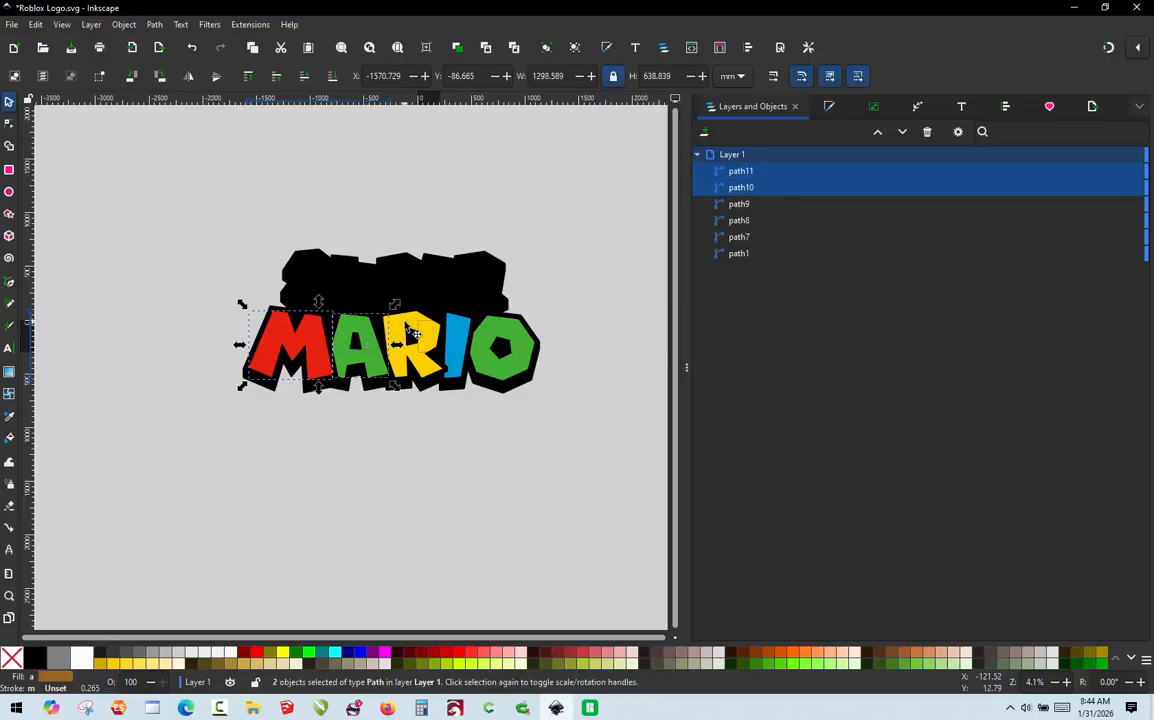
shift+click(412, 334)
shift+click(454, 342)
shift+click(500, 338)
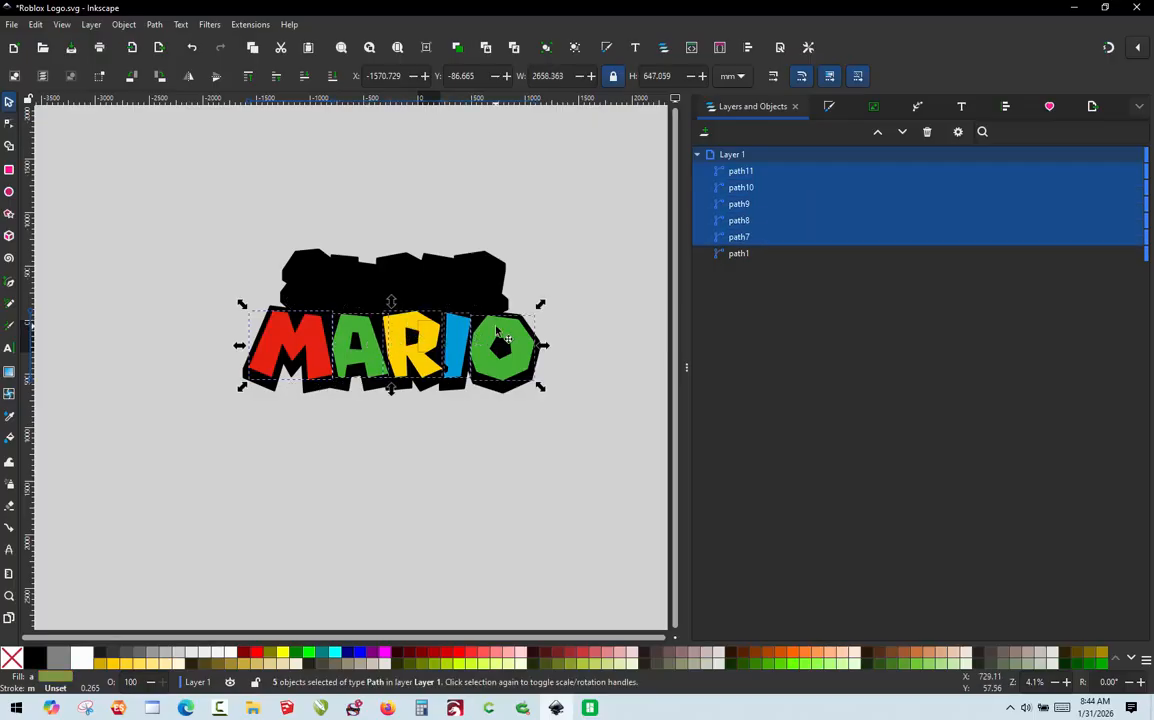
click(155, 25)
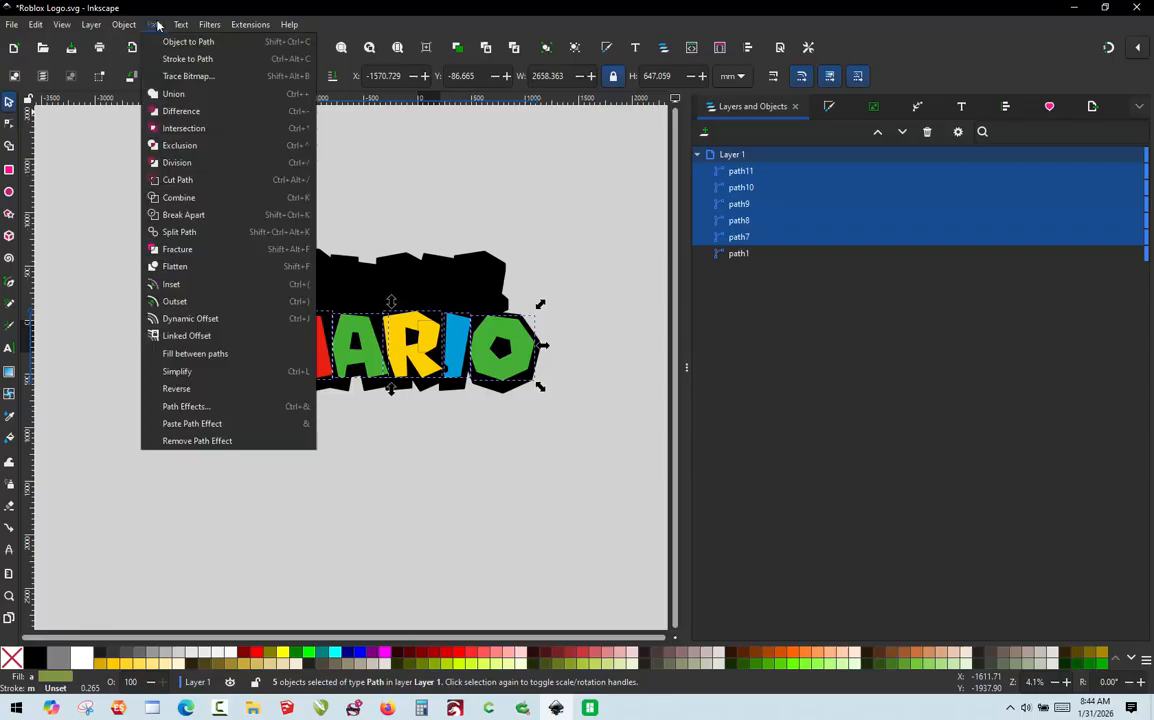
click(172, 97)
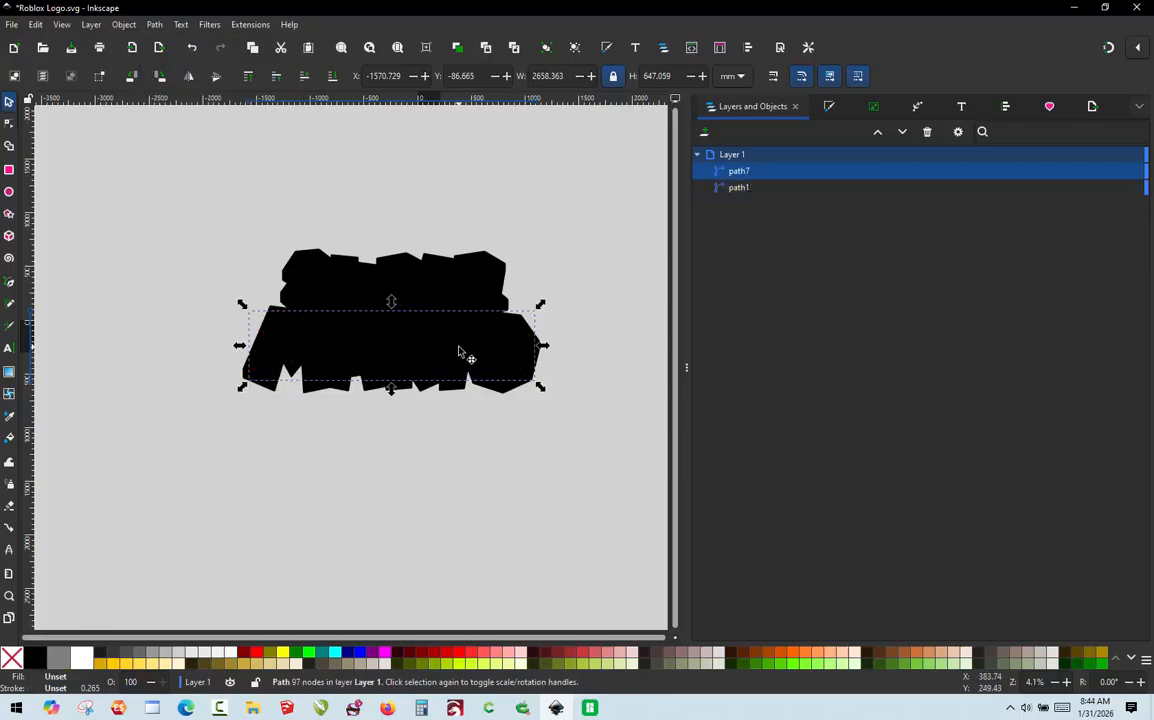
click(335, 653)
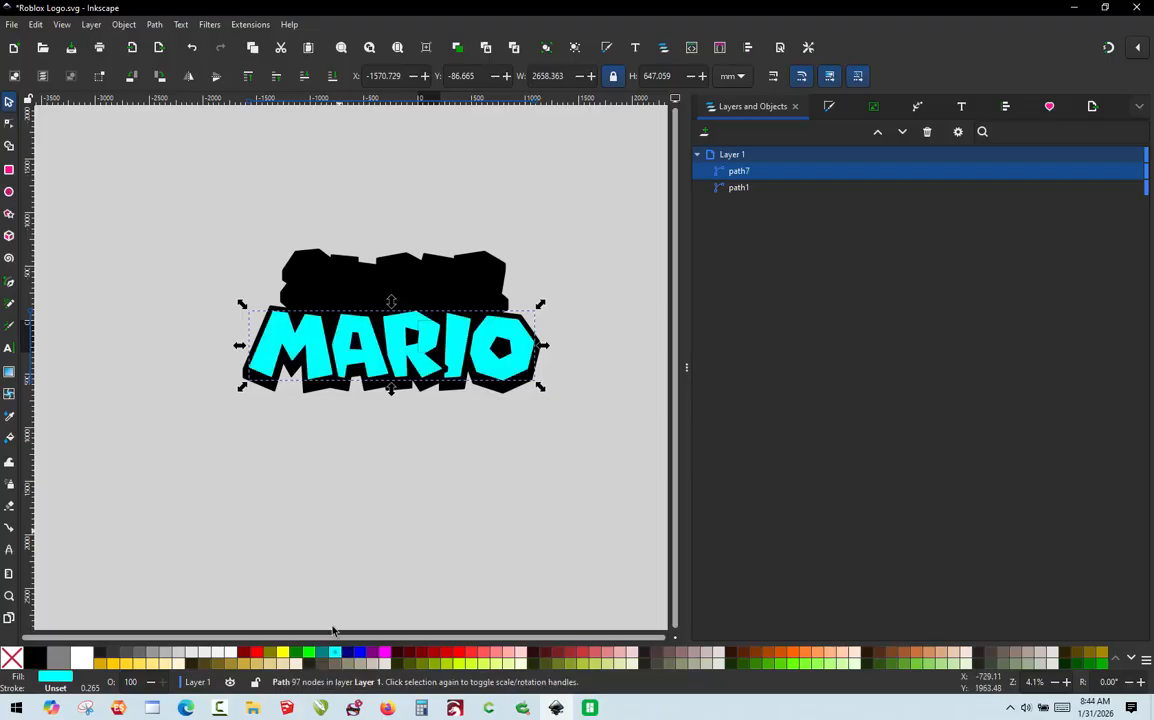
click(324, 573)
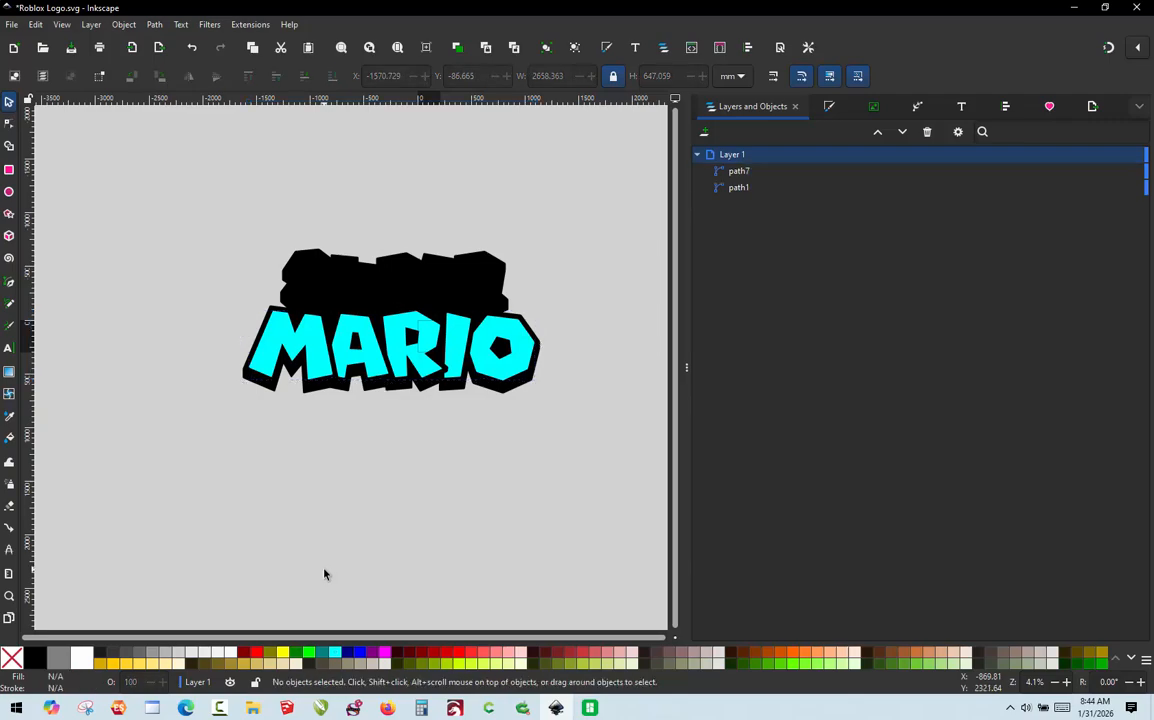
Step: Draw a rectangle about 3211 × 1068 mm covering the black SUPER backing and the upper edge of the MARIO letters
click(9, 170)
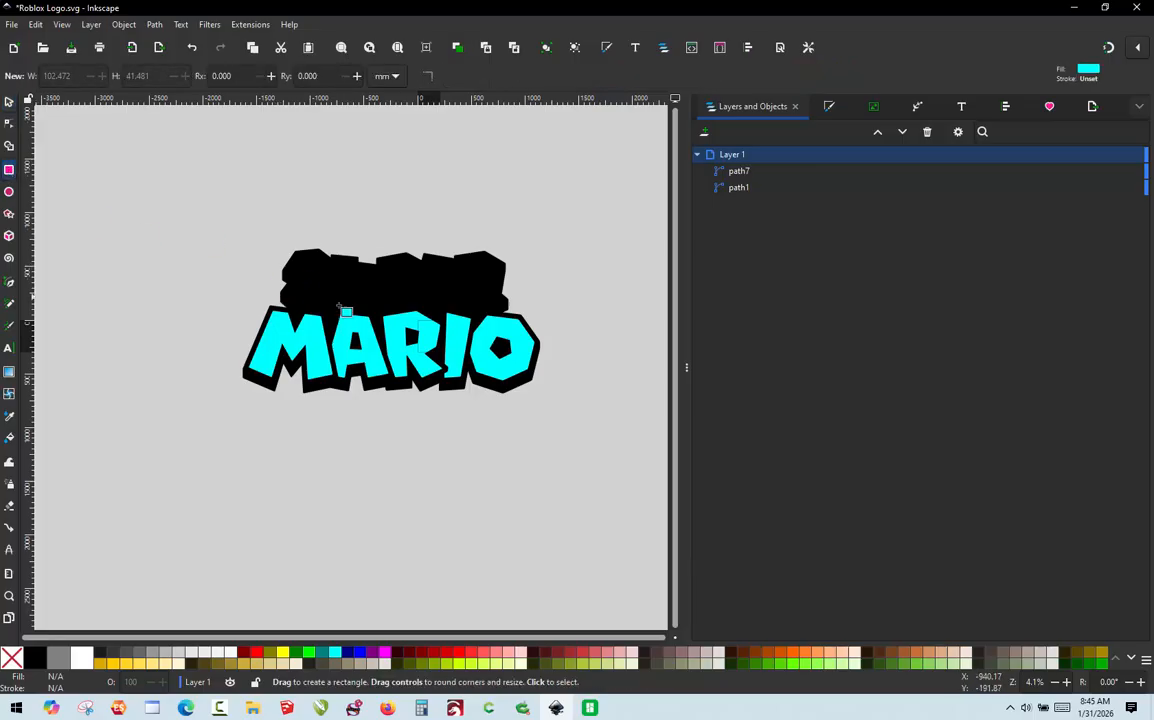
drag(205, 214, 550, 327)
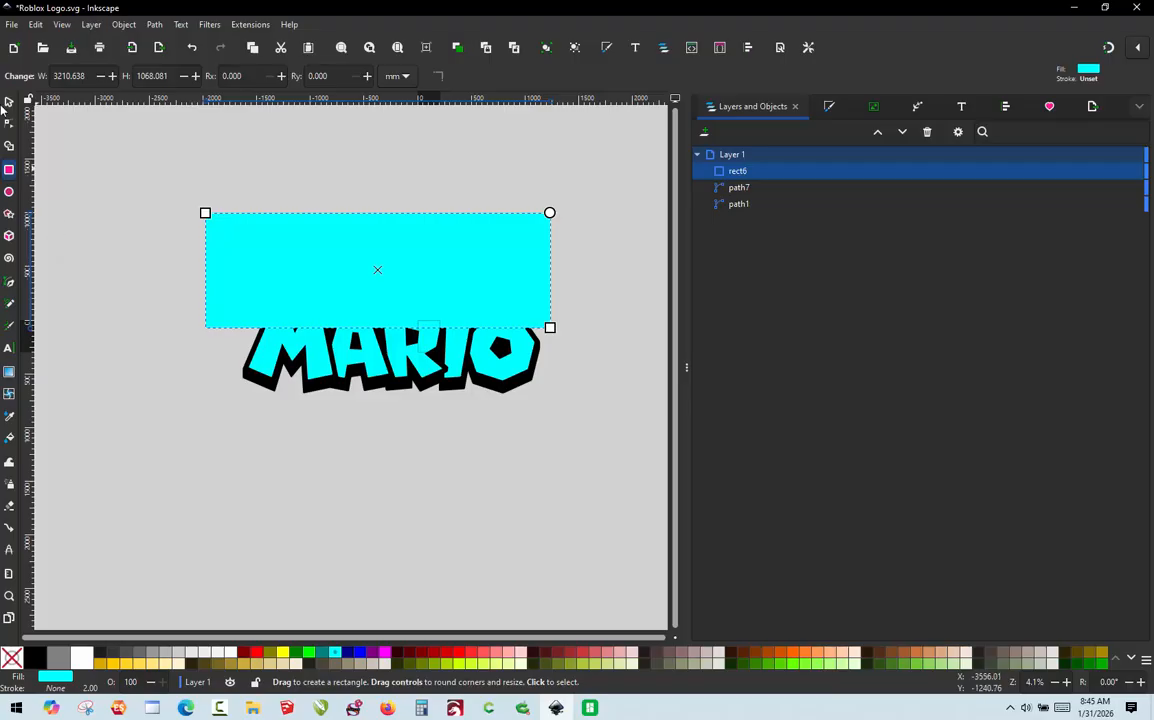
click(8, 102)
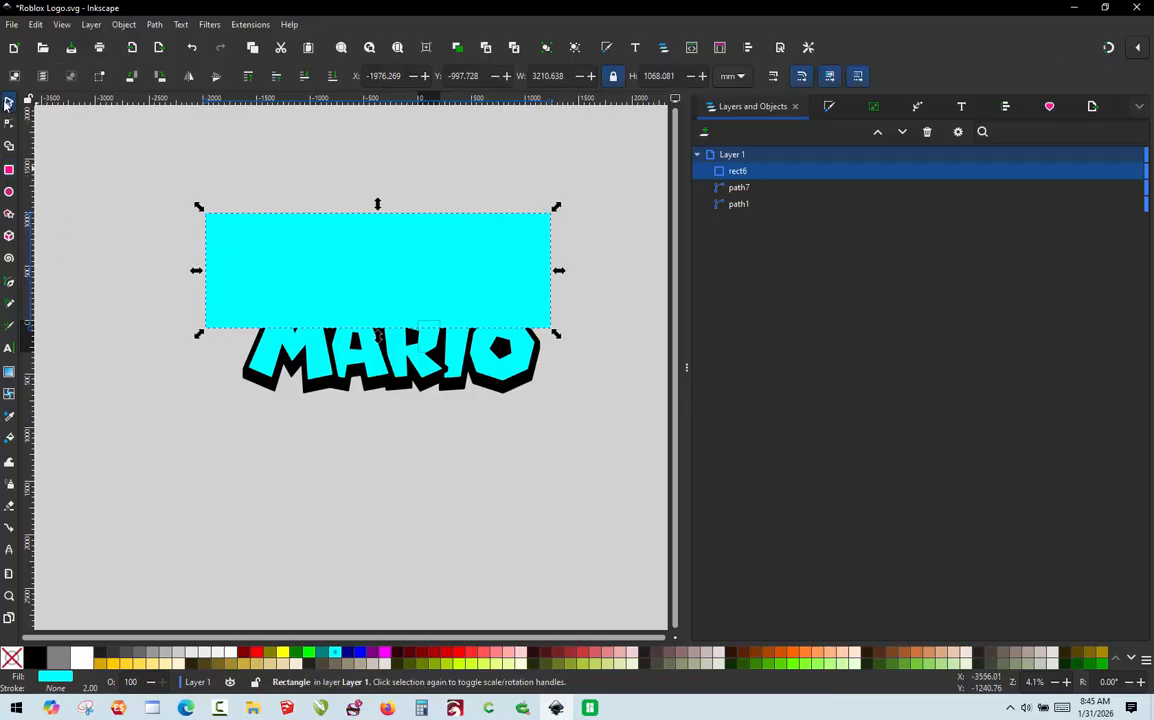
Step: Subtract the rectangle from the black backing with the Difference operation and clear the selection
shift+click(320, 395)
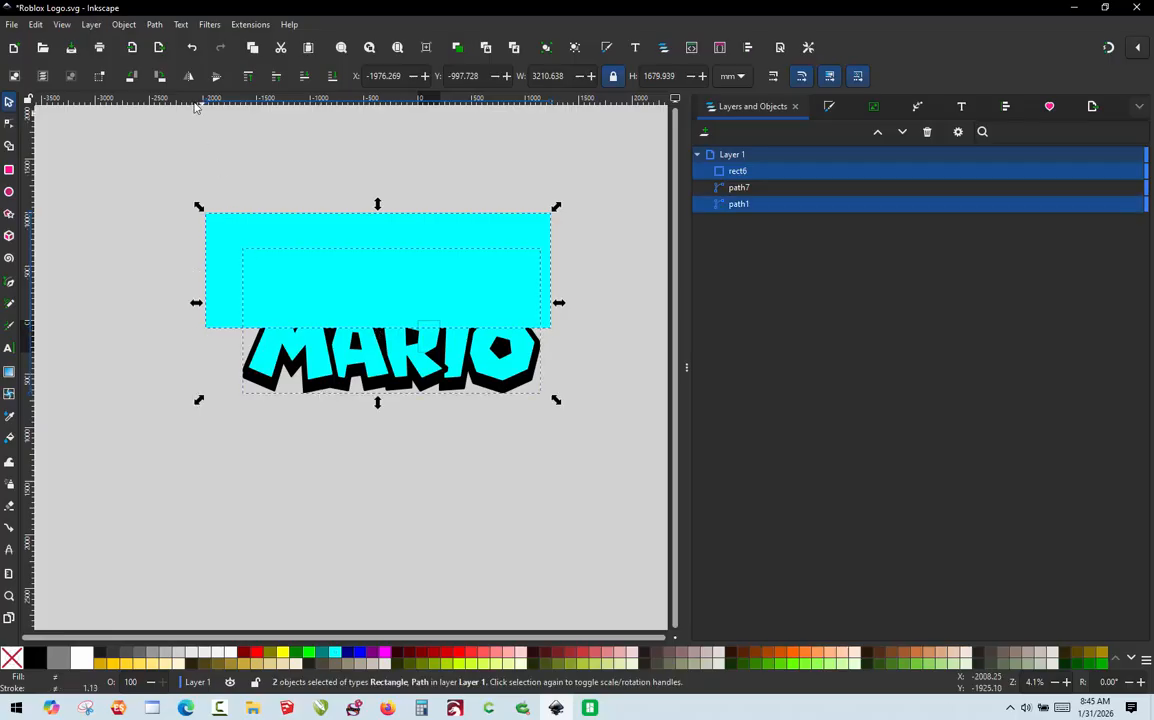
click(155, 25)
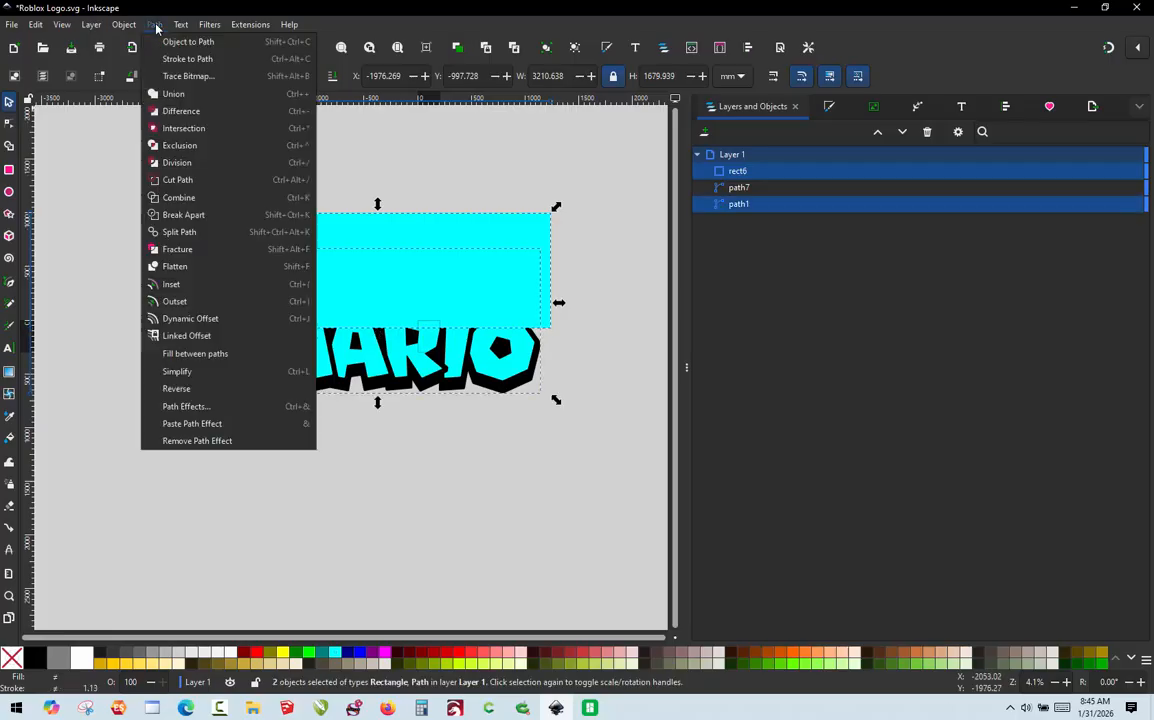
click(200, 111)
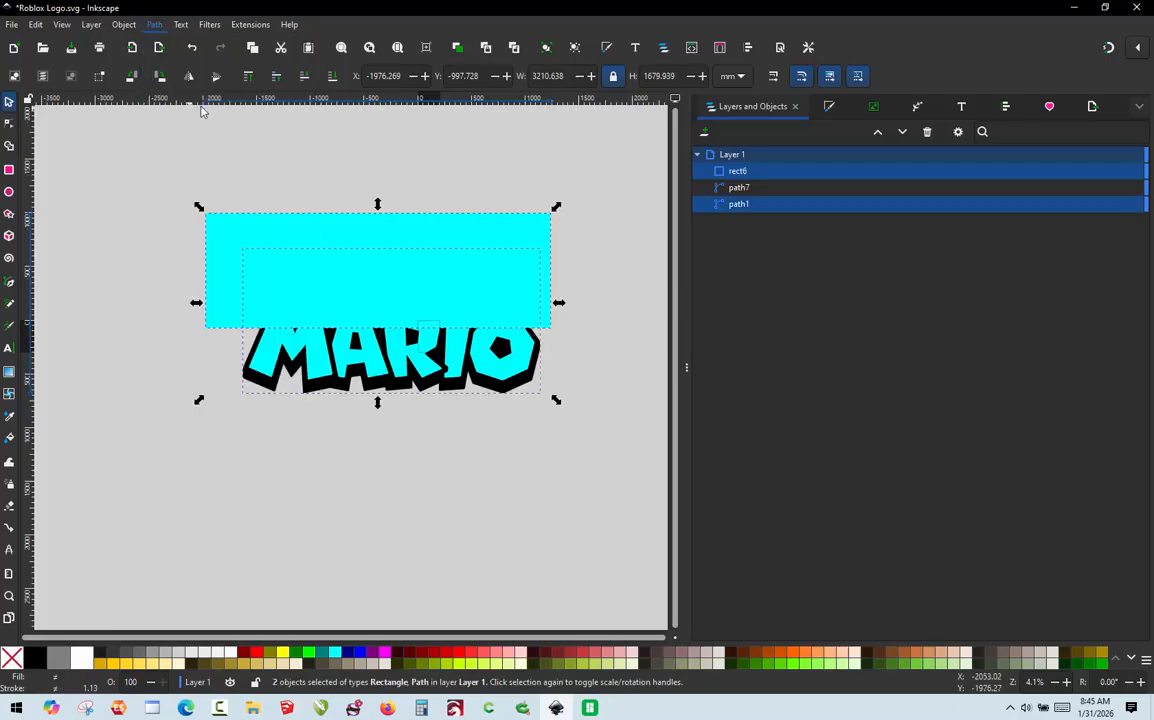
click(155, 25)
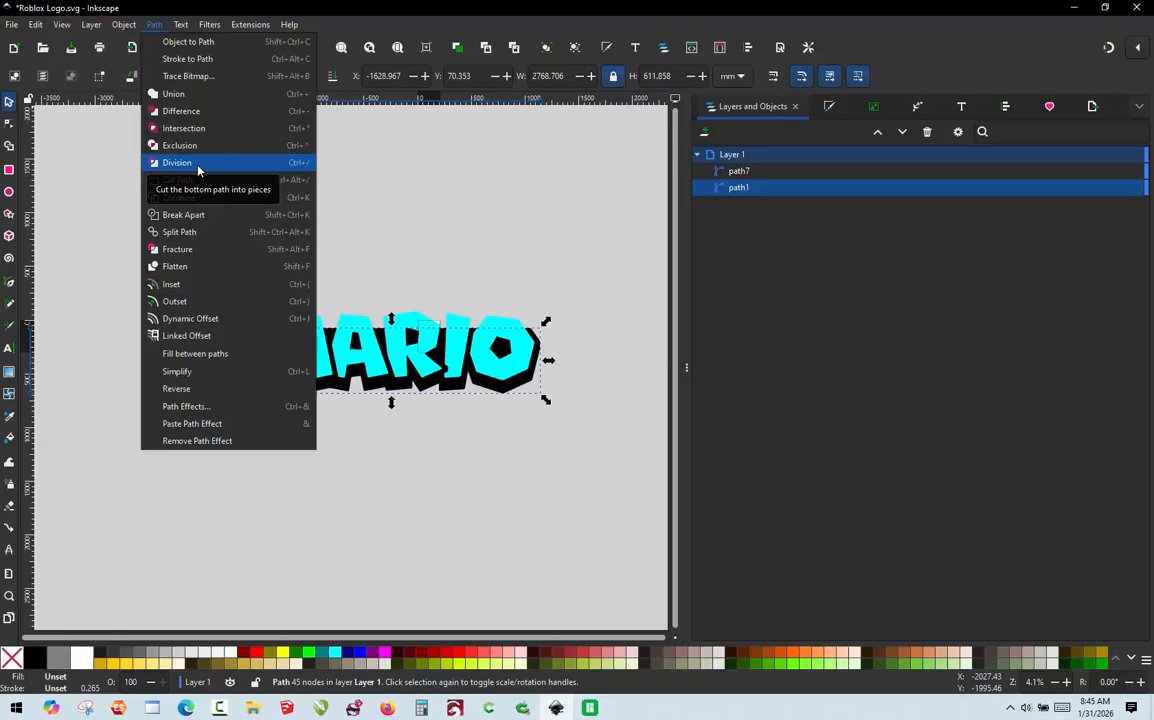
click(442, 235)
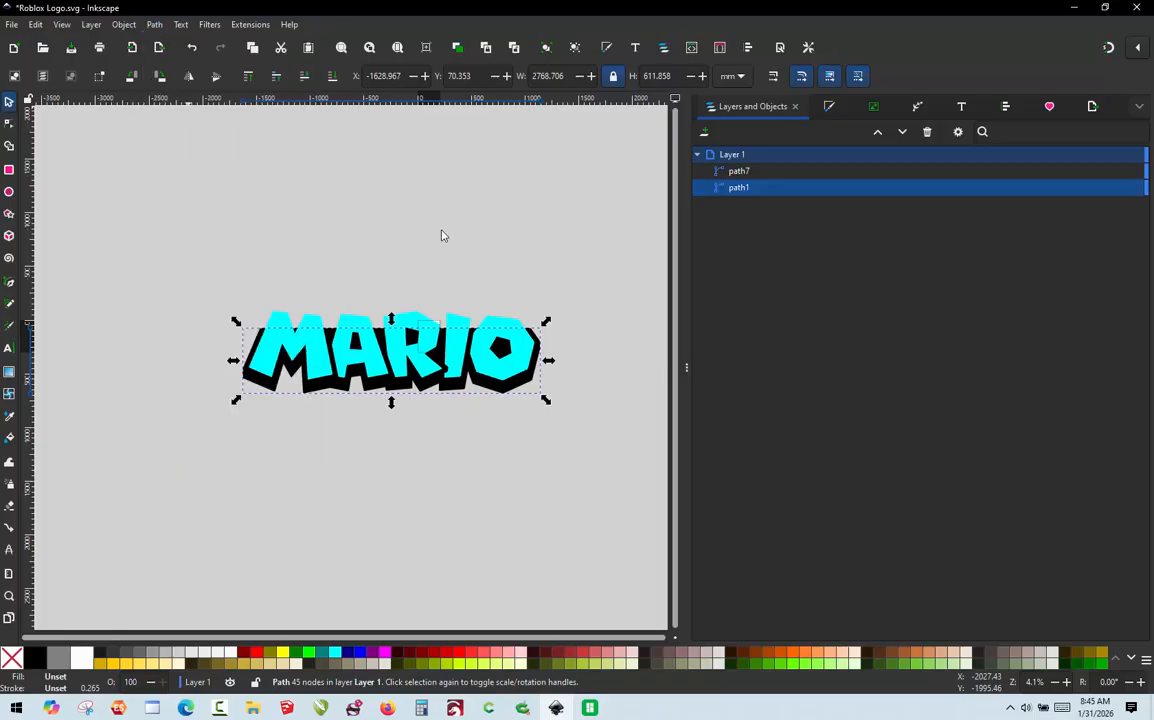
click(428, 263)
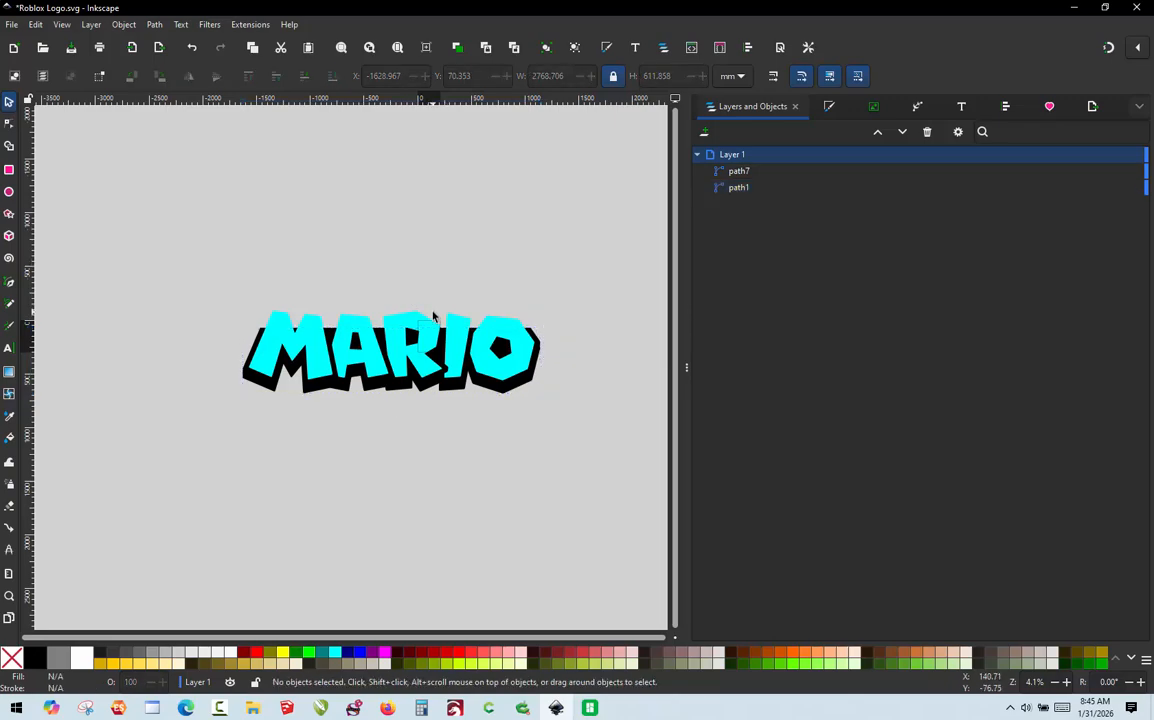
Step: Duplicate the cyan MARIO letters path
ctrl+scroll(500, 330, up, 1)
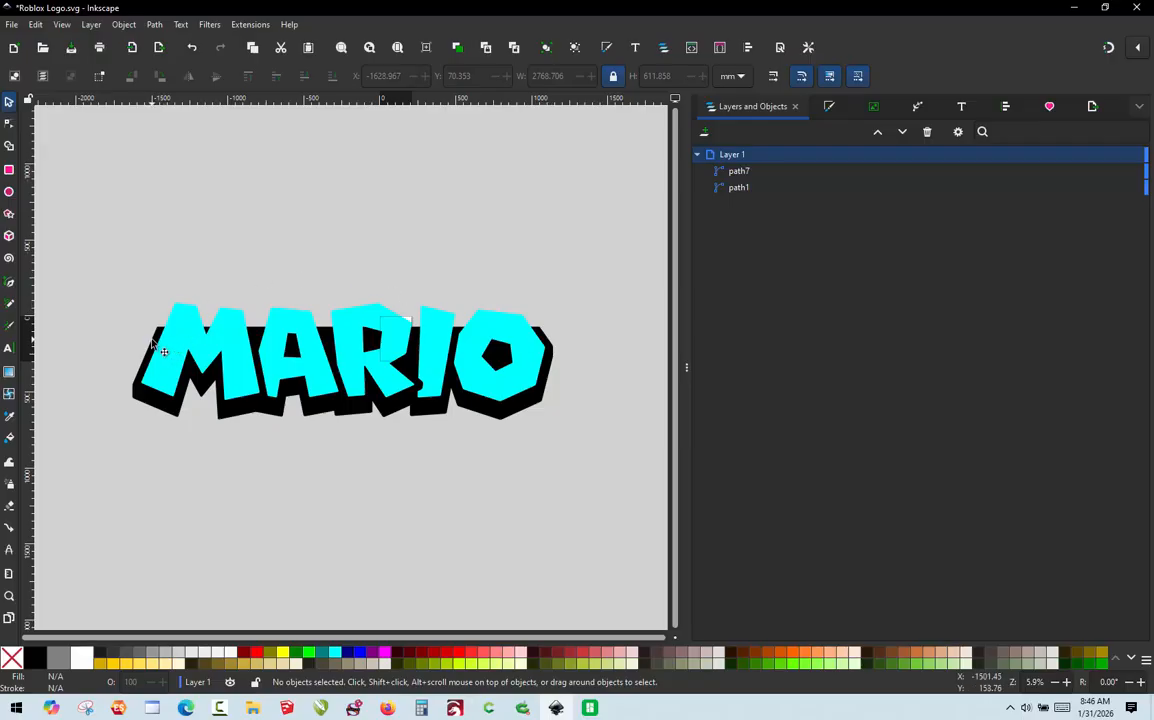
click(174, 309)
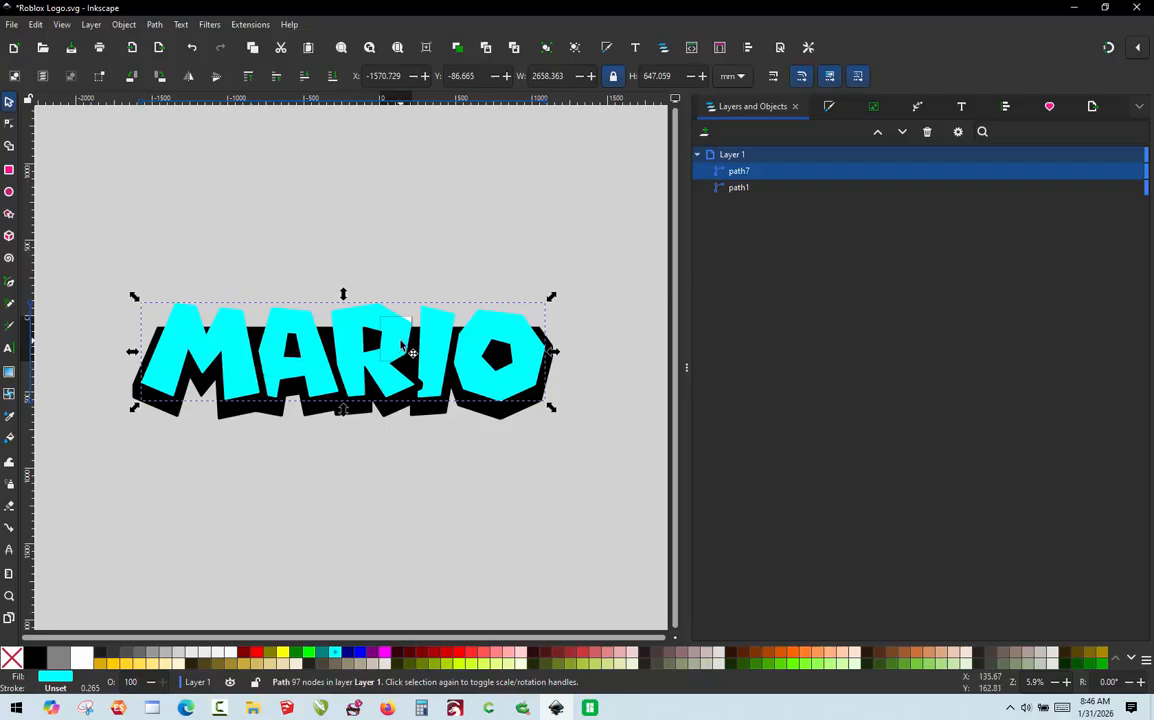
key(ctrl)
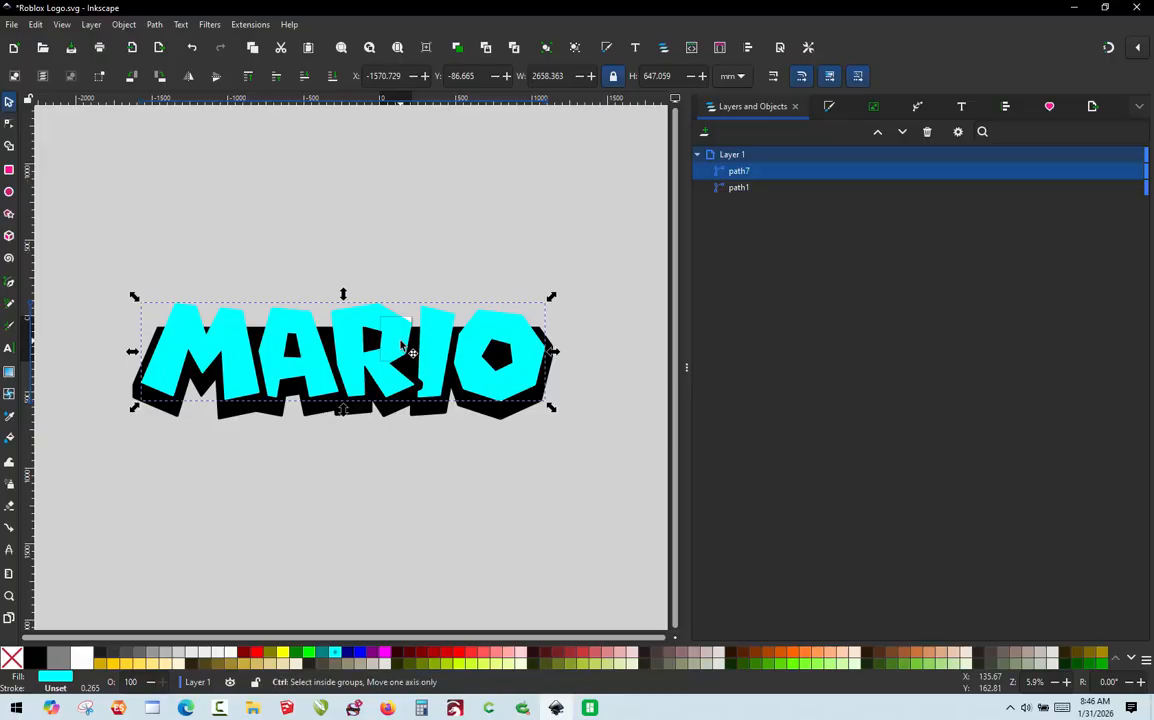
key(ctrl+d)
right_click(341, 354)
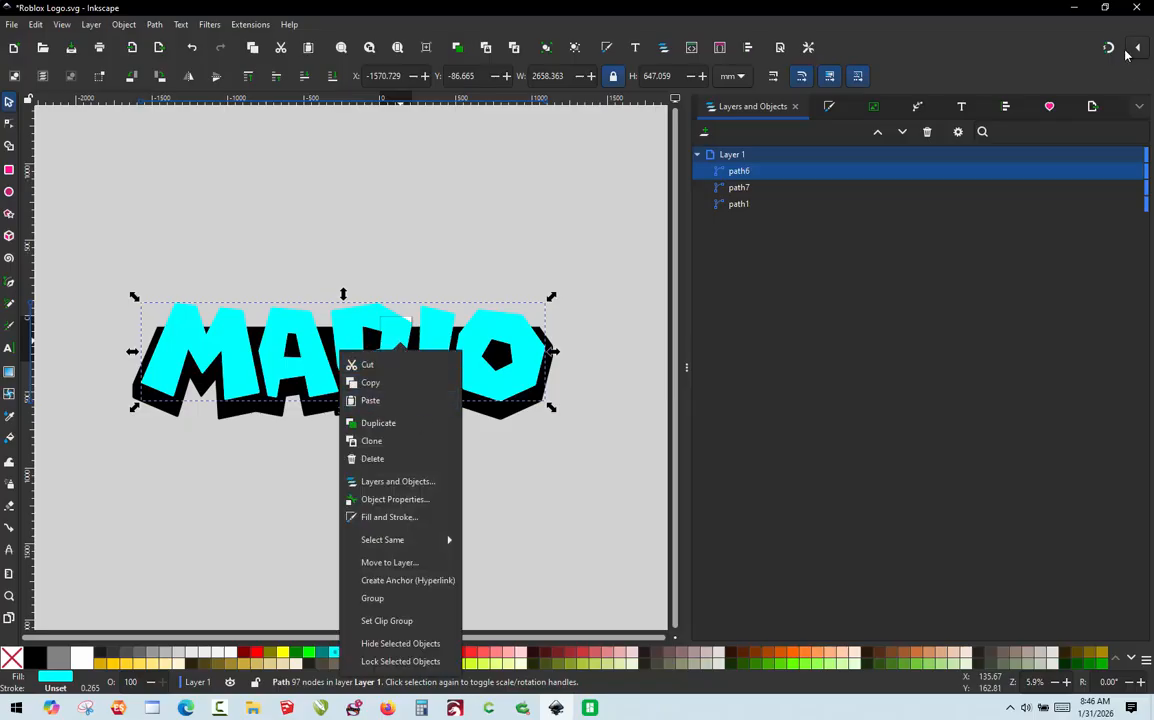
Step: Add an Offset live path effect to the duplicated MARIO letters
click(1141, 108)
click(1141, 108)
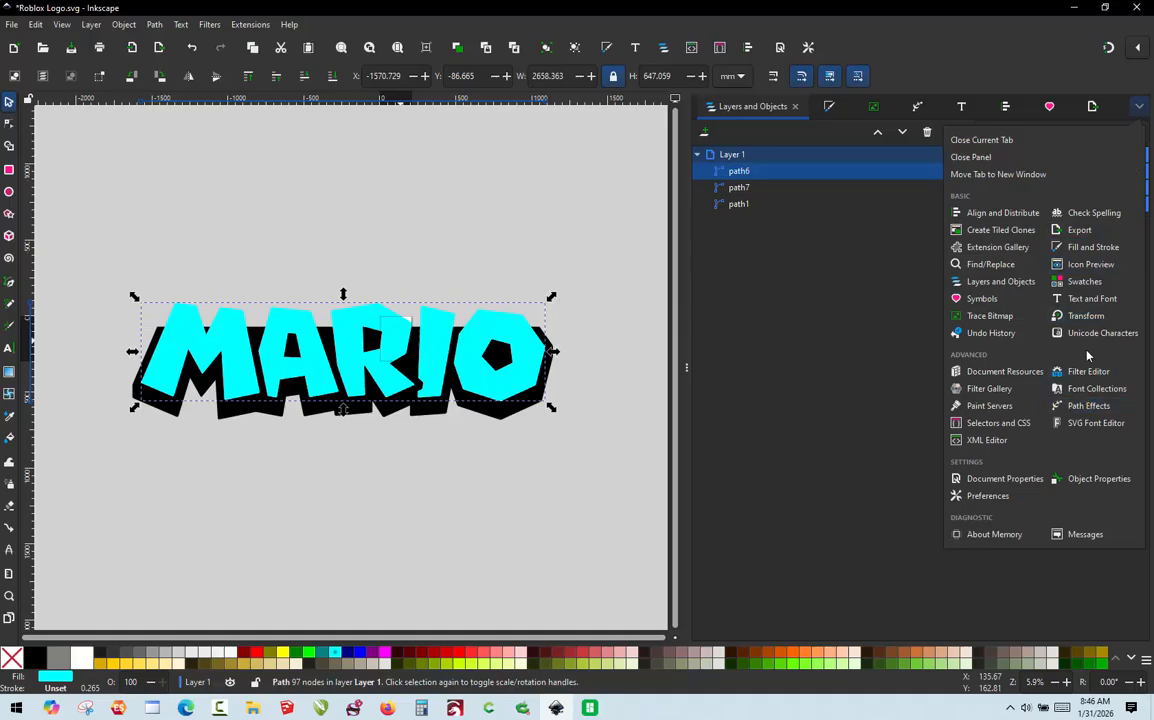
click(1089, 405)
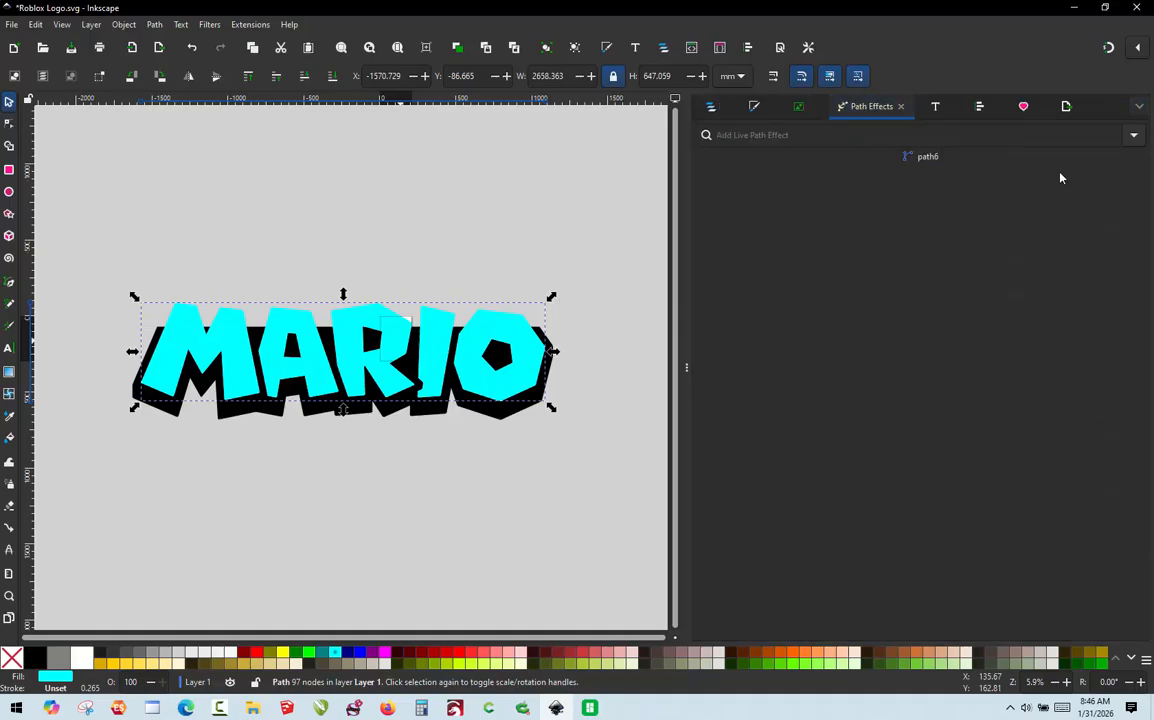
click(1133, 135)
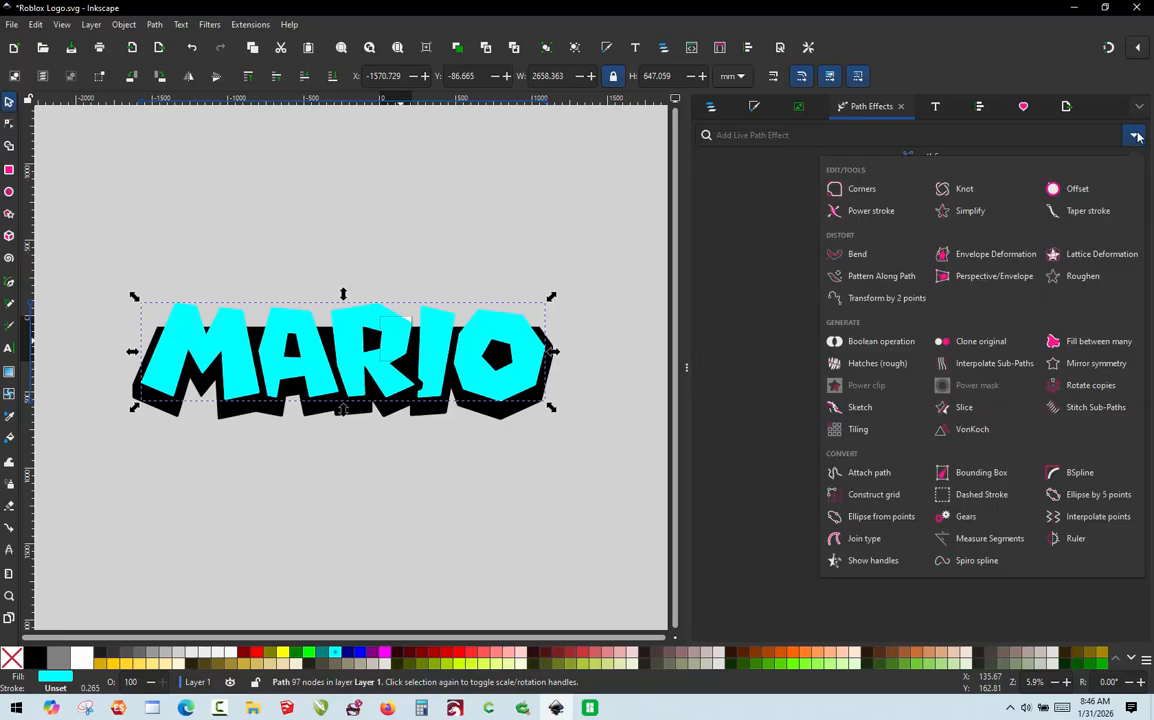
click(1078, 188)
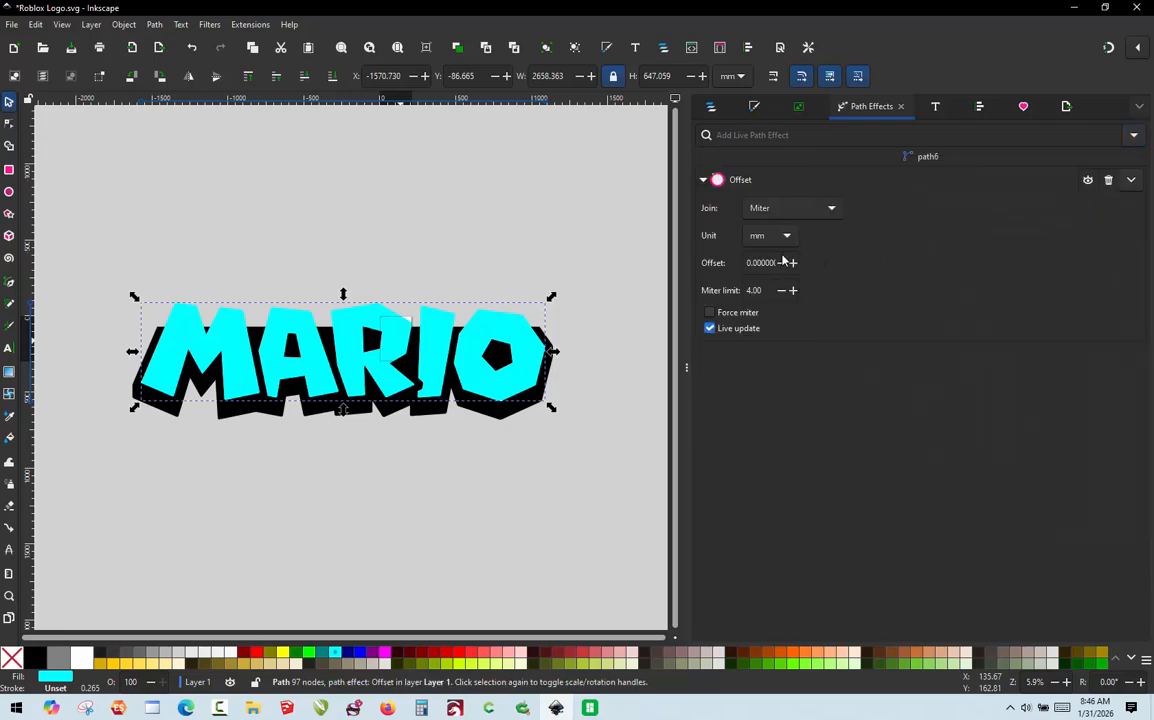
Step: Set the duplicated letters' offset to 2 mm
scroll(746, 262, down, 1)
drag(769, 265, 690, 277)
key(Delete)
key(Delete)
key(Delete)
key(Delete)
text(2)
key(Return)
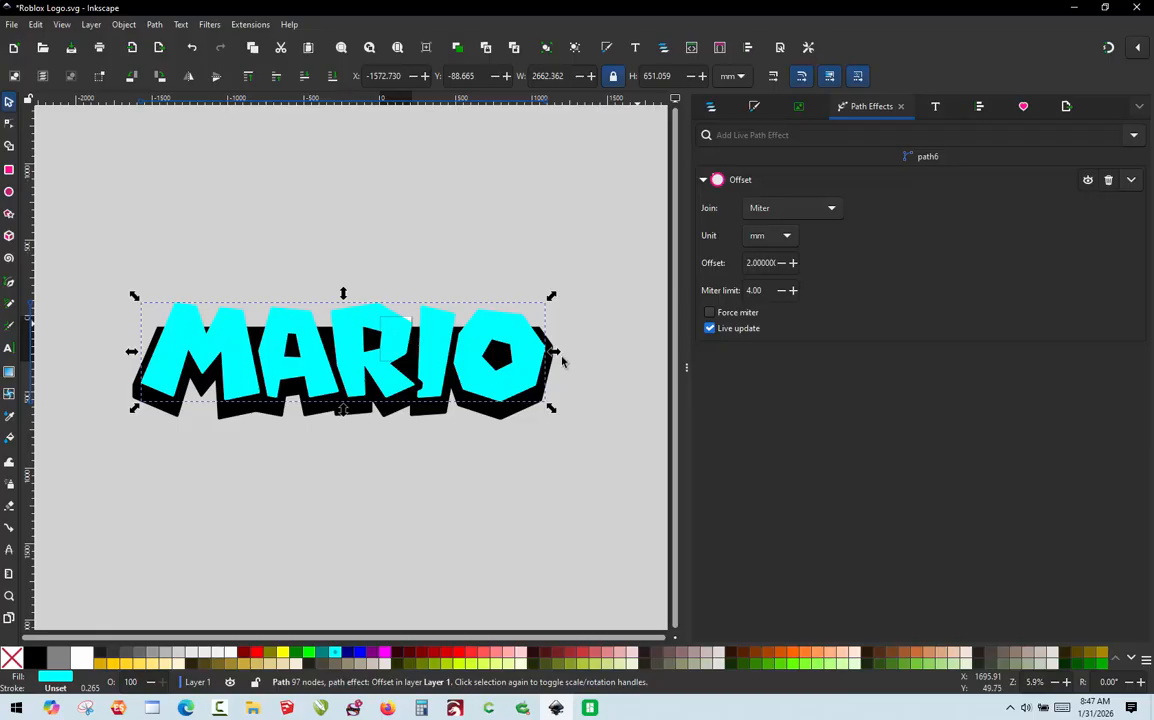
Step: Switch the canvas to outline display and inspect the gap between the original and offset outlines of the O
click(584, 313)
scroll(537, 333, up, 4)
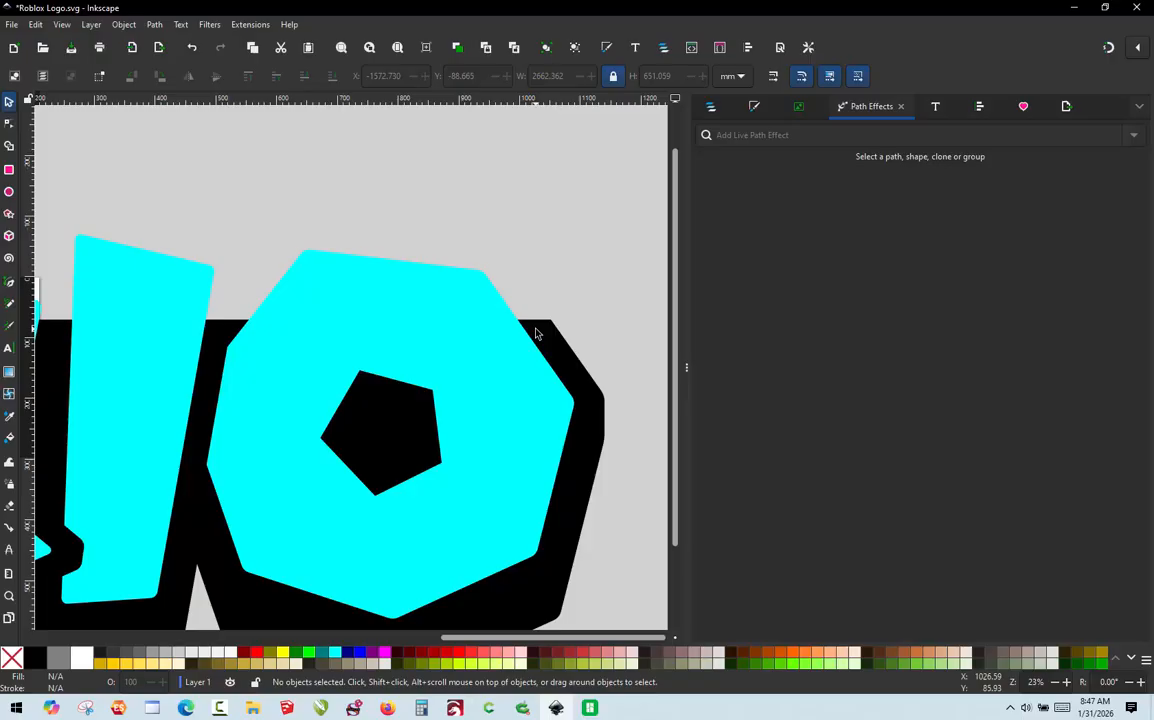
key(ctrl+KP_5)
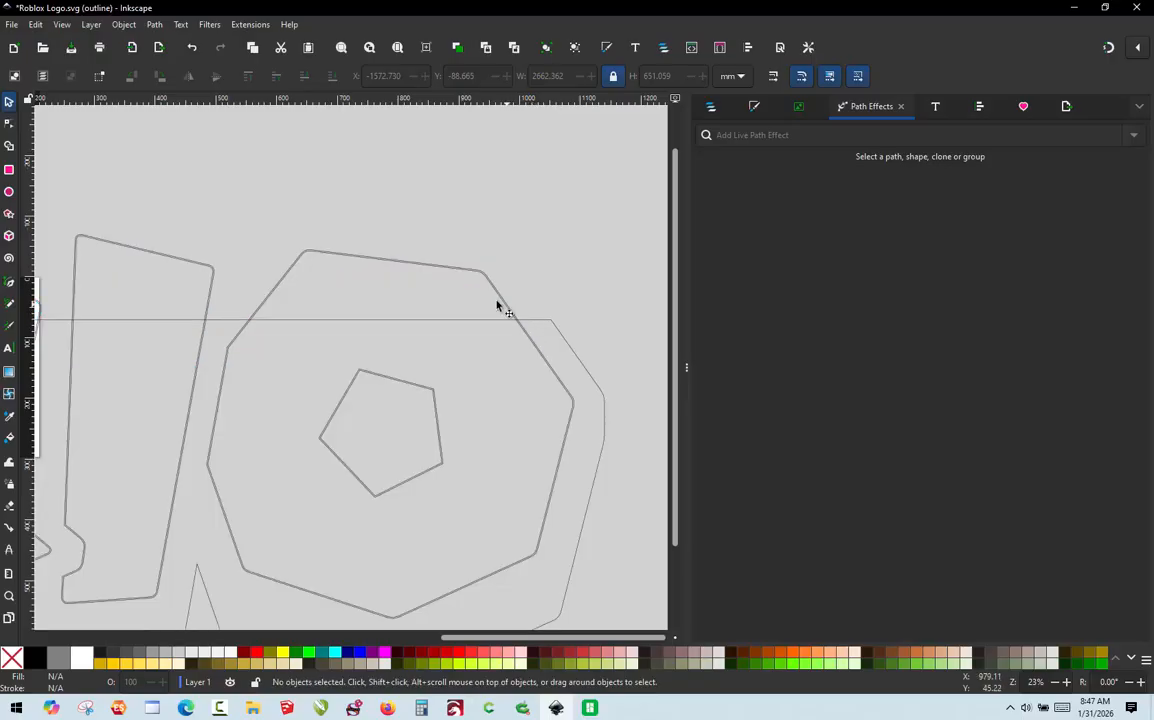
scroll(372, 260, up, 5)
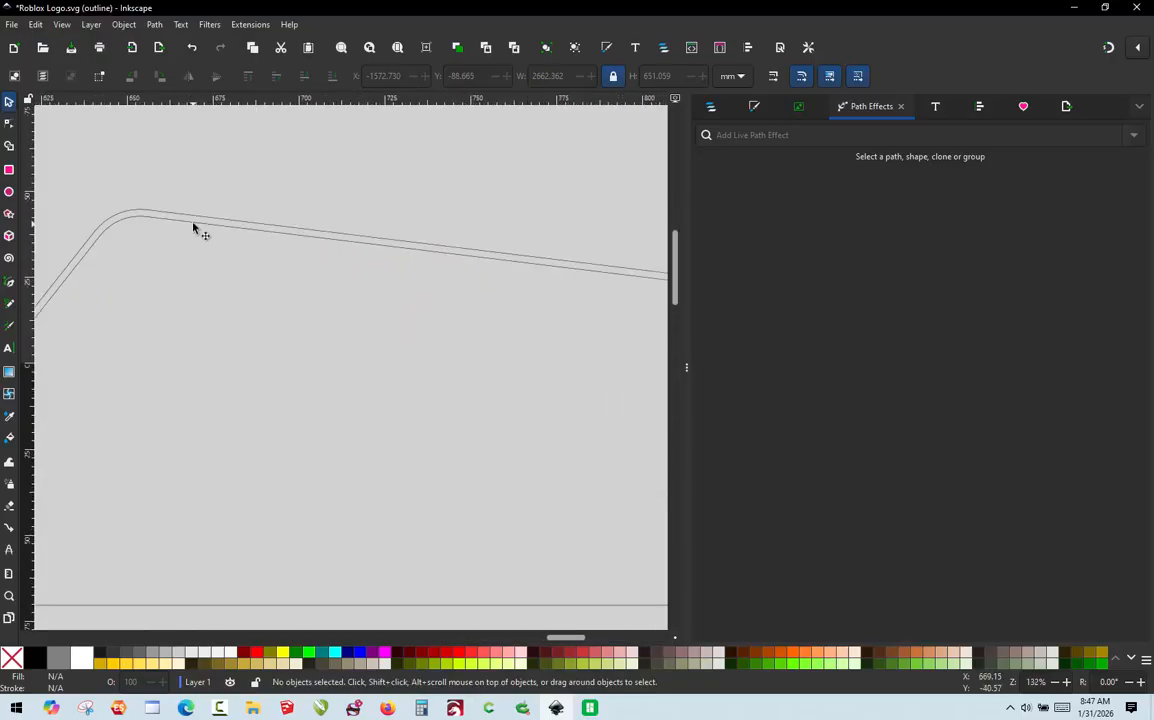
scroll(205, 228, down, 6)
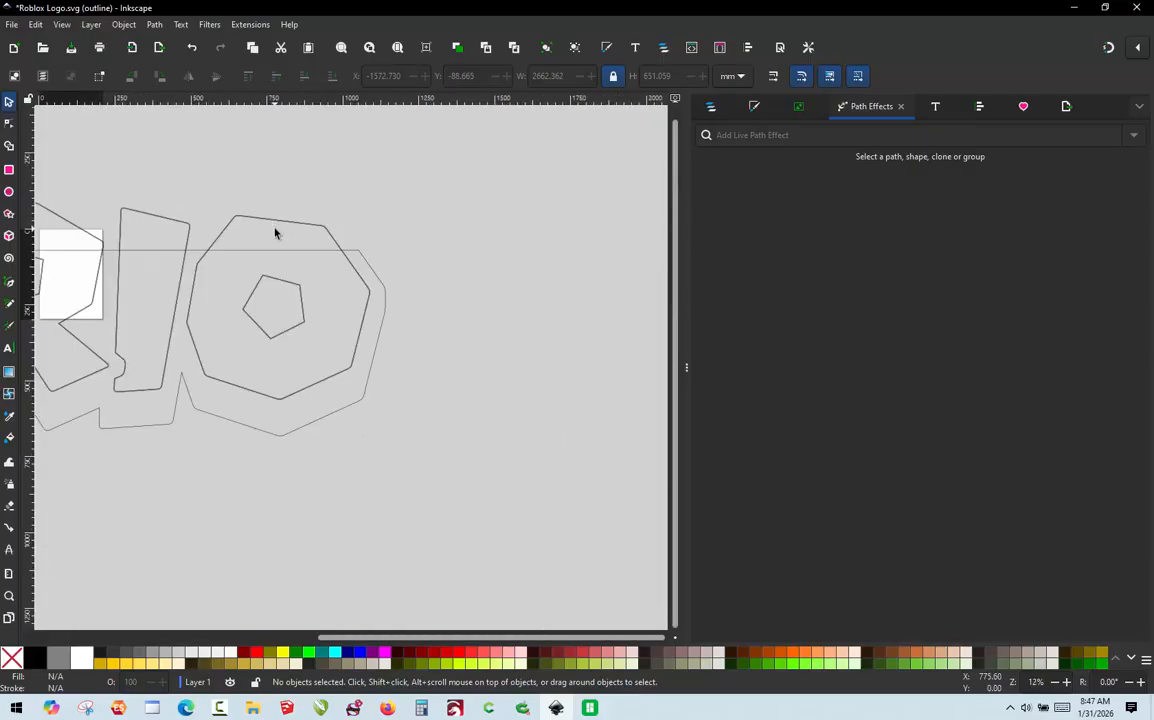
scroll(275, 233, up, 5)
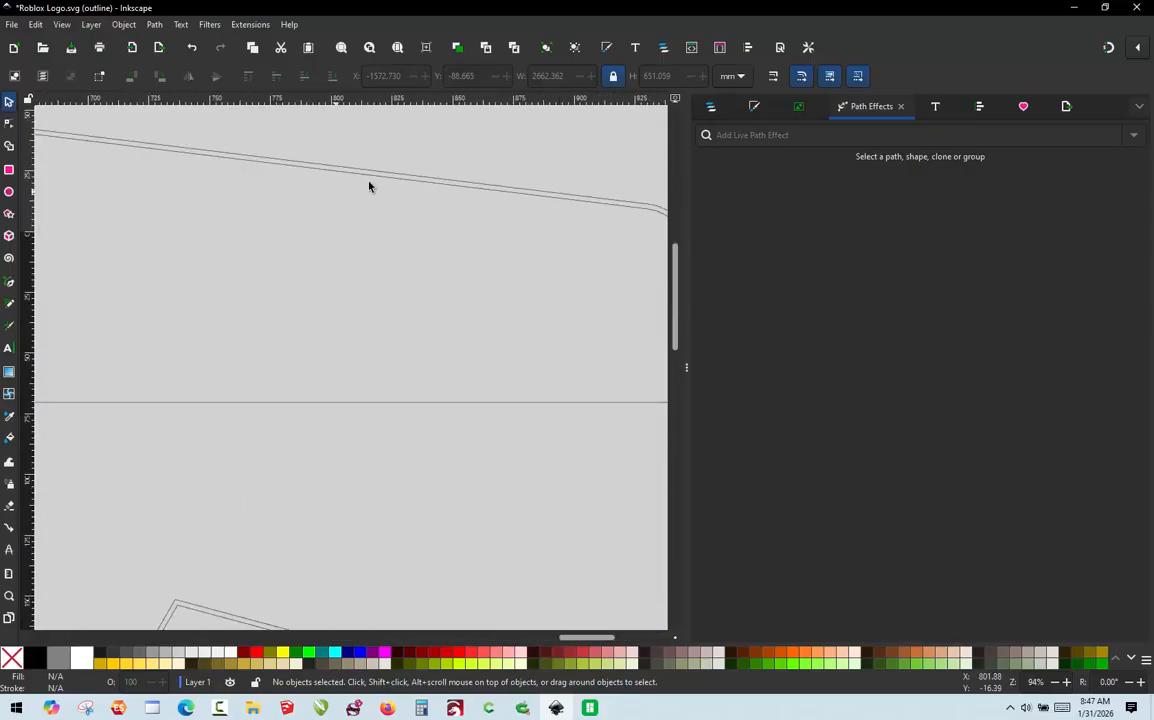
Step: Undo the 2 mm offset and reselect the duplicated MARIO letters
key(ctrl+z)
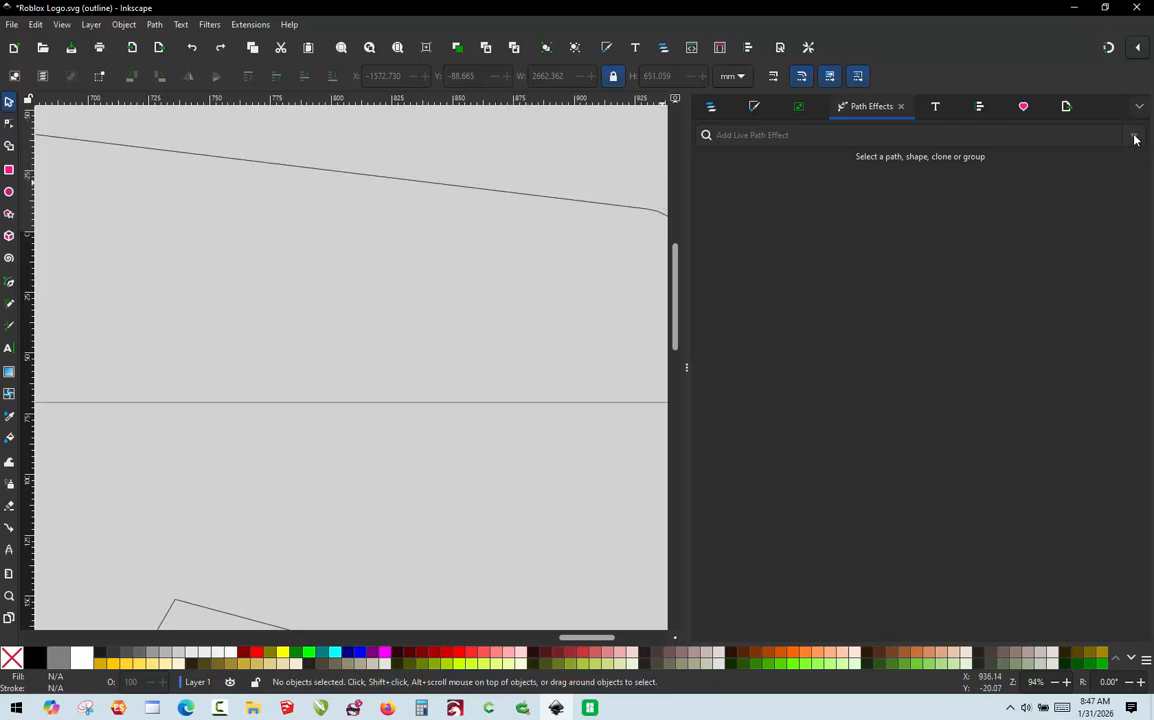
ctrl+scroll(433, 224, down, 7)
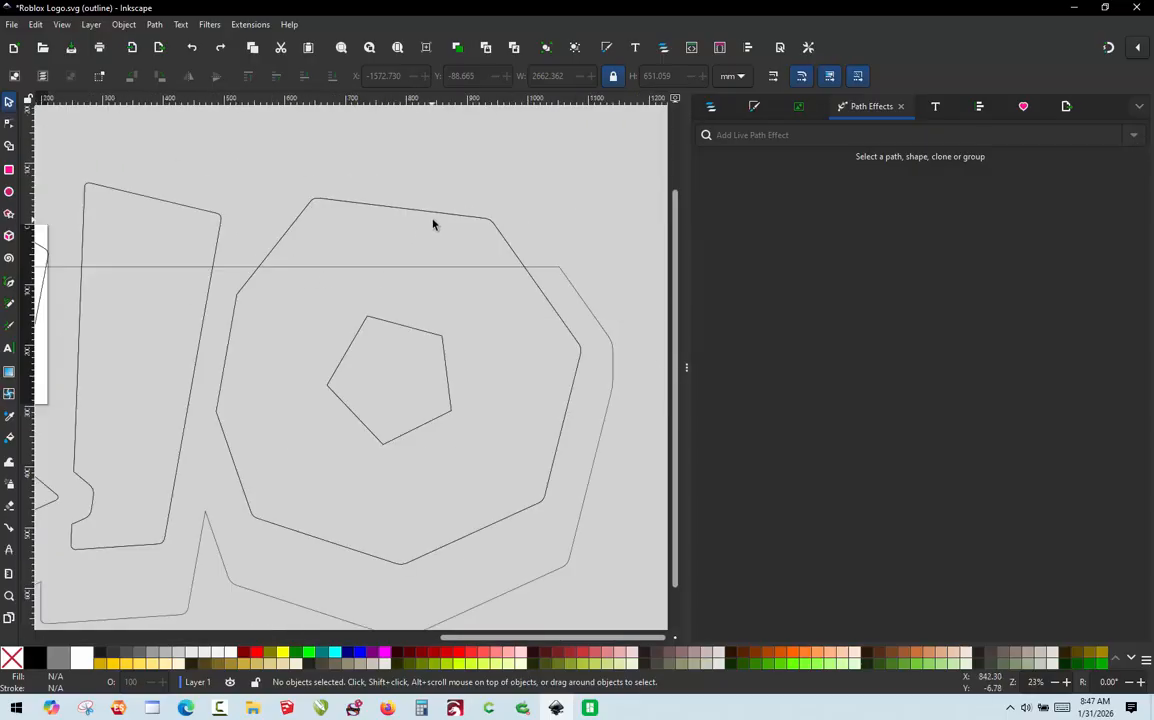
click(434, 221)
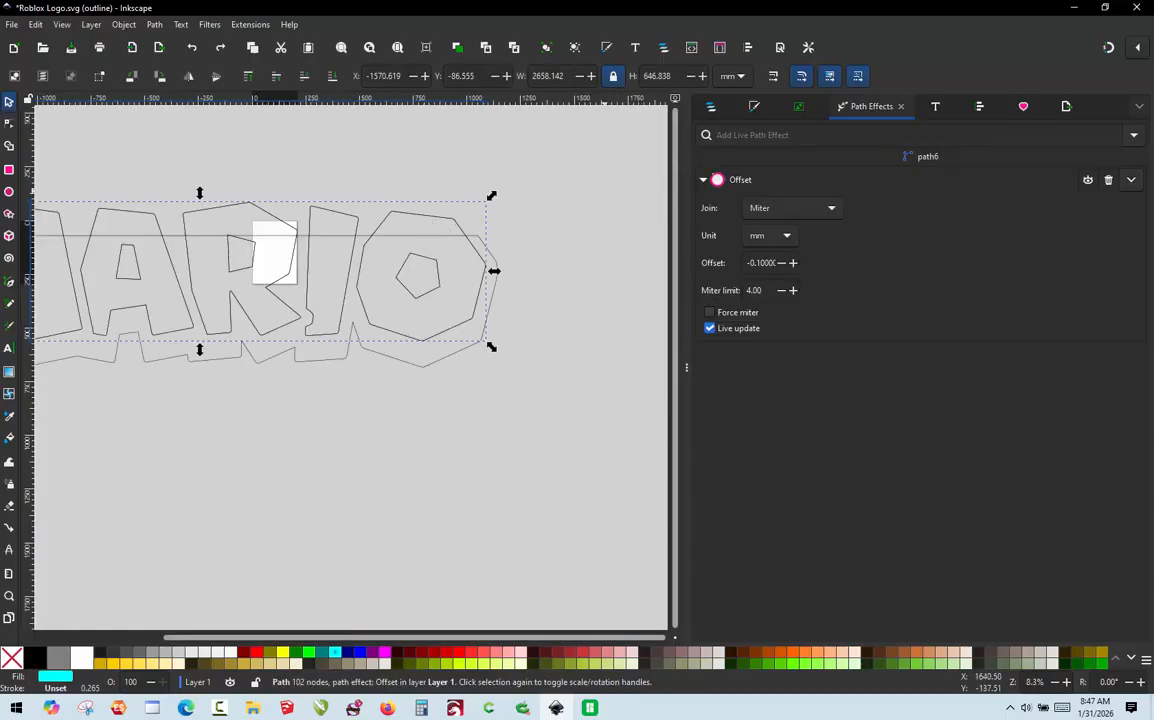
Step: Set the Offset effect of the duplicated letters to 30 mm
drag(776, 262, 746, 262)
key(Delete)
key(Delete)
text(30)
key(Return)
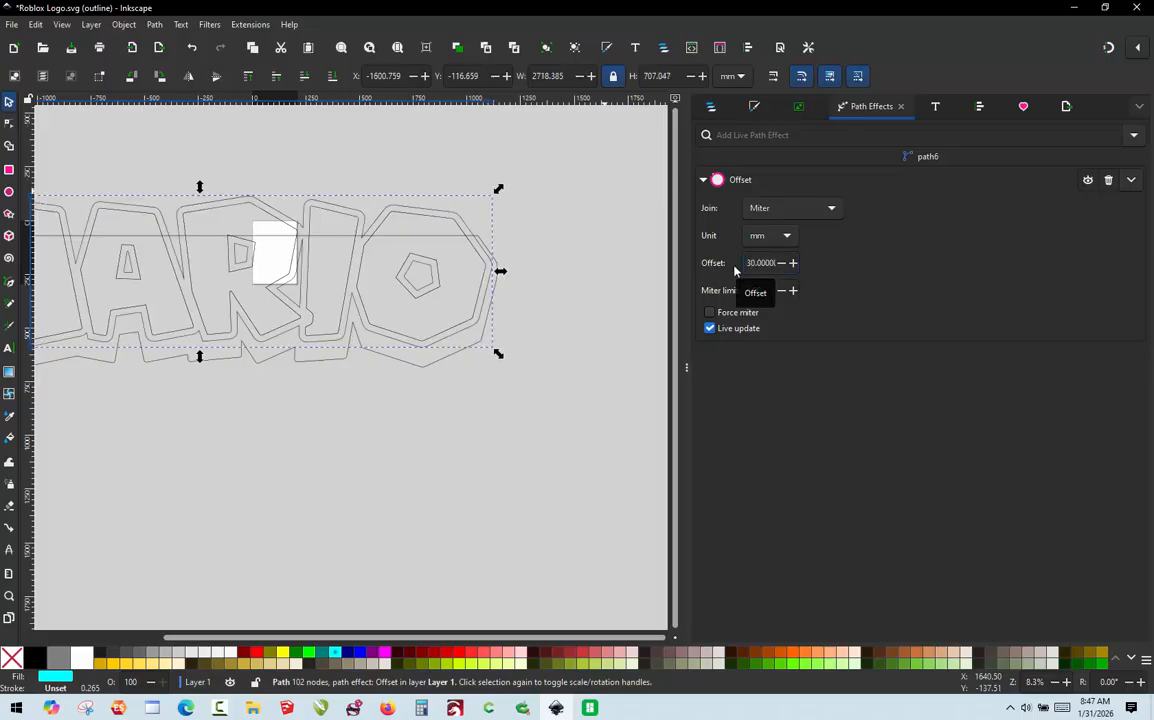
Step: Increase the letters' offset to 40 mm to bring it closer to the backing's edge beside the O
scroll(536, 206, up, 5)
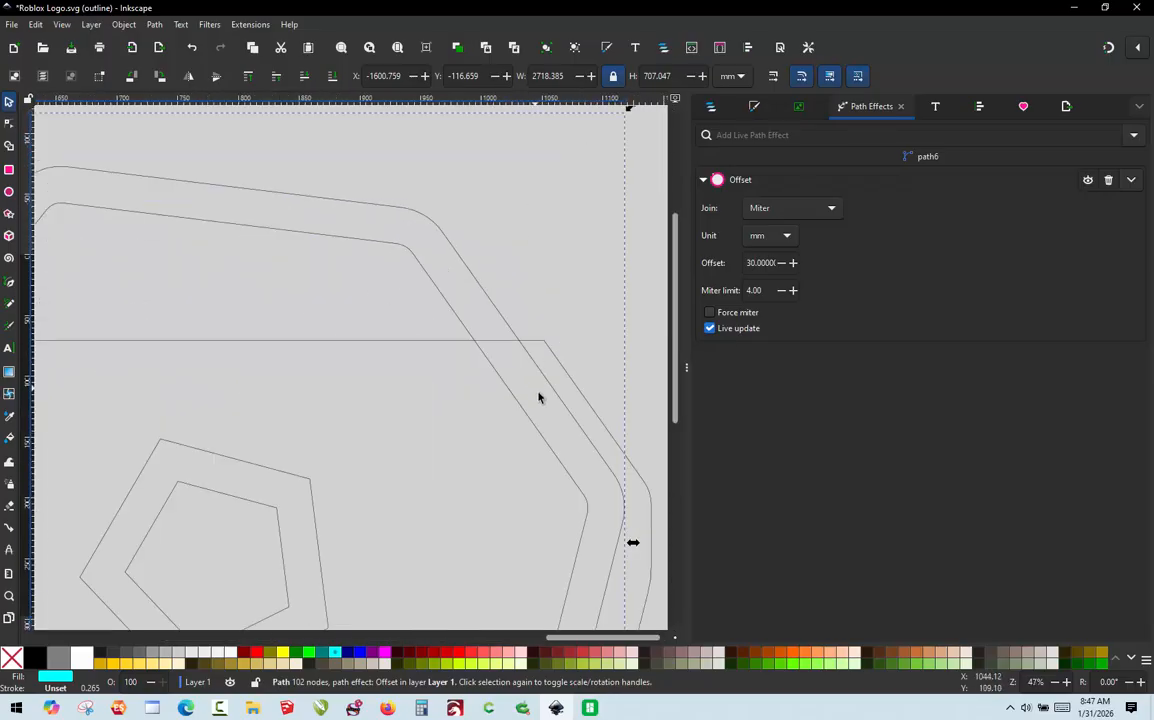
drag(766, 264, 716, 281)
key(Delete)
key(Delete)
key(Delete)
key(Delete)
key(Delete)
text(40)
key(Return)
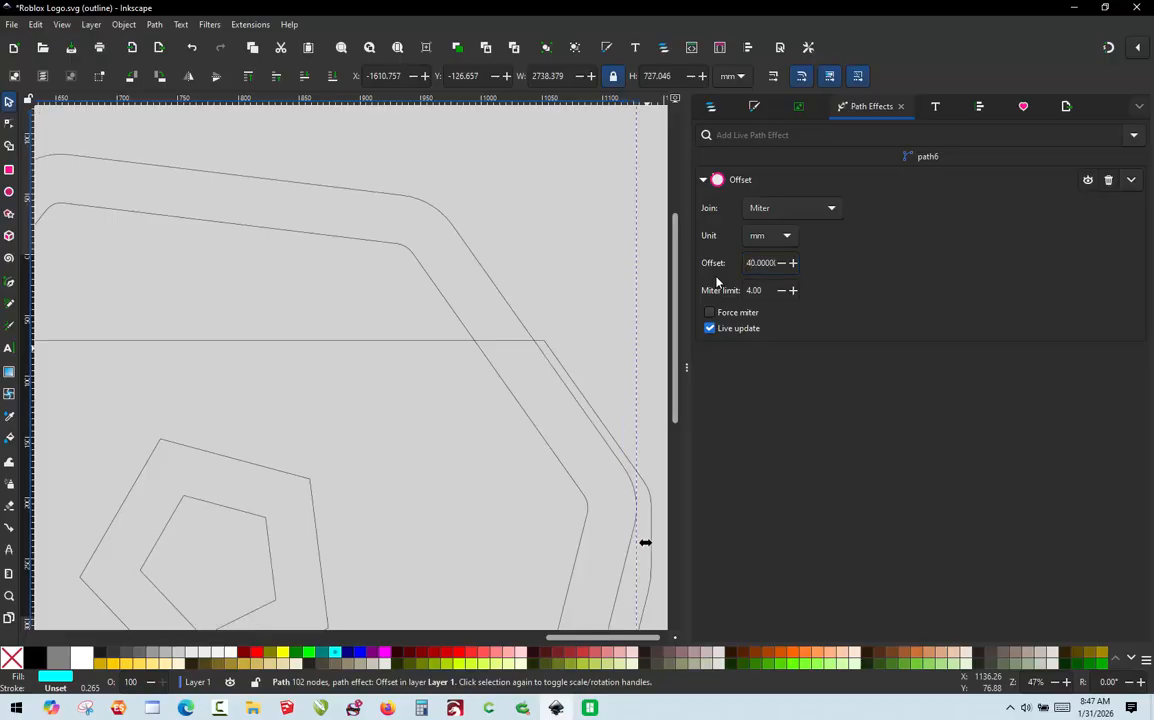
Step: Increase the letters' offset to 50 mm
key(ctrl+a)
key(BackSpace)
text(50)
key(Return)
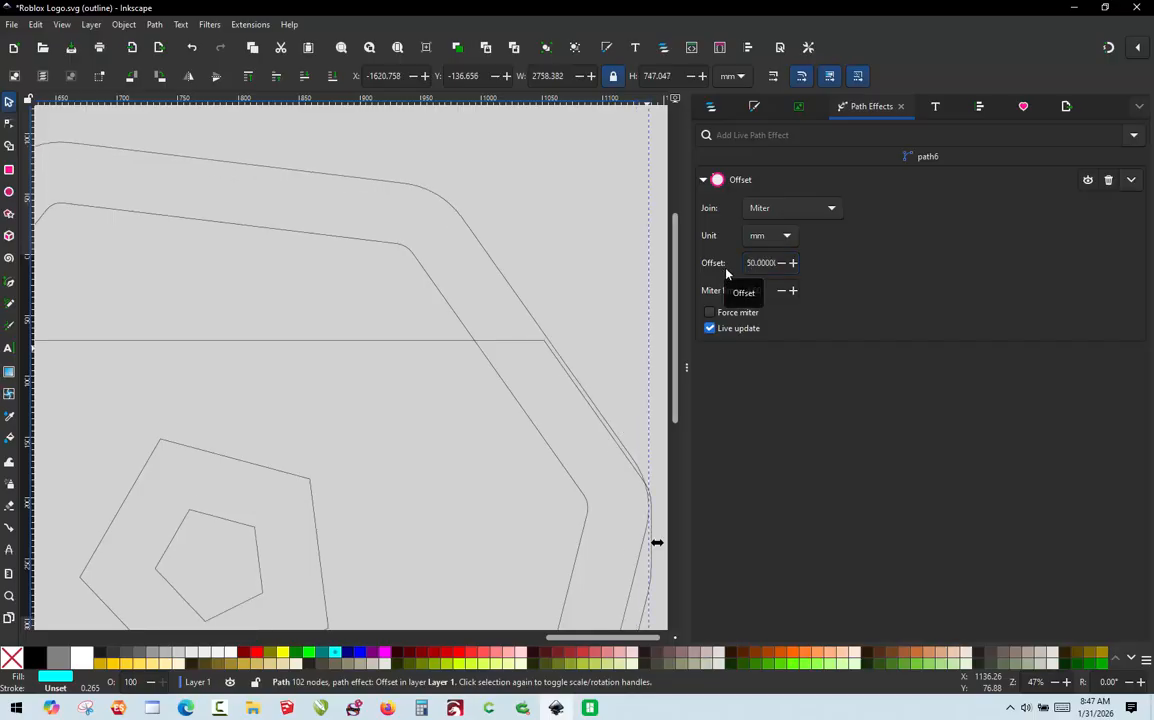
Step: Reduce the letters' offset to 48 mm
key(ctrl+a)
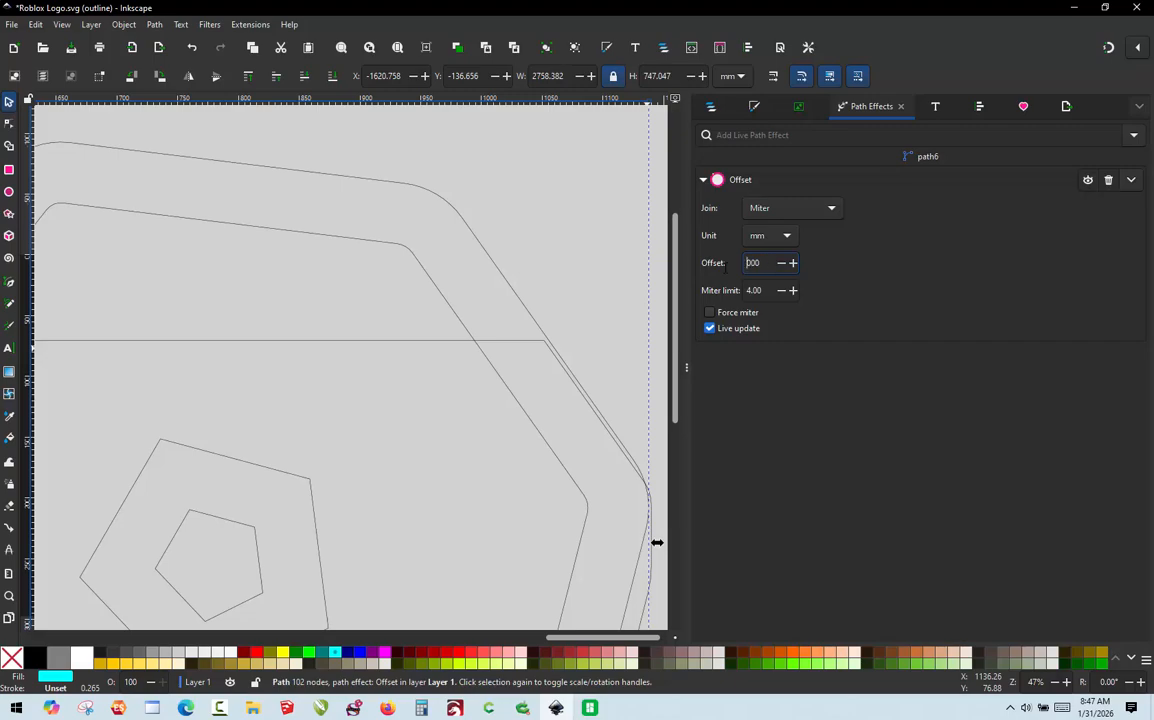
key(BackSpace)
text(48)
key(Return)
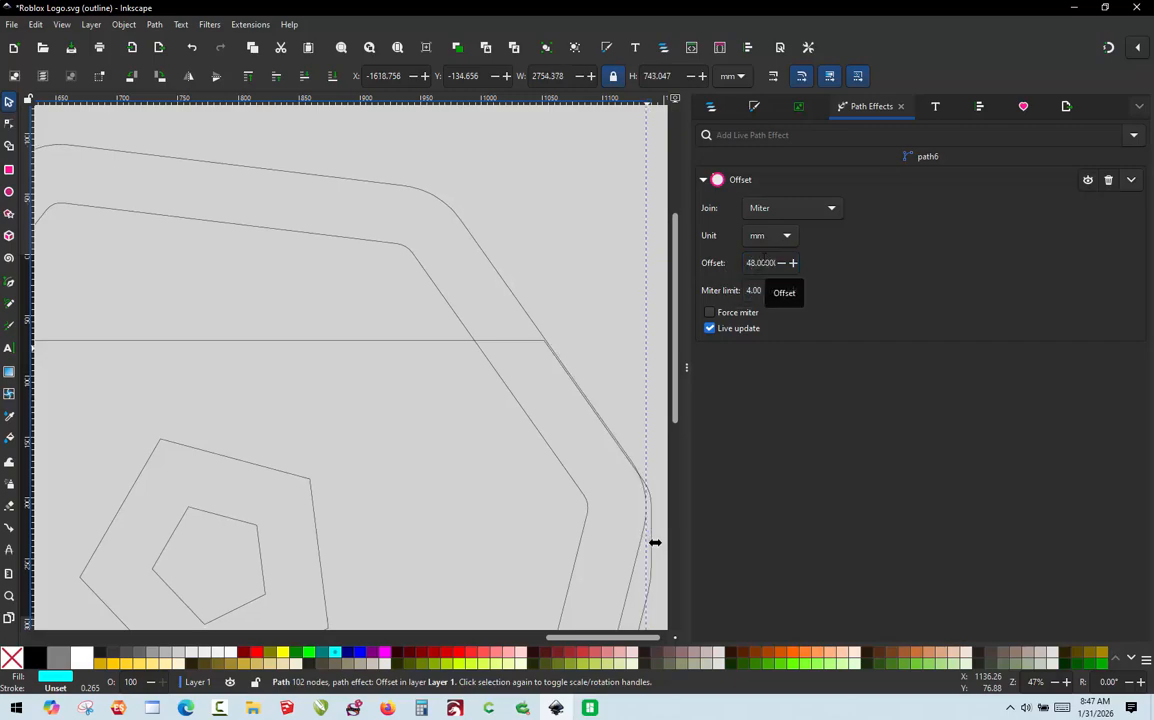
Step: Reduce the letters' offset to 46 mm, correcting any stray zeros in the value
drag(759, 265, 717, 276)
text(46)
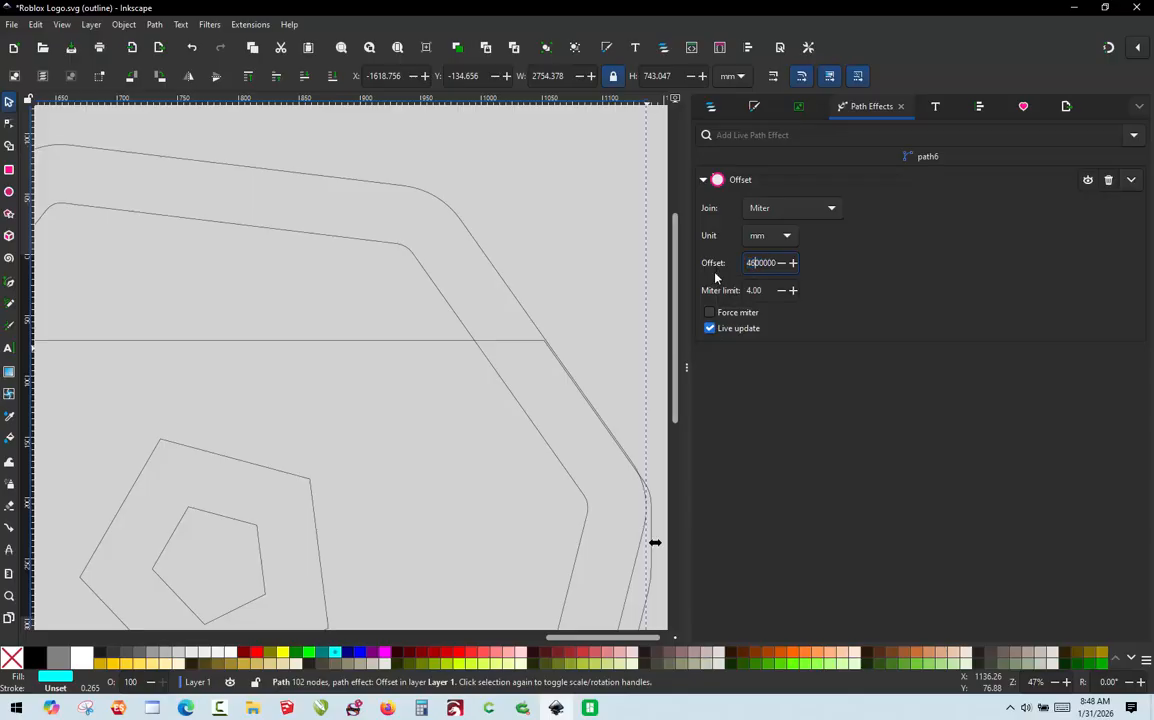
key(Return)
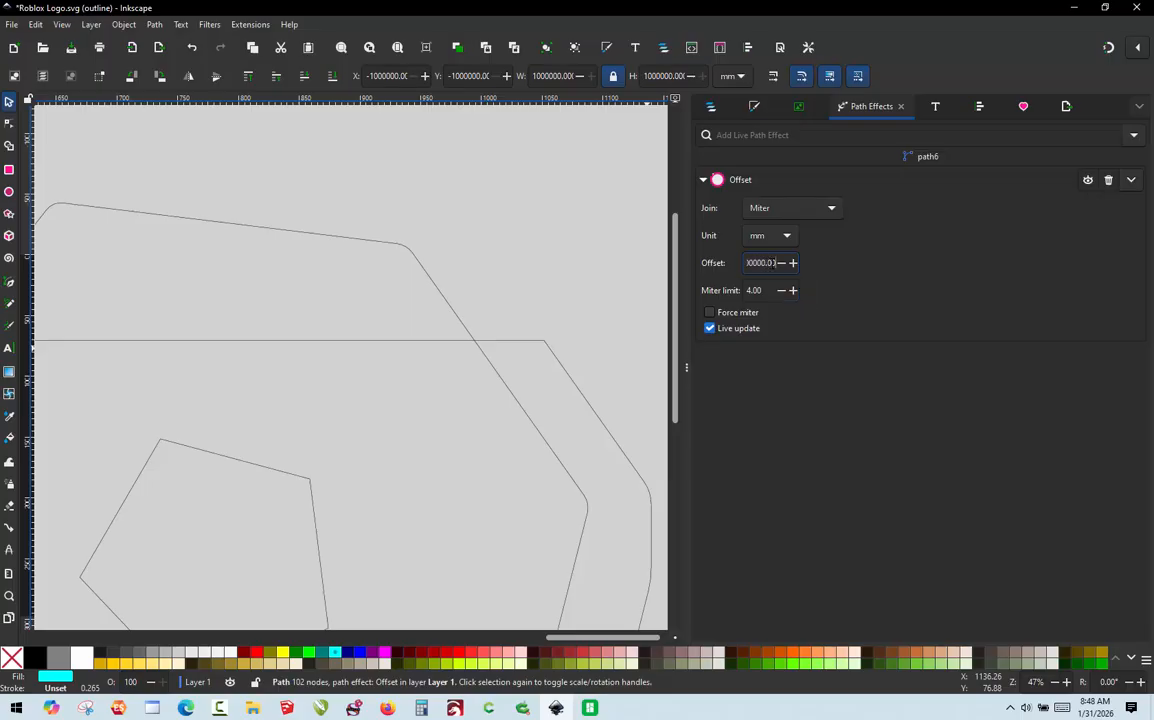
key(BackSpace)
key(BackSpace)
key(BackSpace)
key(BackSpace)
key(BackSpace)
key(Return)
Step: Set the letters' offset to 47 mm so the outline matches the backing's slanted edge at the O
scroll(505, 353, up, 3)
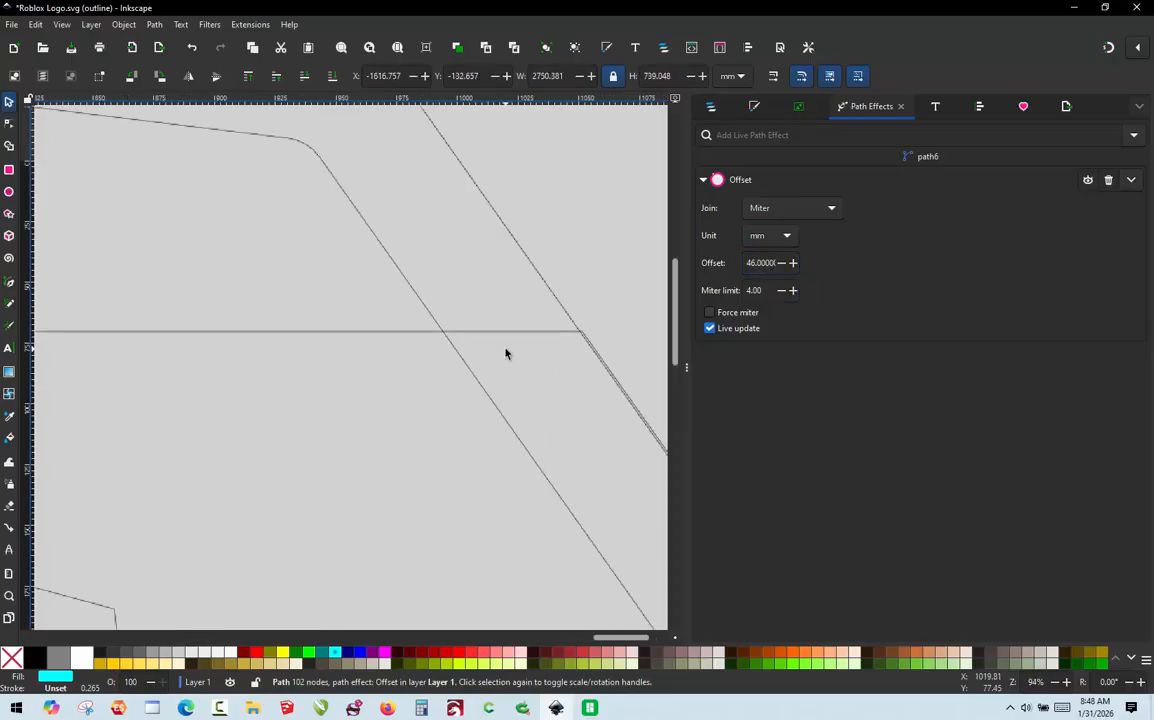
scroll(631, 313, up, 2)
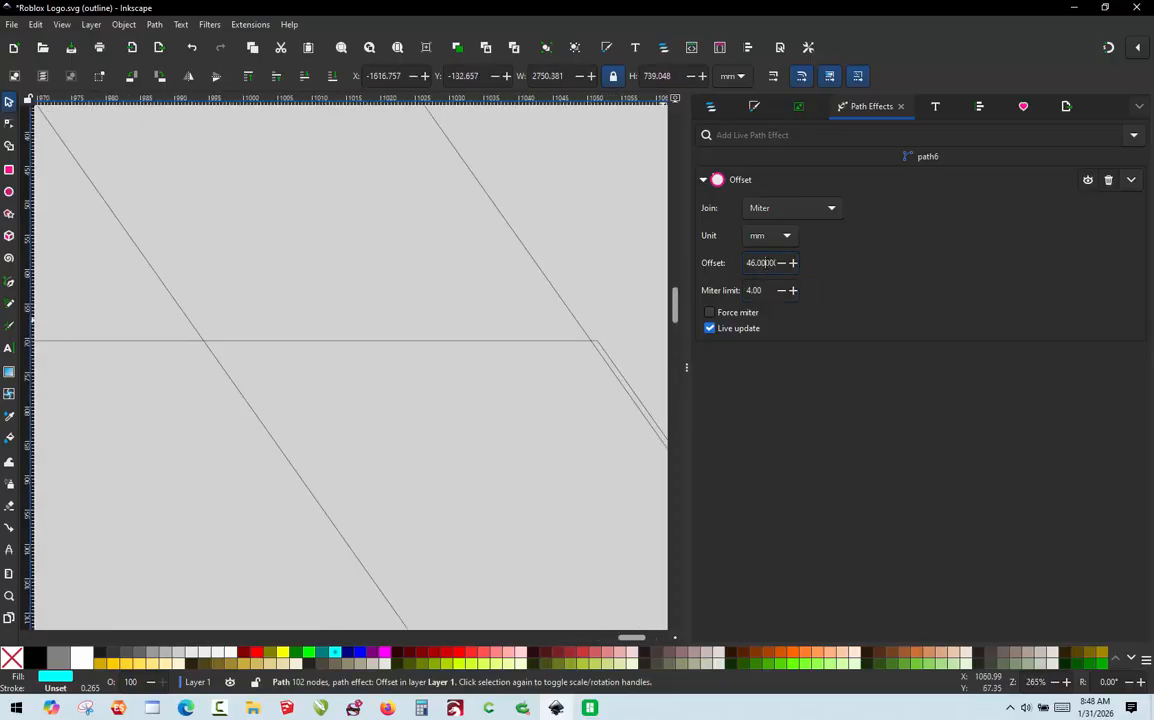
triple_click(743, 265)
key(Return)
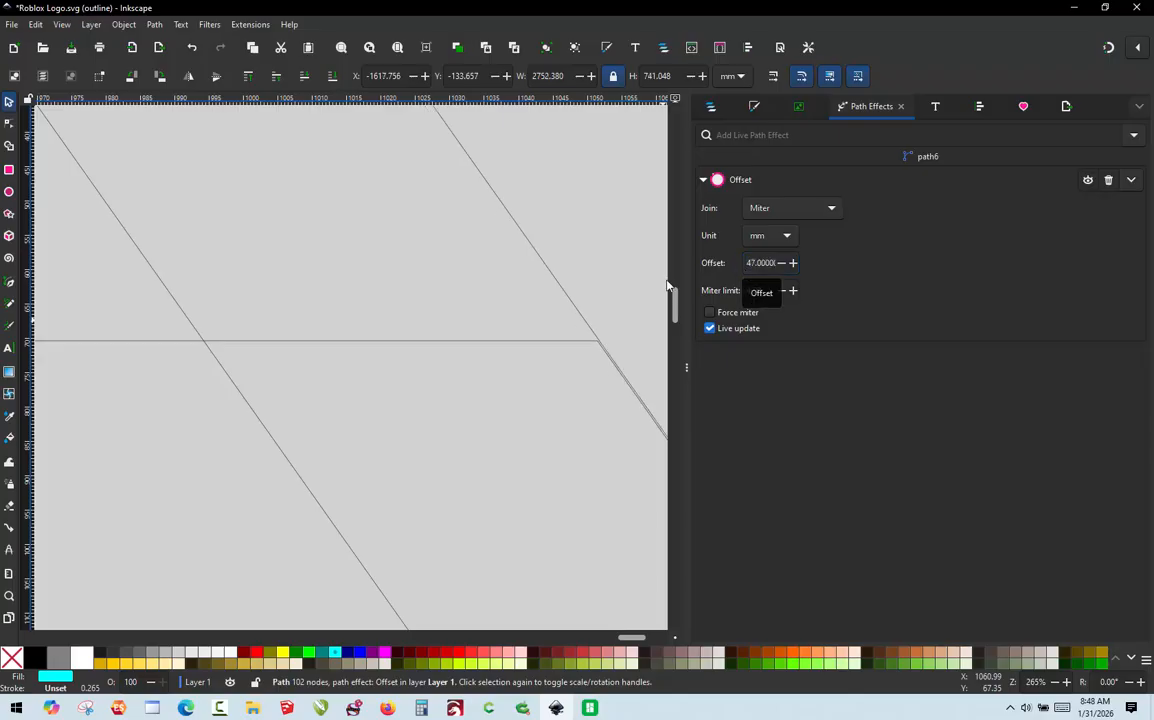
ctrl+scroll(415, 330, down, 3)
ctrl+scroll(430, 316, down, 2)
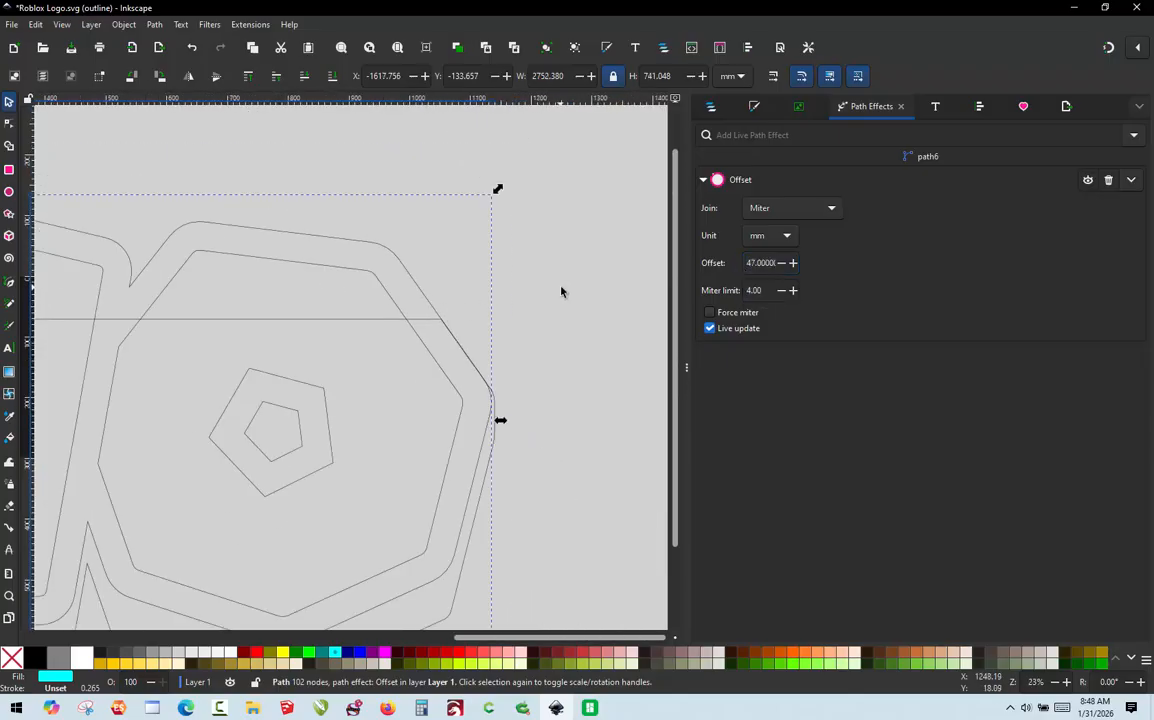
Step: Compare the offset letters with the trimmed backing by alternating between the Outline and Normal display modes, finishing in Normal
ctrl+scroll(562, 291, down, 3)
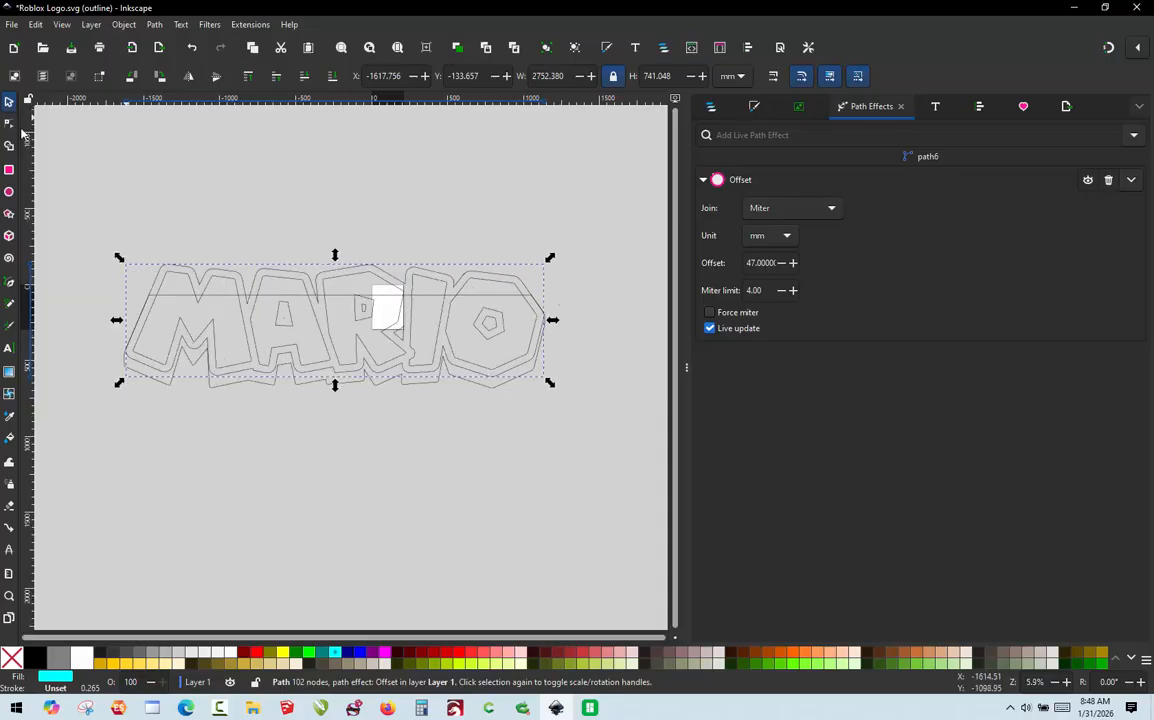
key(ctrl+KP_5)
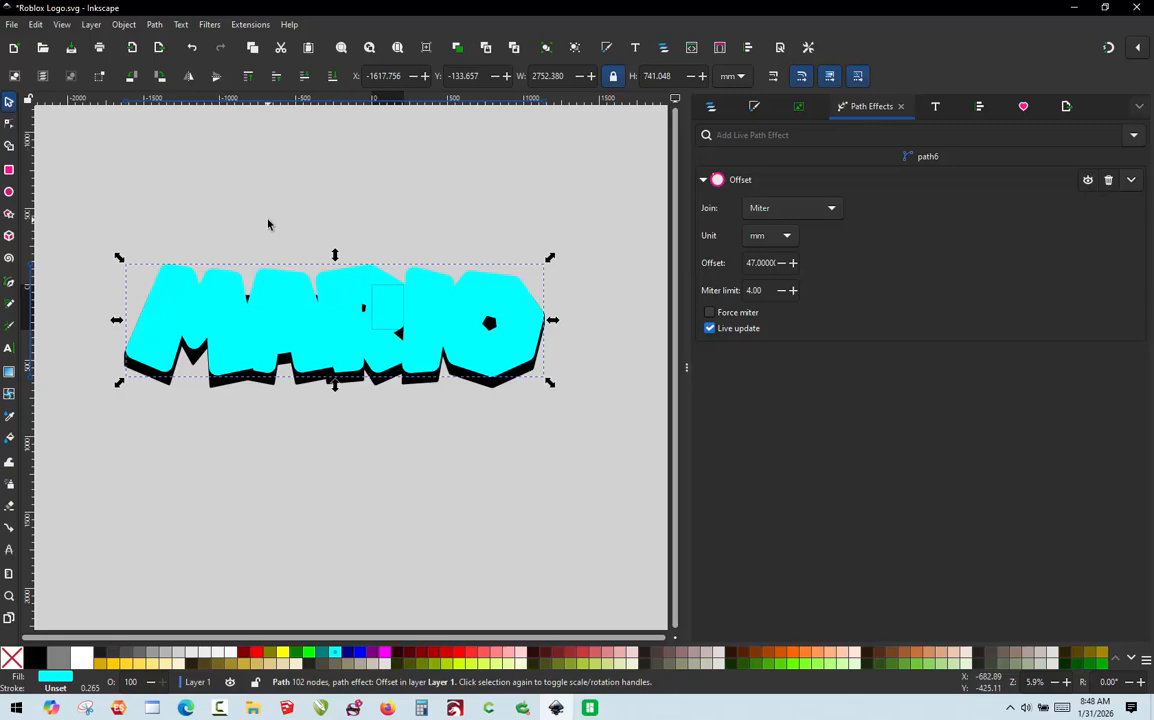
click(61, 25)
mouse_move(75, 78)
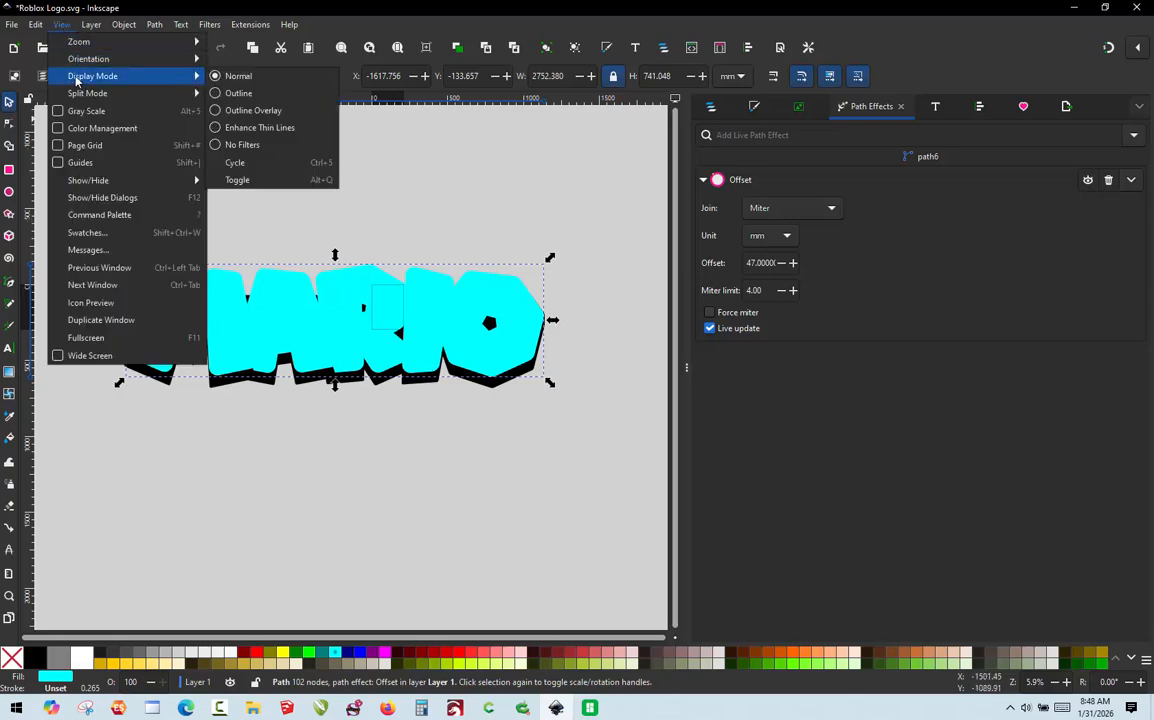
click(229, 93)
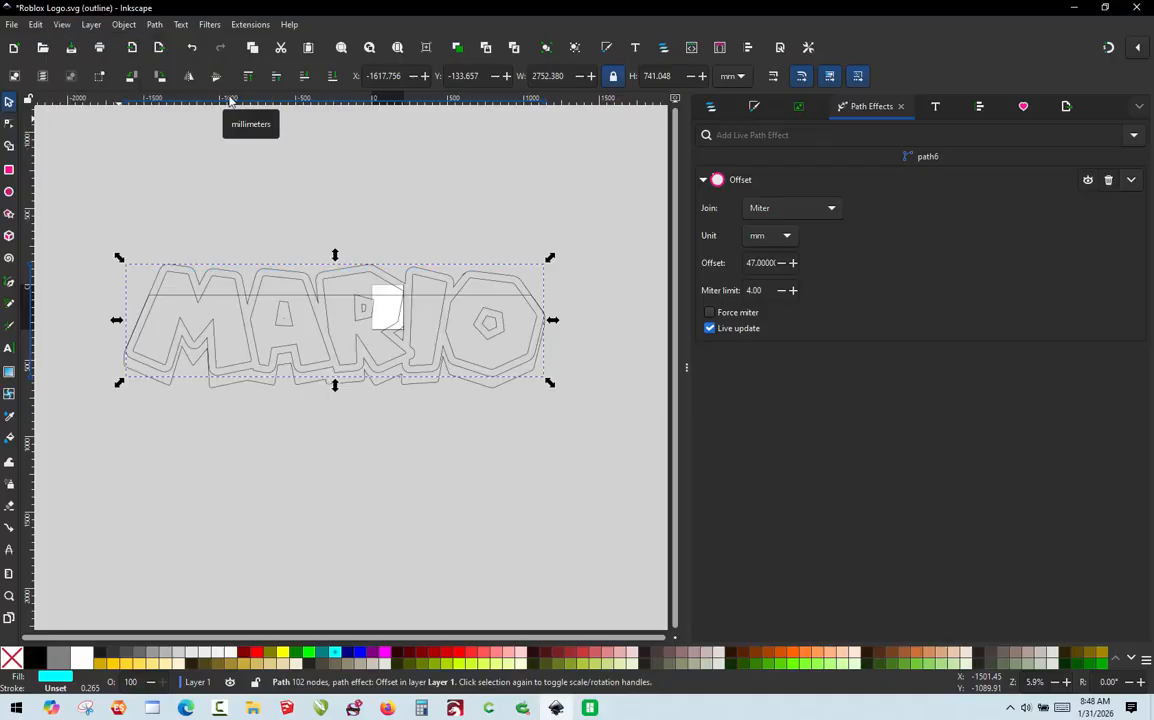
key(ctrl+KP_5)
key(ctrl+KP_5)
key(ctrl+KP_5)
key(ctrl+KP_5)
key(ctrl+KP_5)
key(ctrl+KP_5)
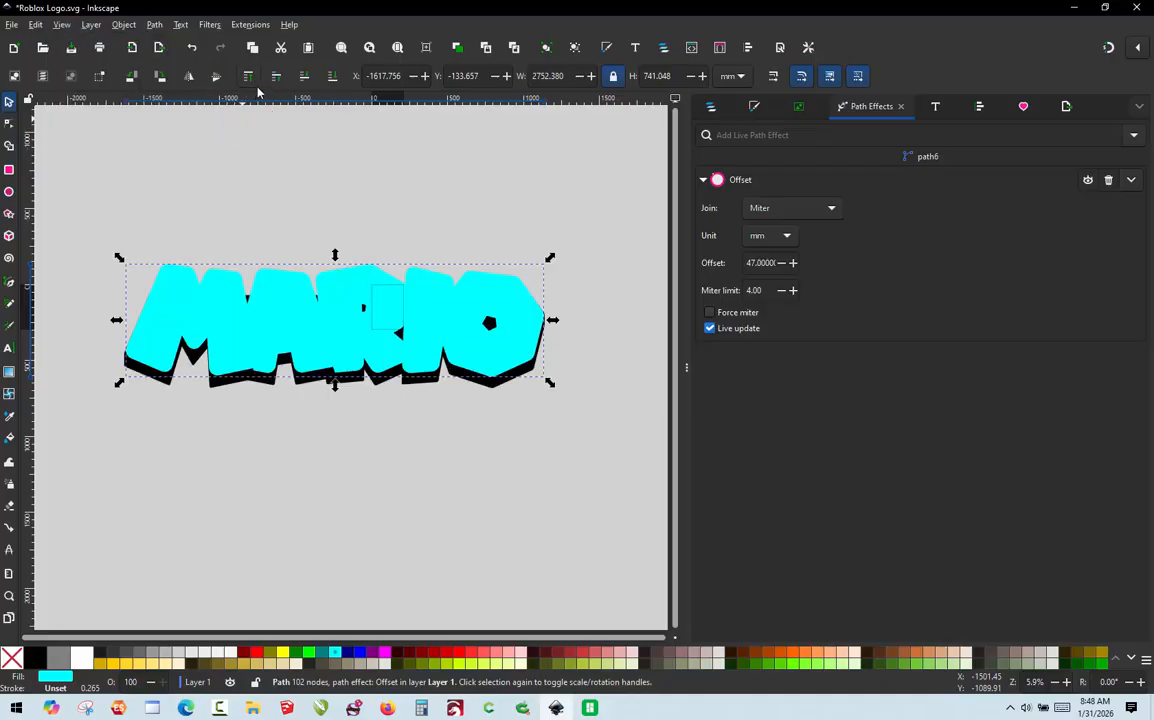
key(ctrl+KP_5)
key(ctrl+KP_5)
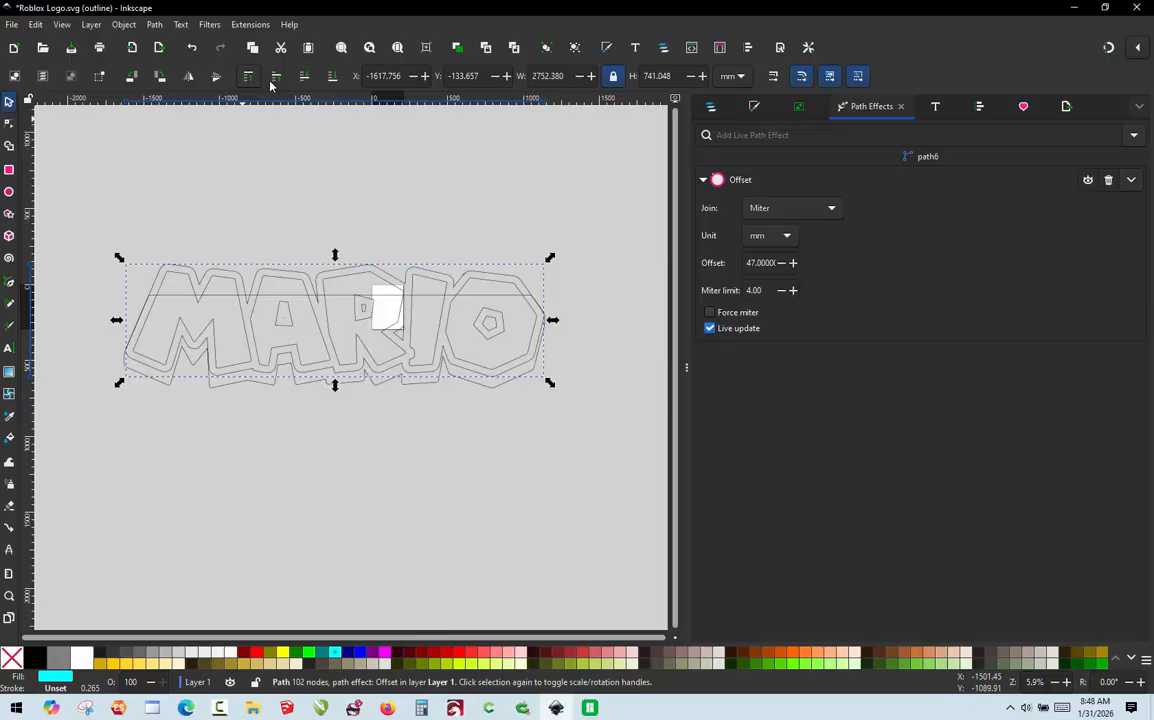
key(ctrl+KP_5)
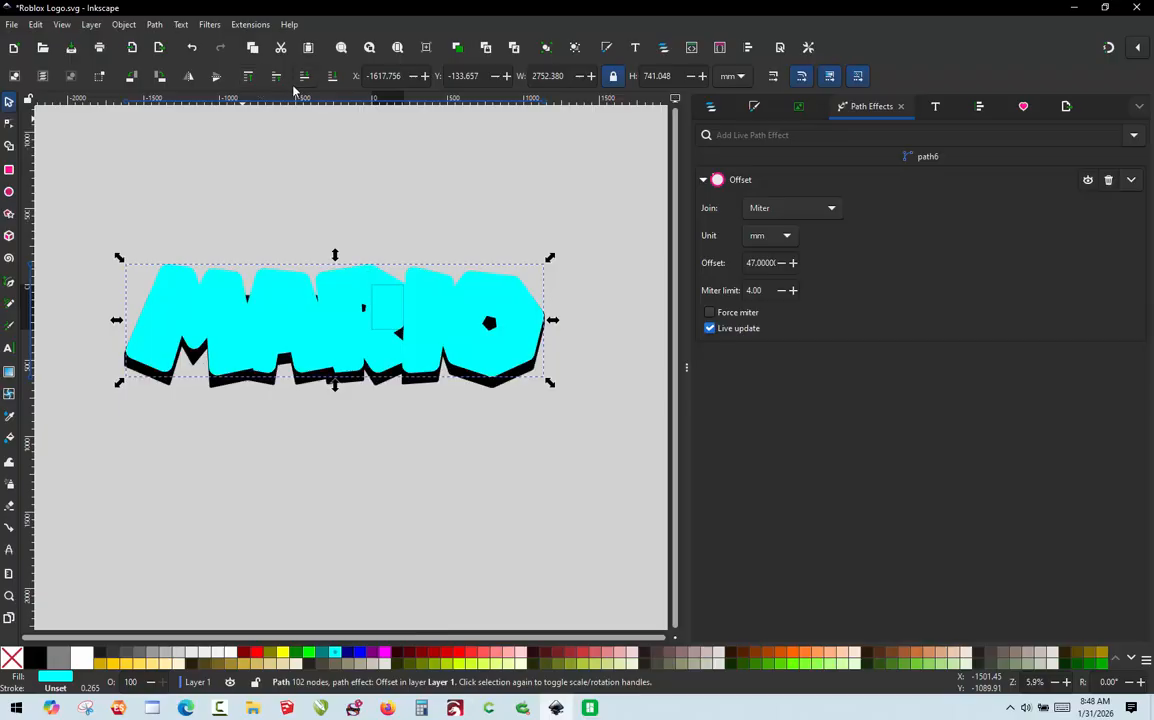
Step: Merge the offset letter copy with the black trimmed backing into one shape using Union
click(307, 460)
click(711, 108)
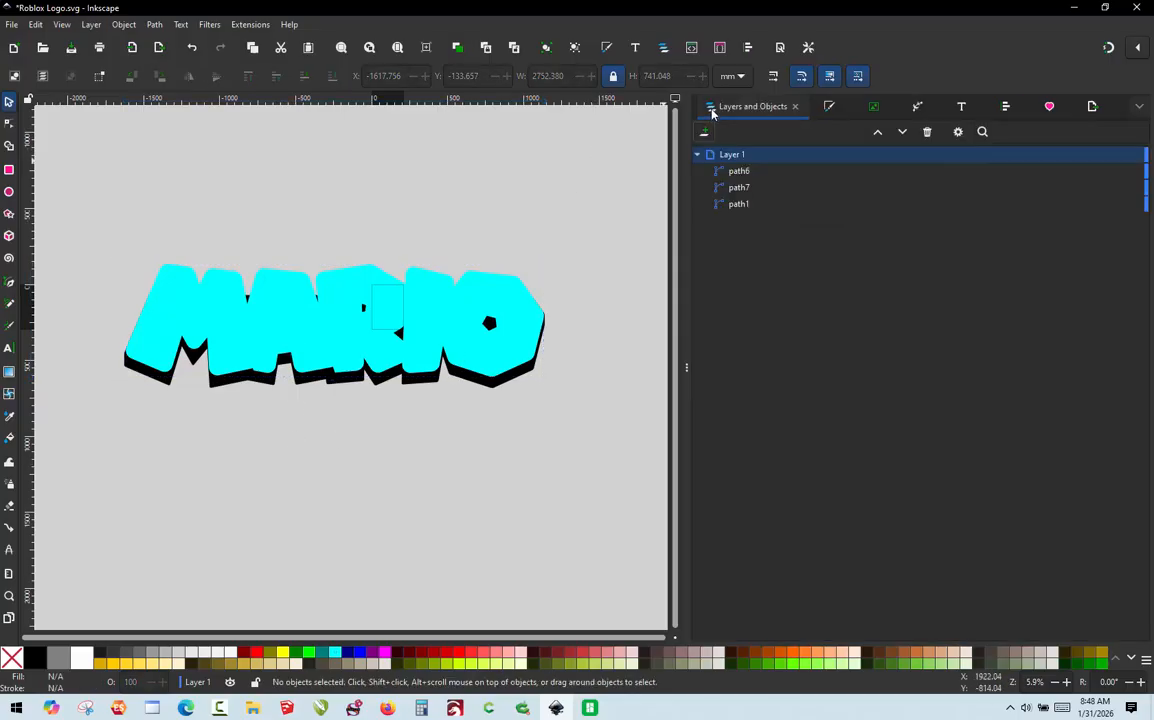
click(480, 285)
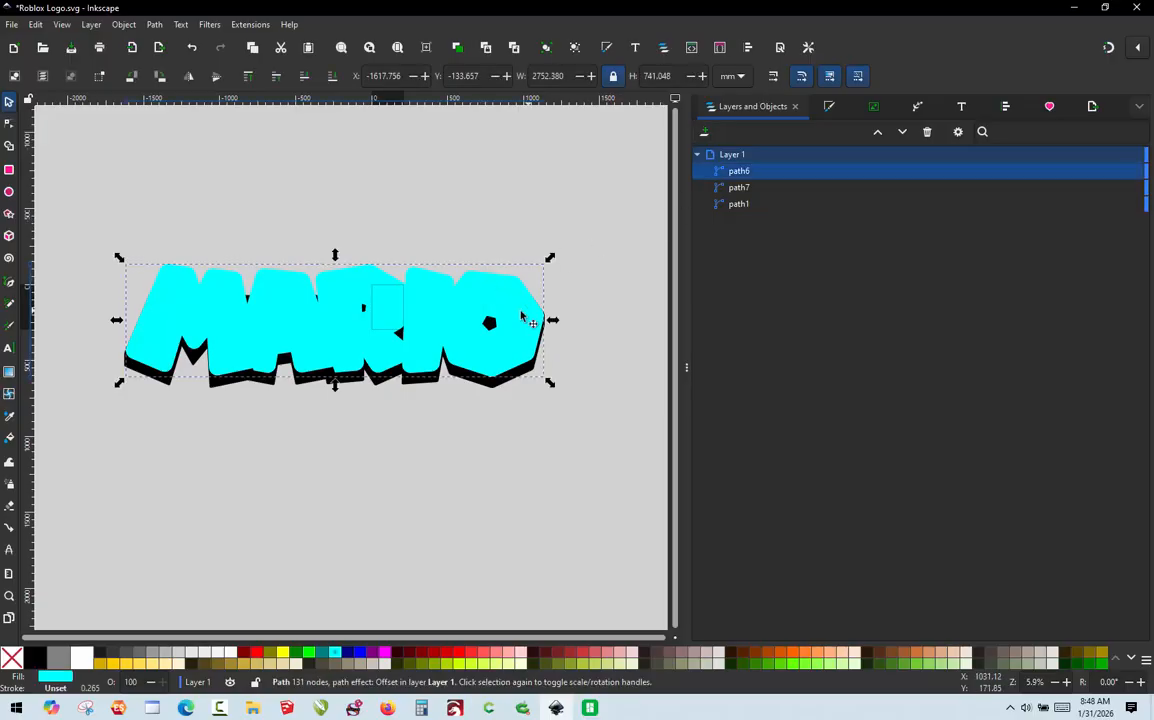
click(493, 387)
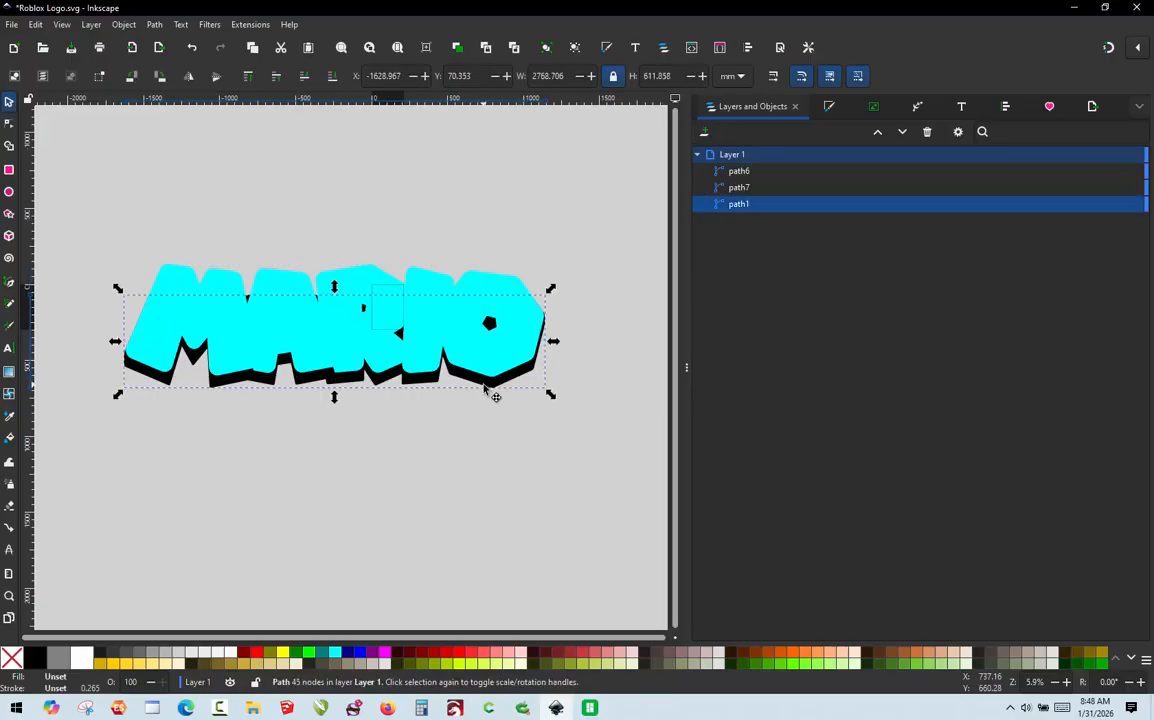
click(491, 289)
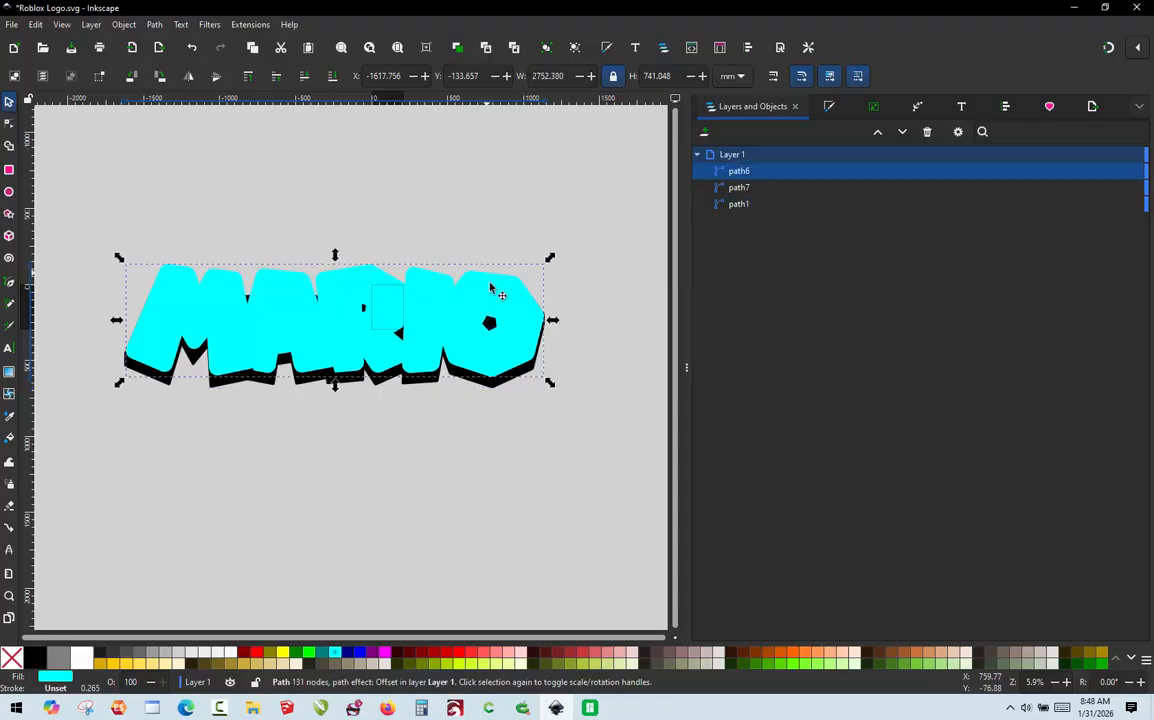
shift+click(494, 388)
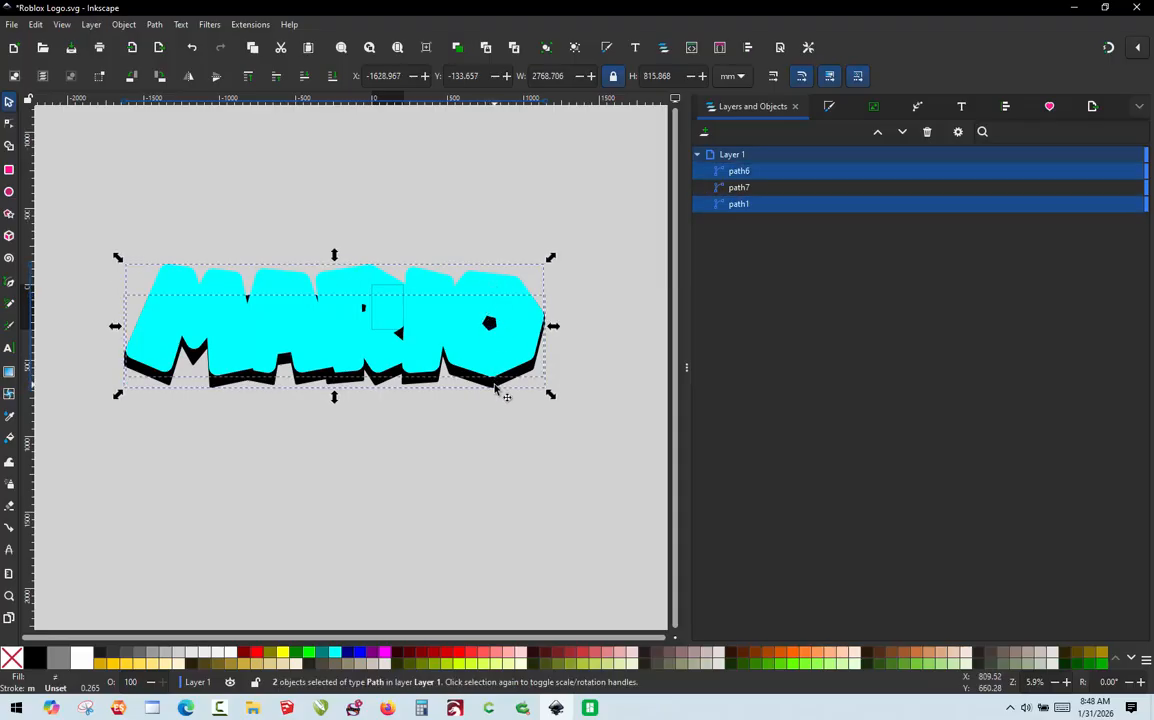
click(154, 25)
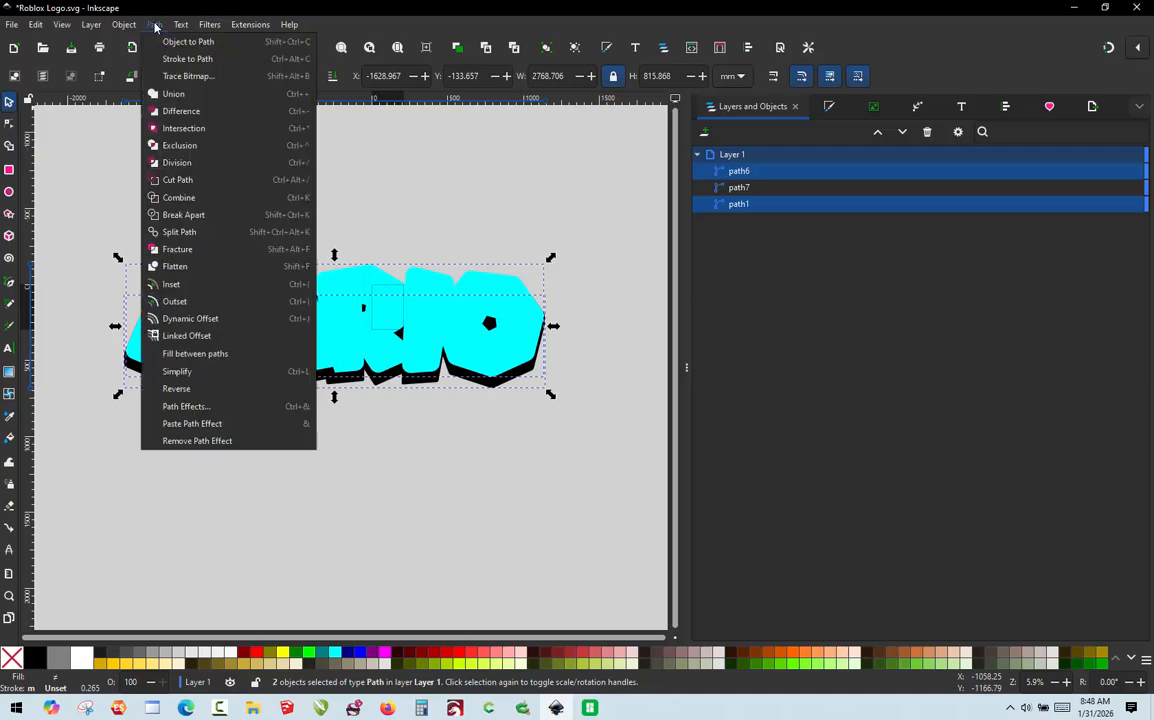
click(170, 94)
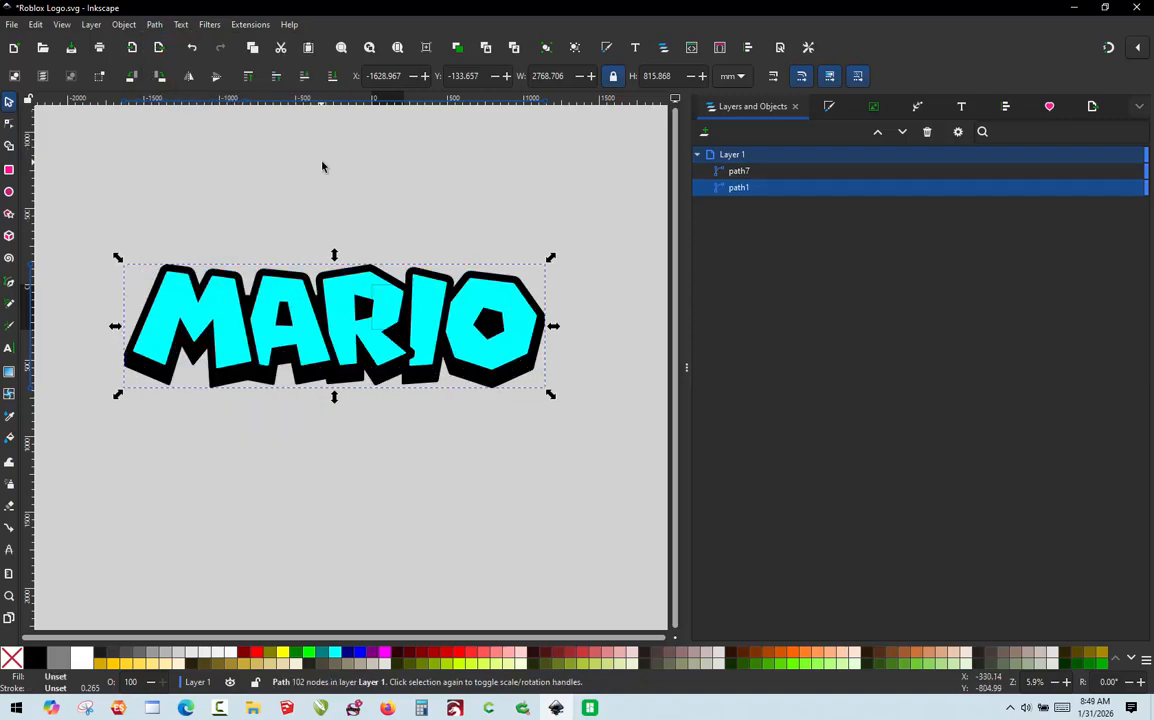
Step: Move the merged backing below the letters to inspect both shapes in outline display, and undo the move
click(520, 381)
drag(502, 397, 474, 546)
click(513, 365)
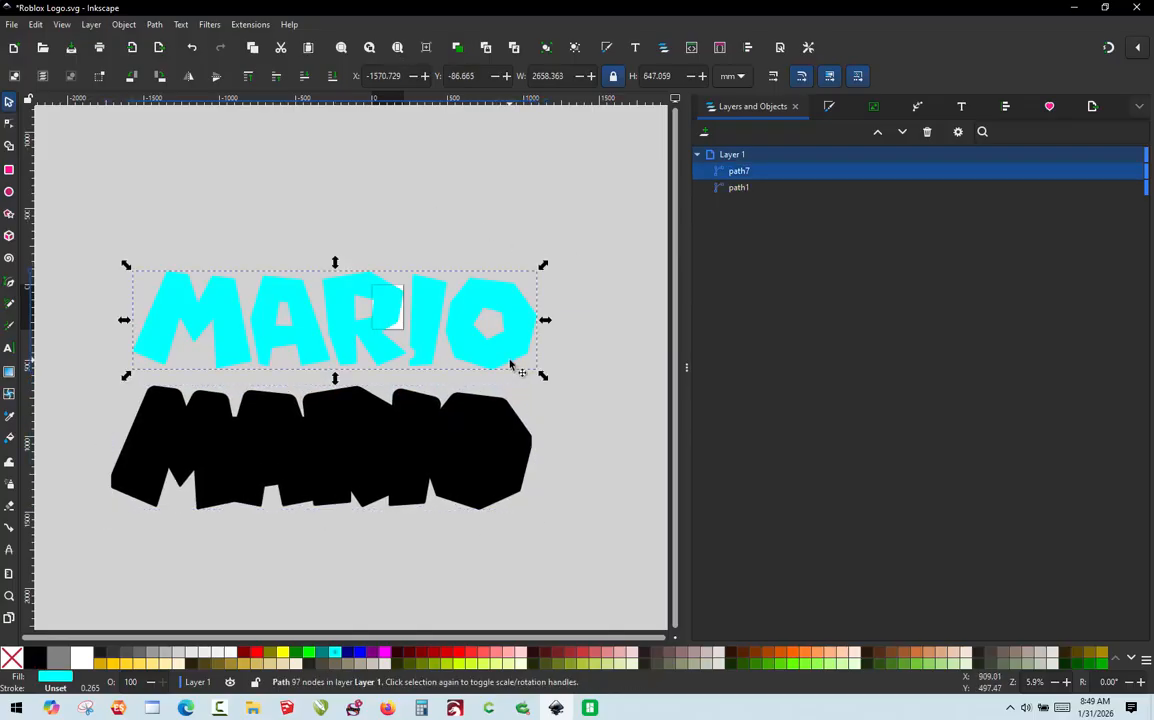
key(ctrl+KP_5)
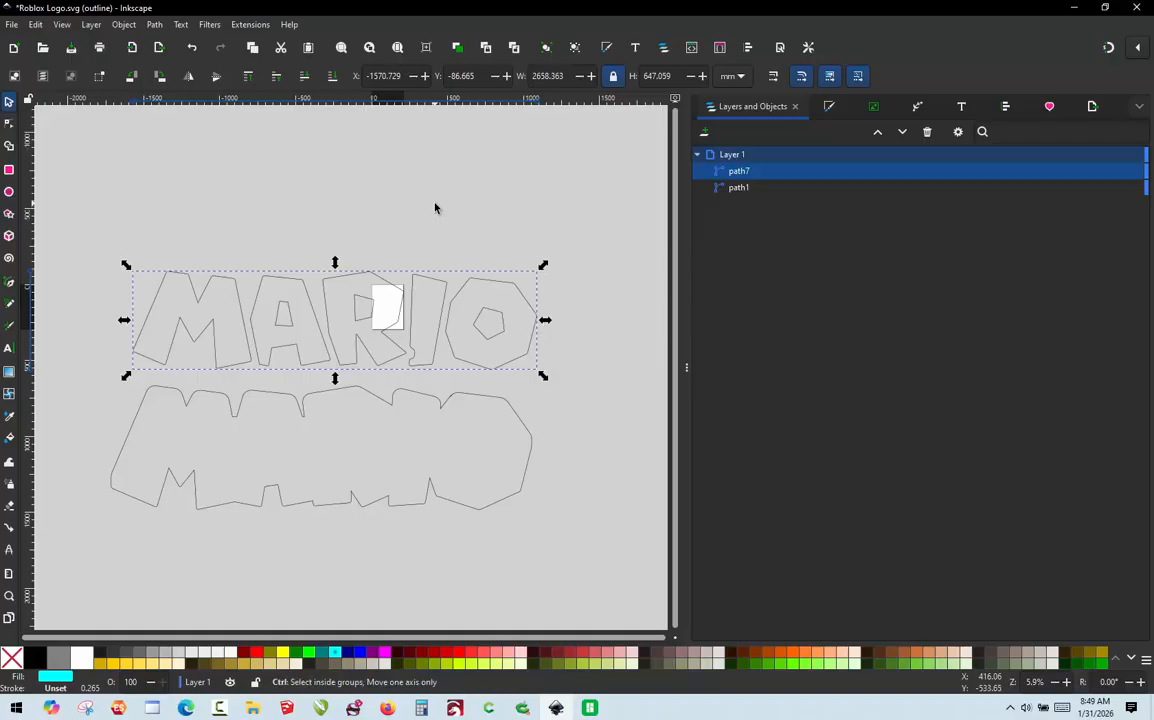
key(ctrl+z)
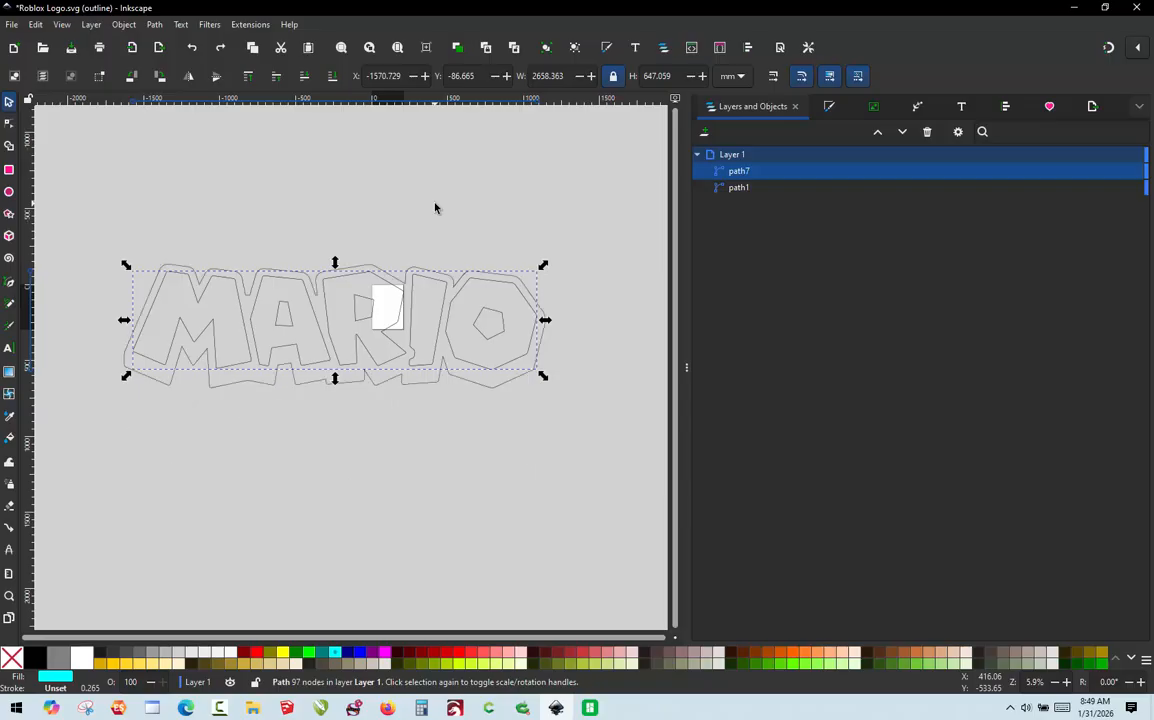
key(ctrl+5)
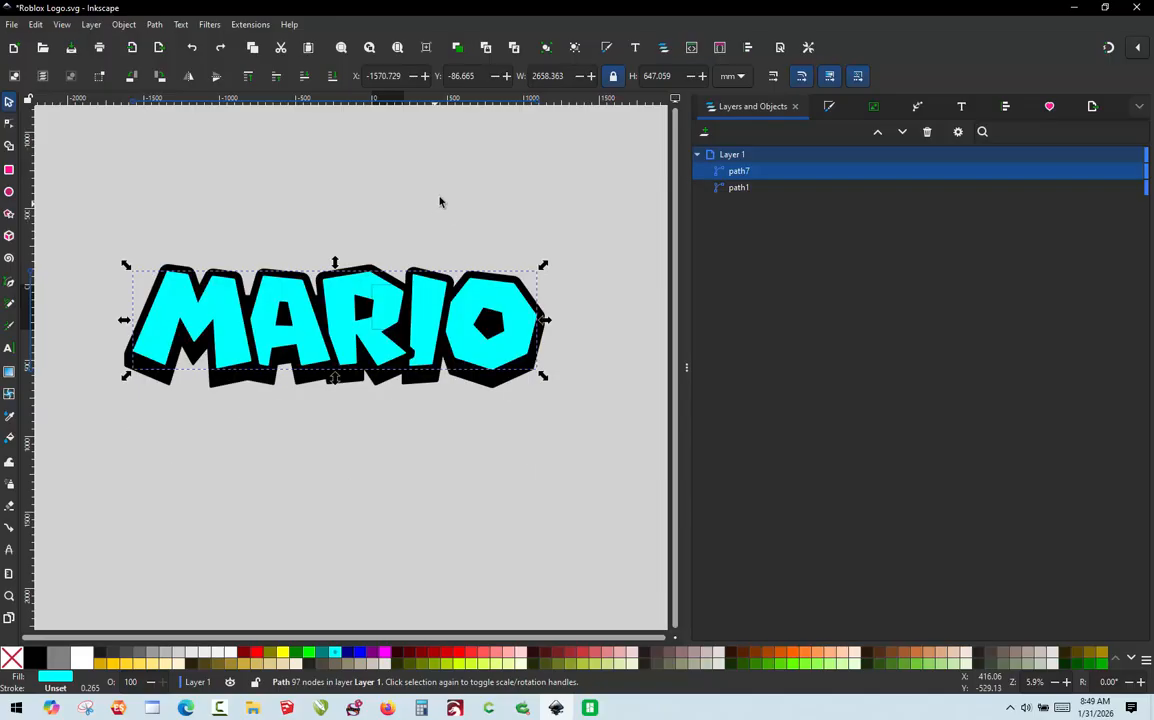
click(366, 451)
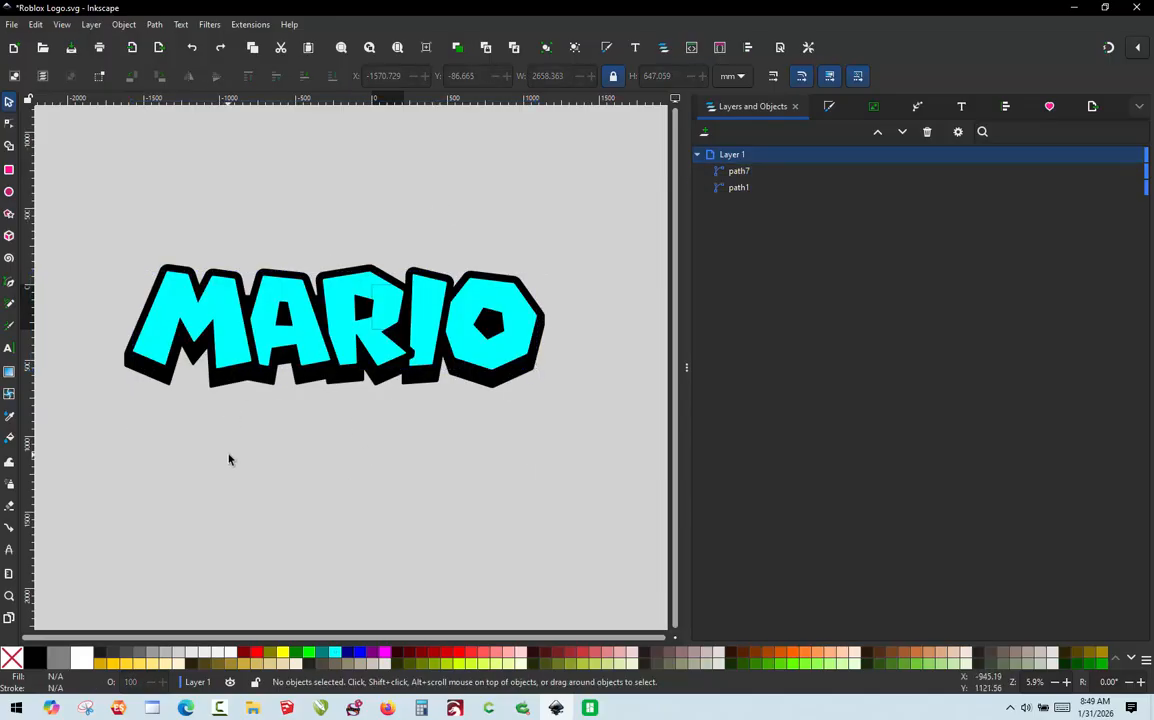
Step: Draw a circle about 155 mm in diameter above the upper-left corner of the M
scroll(482, 224, down, 1)
scroll(228, 222, up, 2)
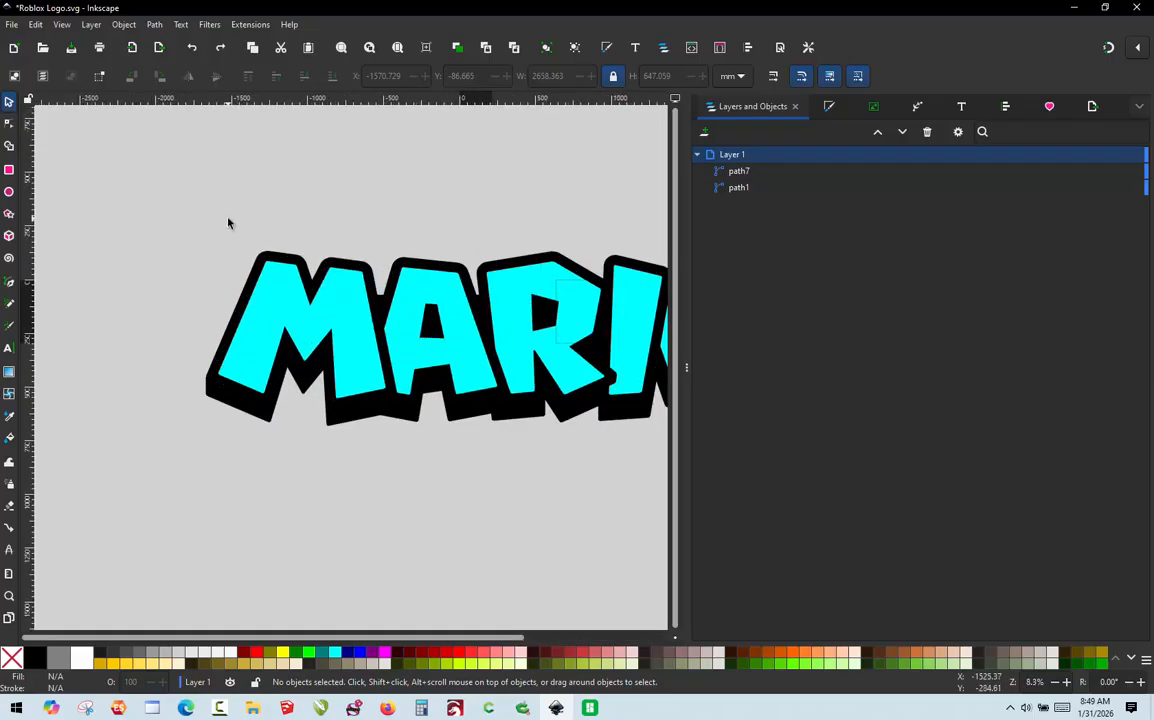
scroll(228, 222, down, 1)
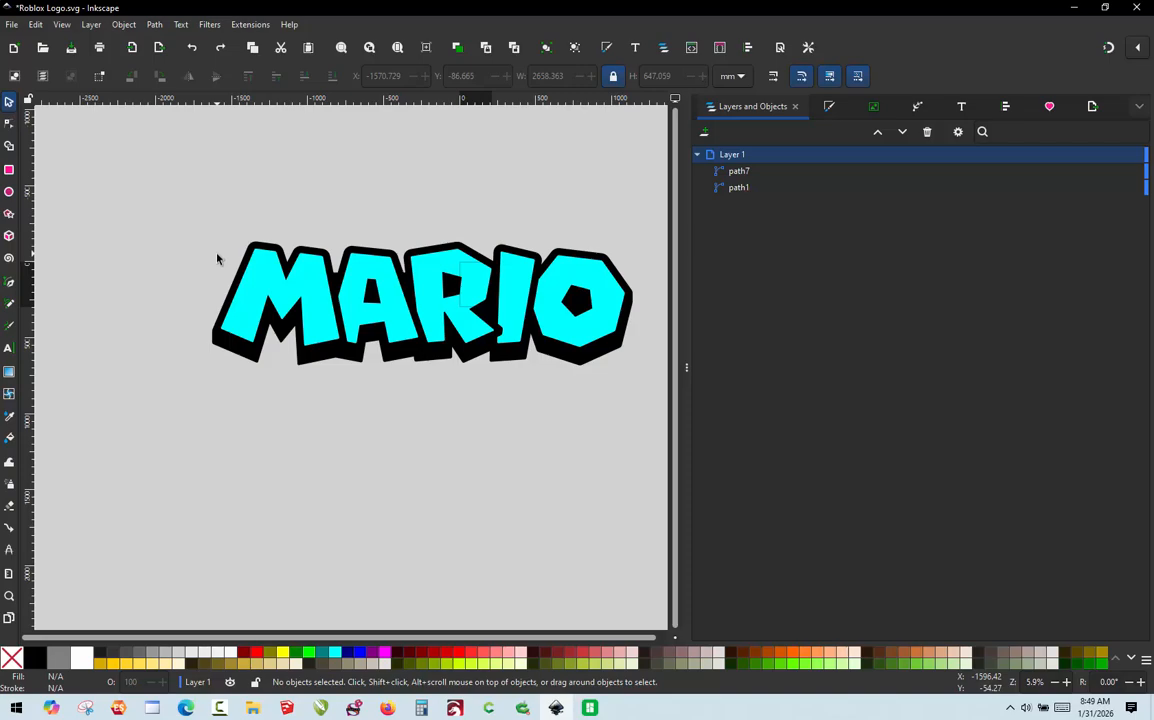
scroll(217, 258, up, 1)
scroll(228, 252, down, 1)
scroll(272, 231, up, 3)
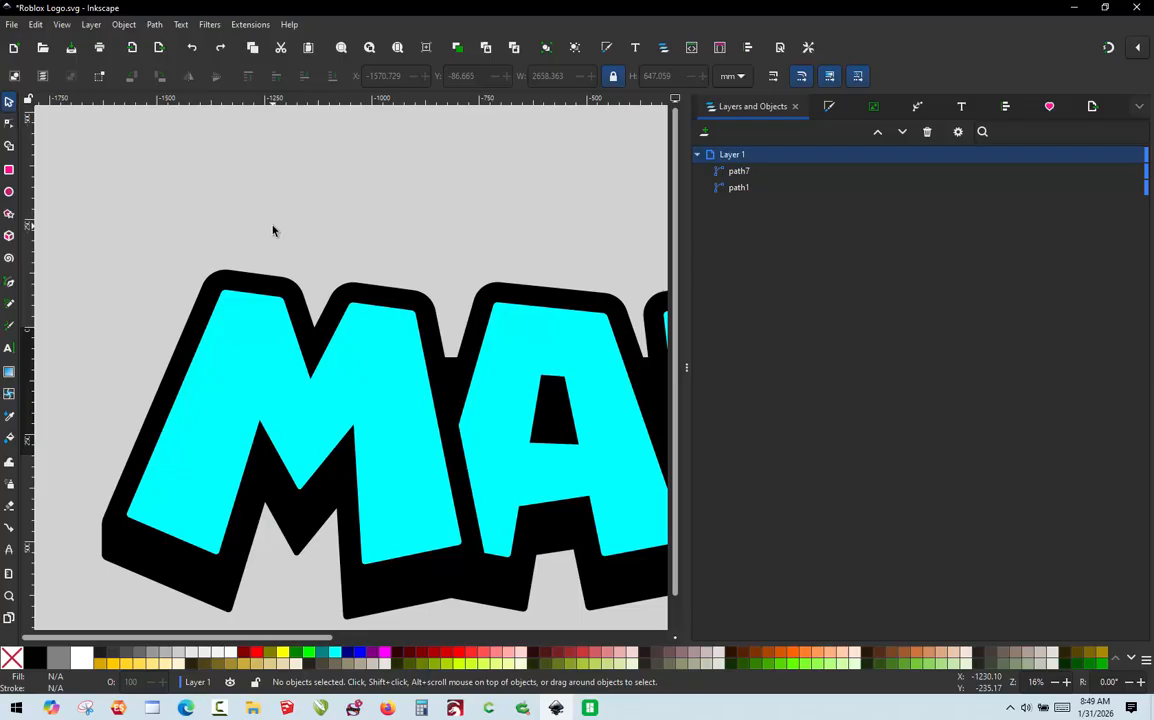
click(9, 193)
drag(137, 170, 211, 247)
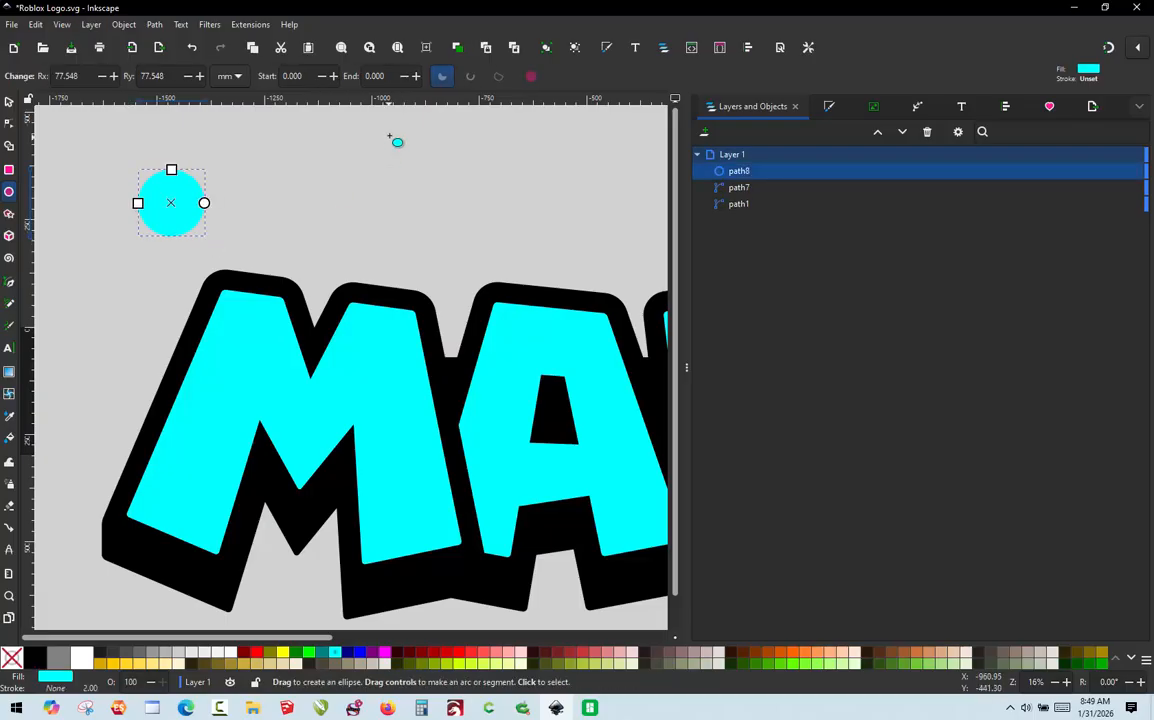
click(8, 101)
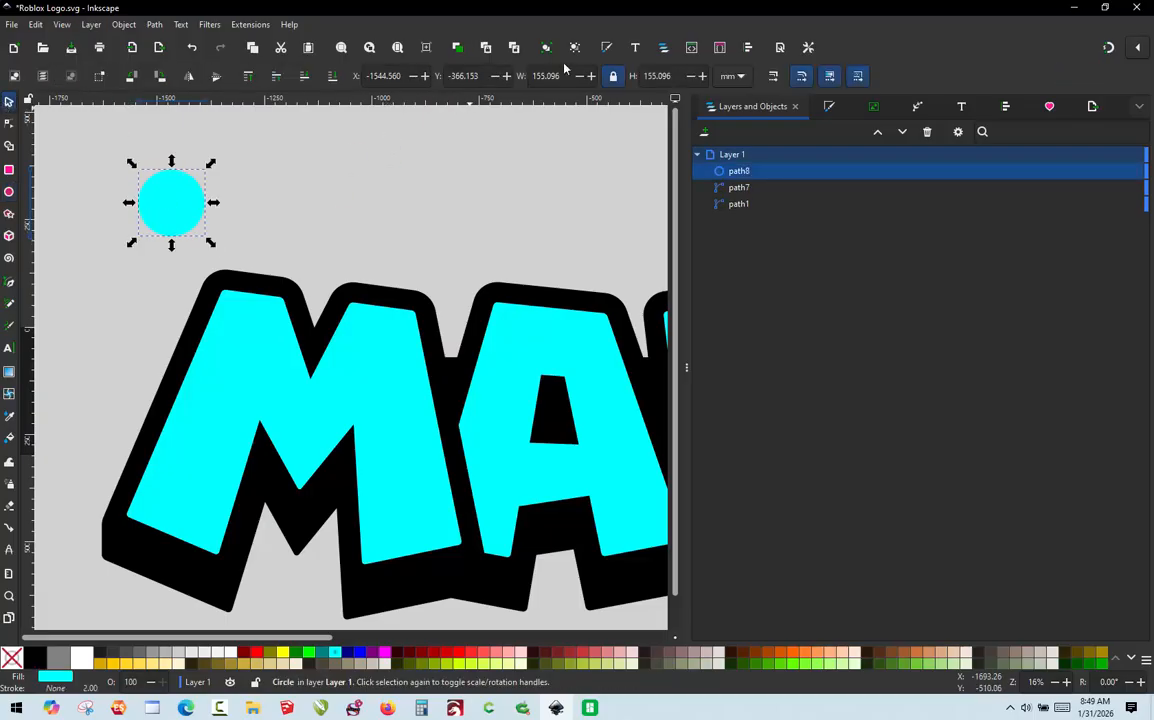
drag(562, 77, 484, 88)
click(265, 197)
Step: Scale both MARIO layers together to 100 mm wide with locked proportions and place them on the page
scroll(264, 199, down, 3)
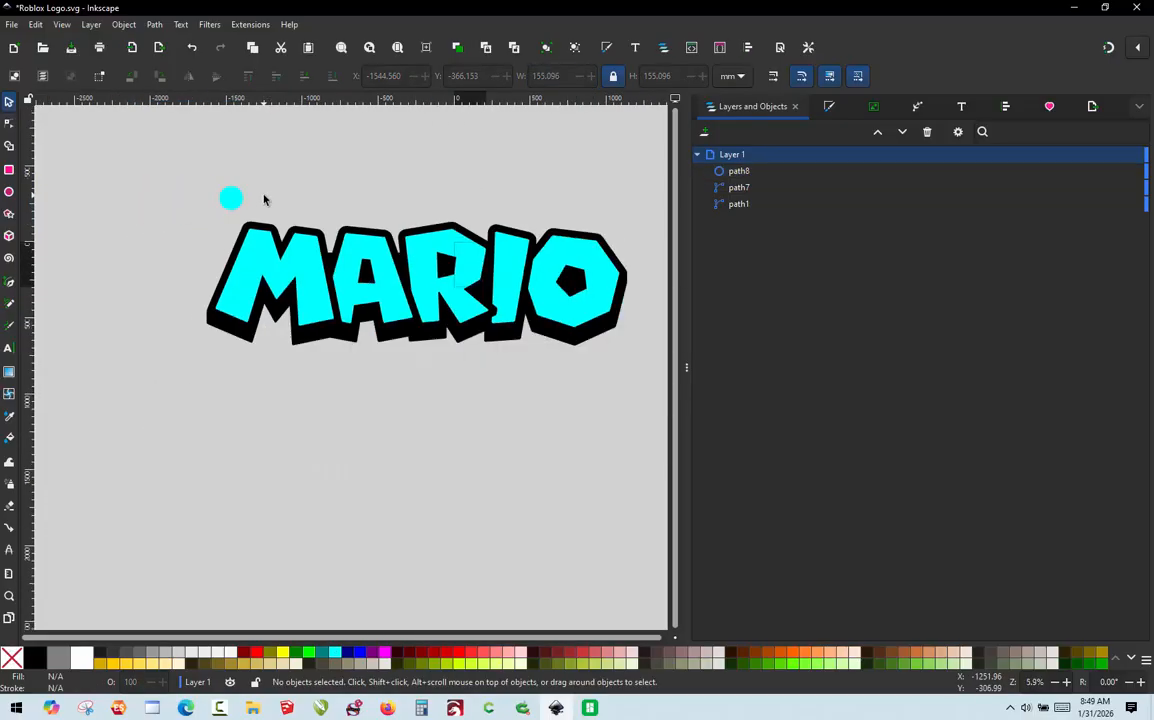
scroll(264, 199, down, 1)
drag(198, 334, 556, 206)
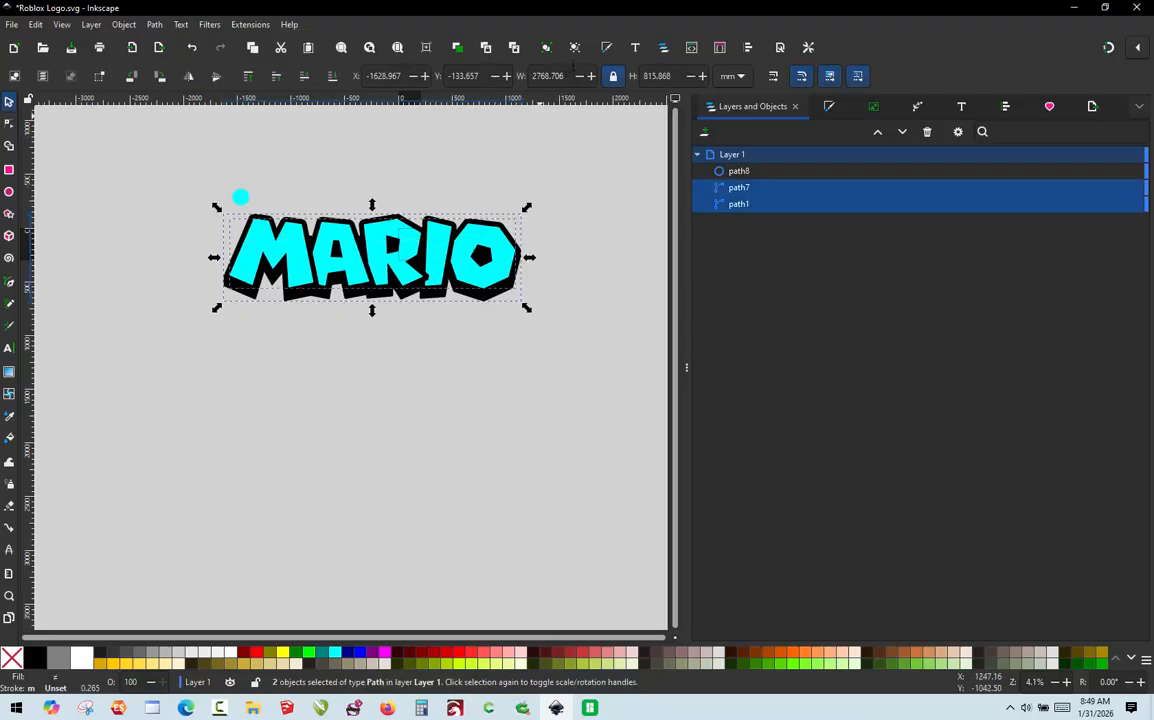
drag(569, 76, 517, 79)
text(100)
key(Return)
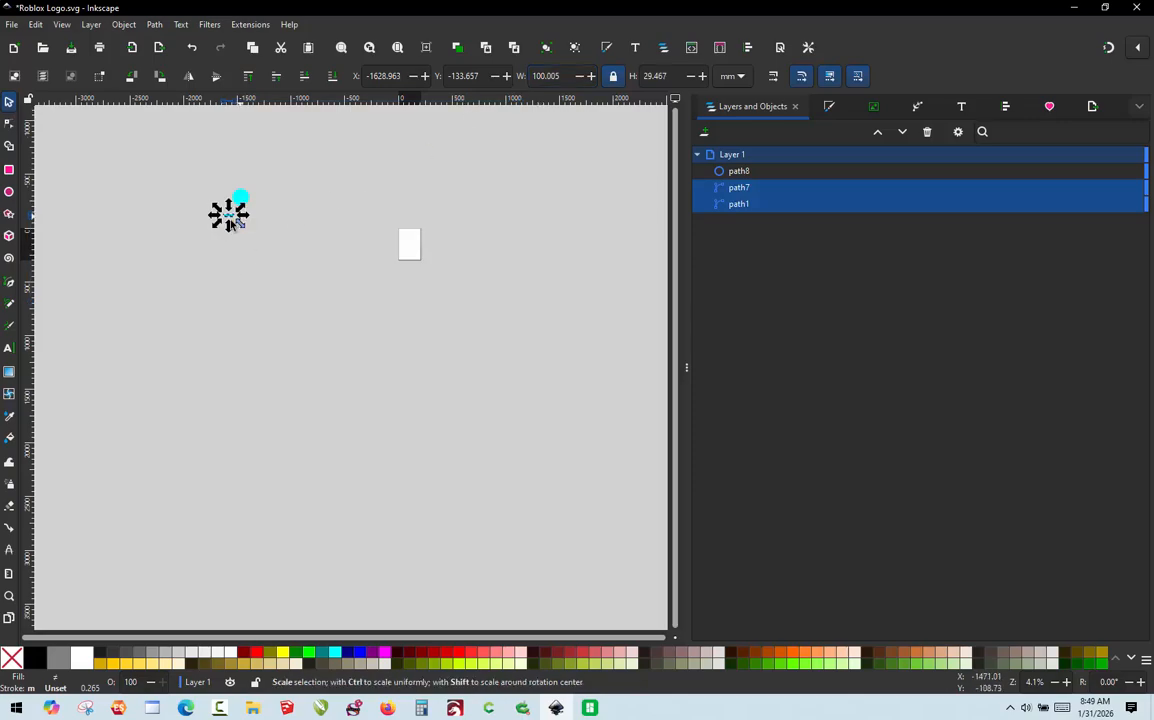
drag(238, 226, 417, 258)
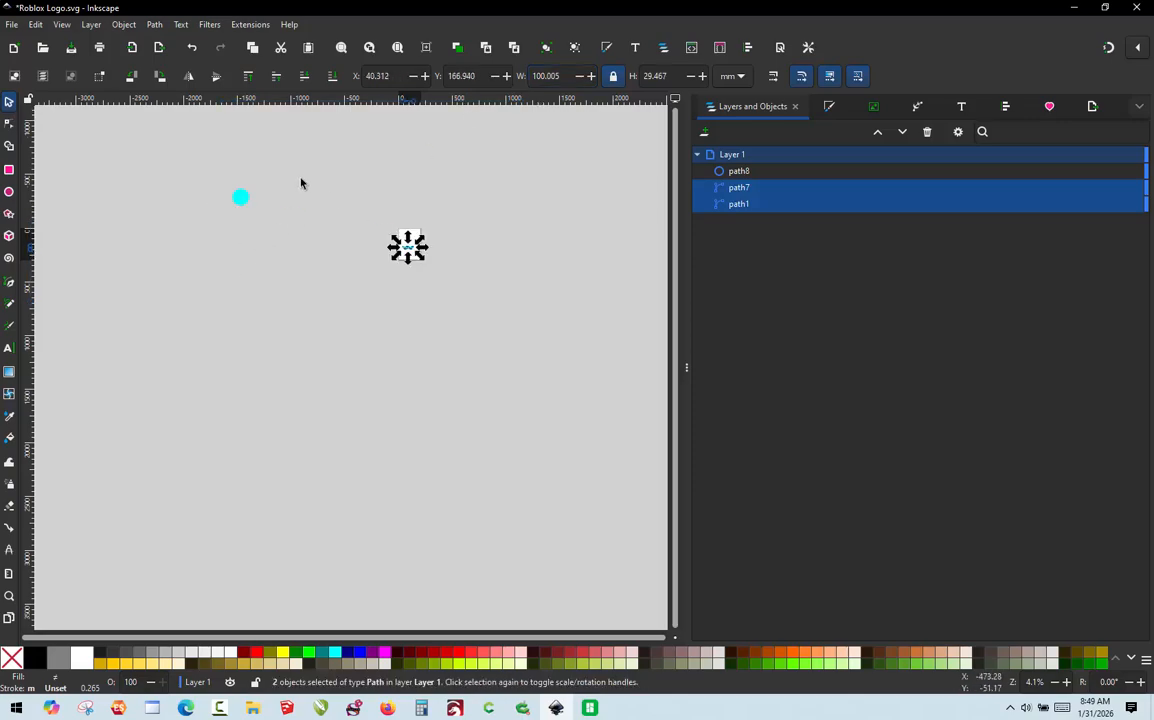
Step: Bring the circle close to the page and resize it to 8 mm in diameter
drag(250, 203, 383, 258)
ctrl+scroll(441, 224, up, 3)
ctrl+scroll(250, 300, up, 2)
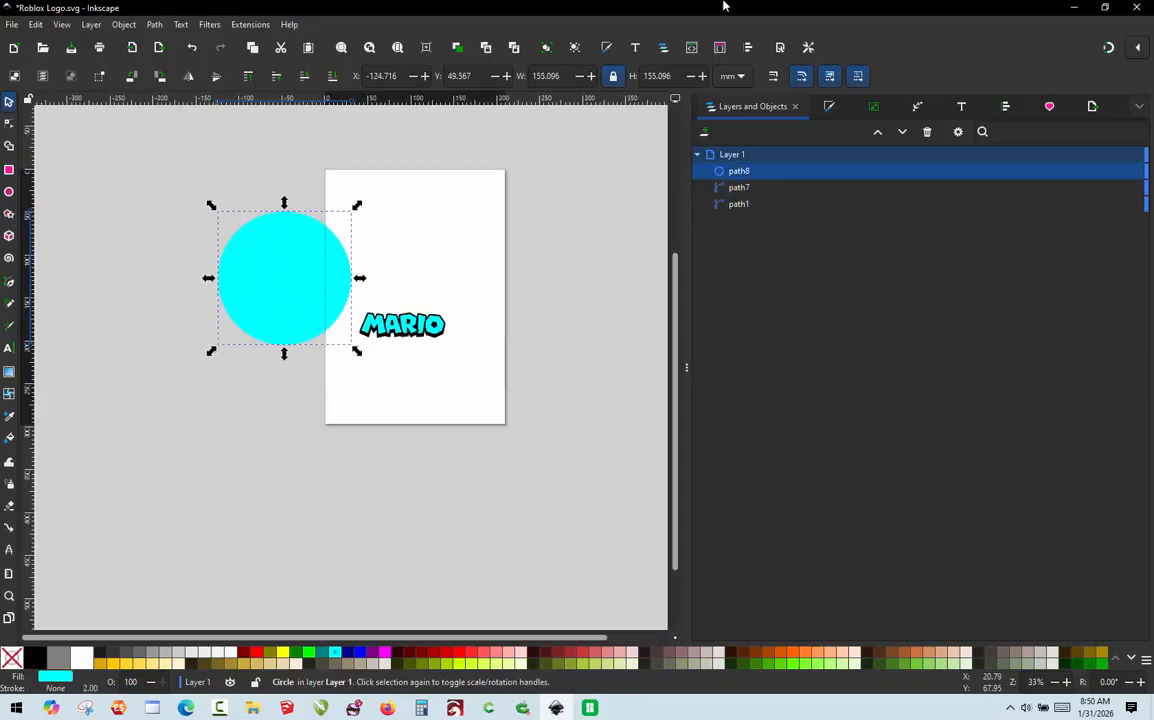
click(564, 80)
key(BackSpace)
key(BackSpace)
key(BackSpace)
key(BackSpace)
key(BackSpace)
key(BackSpace)
text(8)
key(Return)
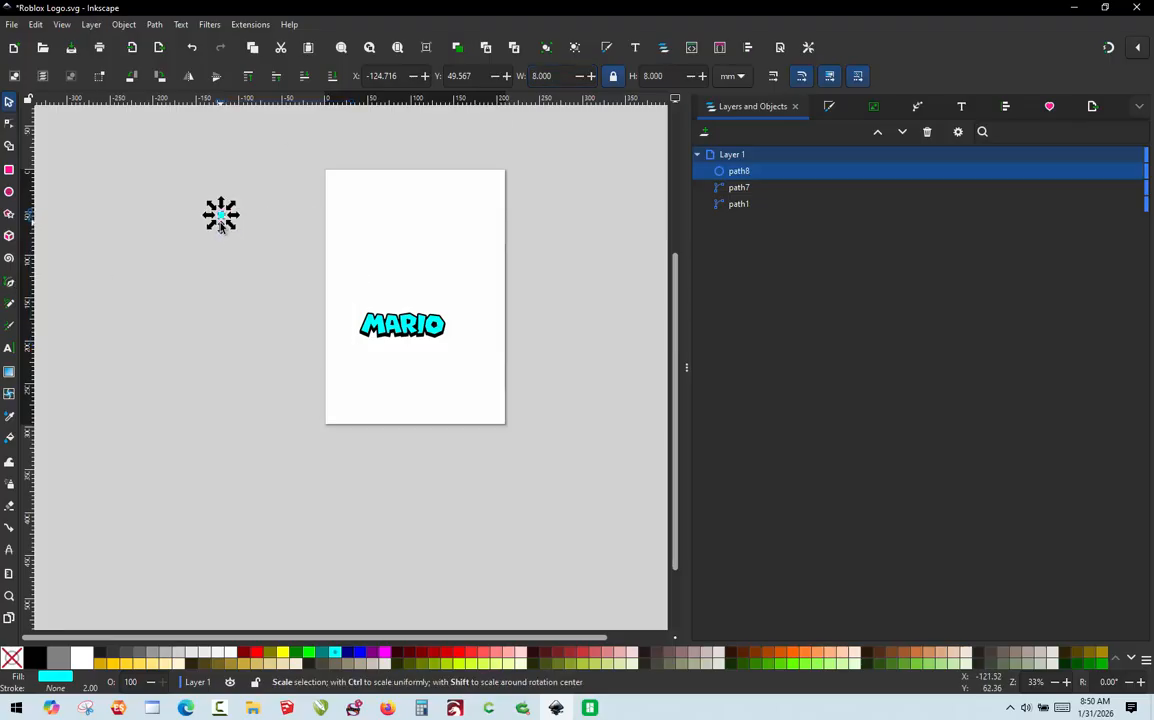
Step: Position the 8 mm circle just off the upper-left corner of the M
scroll(221, 215, up, 2)
drag(221, 210, 514, 424)
scroll(497, 410, up, 6)
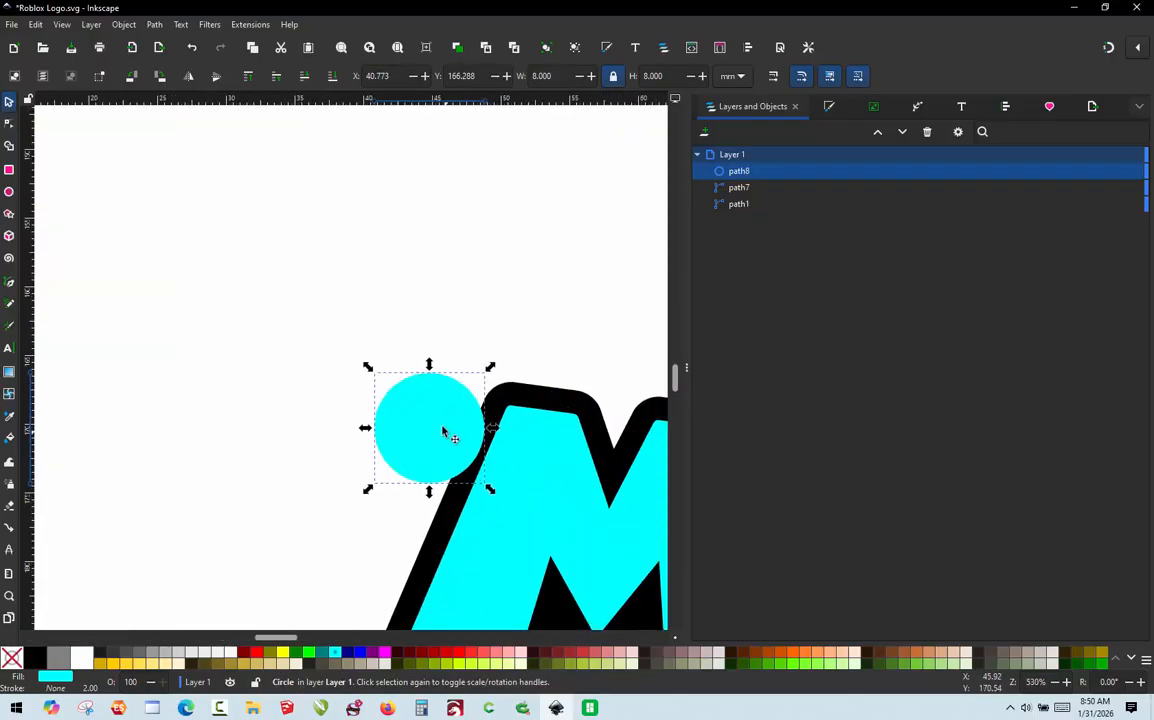
drag(443, 428, 427, 374)
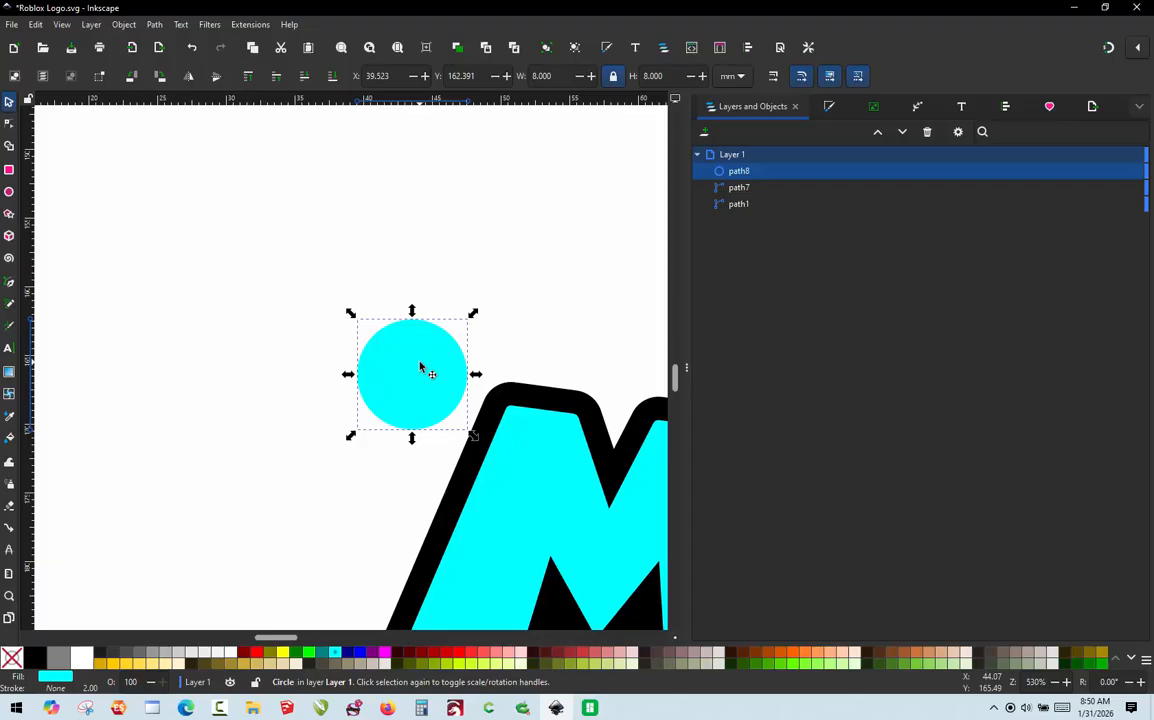
Step: Duplicate the 8 mm circle and resize the copy to 3 mm in diameter
key(ctrl)
key(ctrl+d)
double_click(557, 76)
text(3)
key(Return)
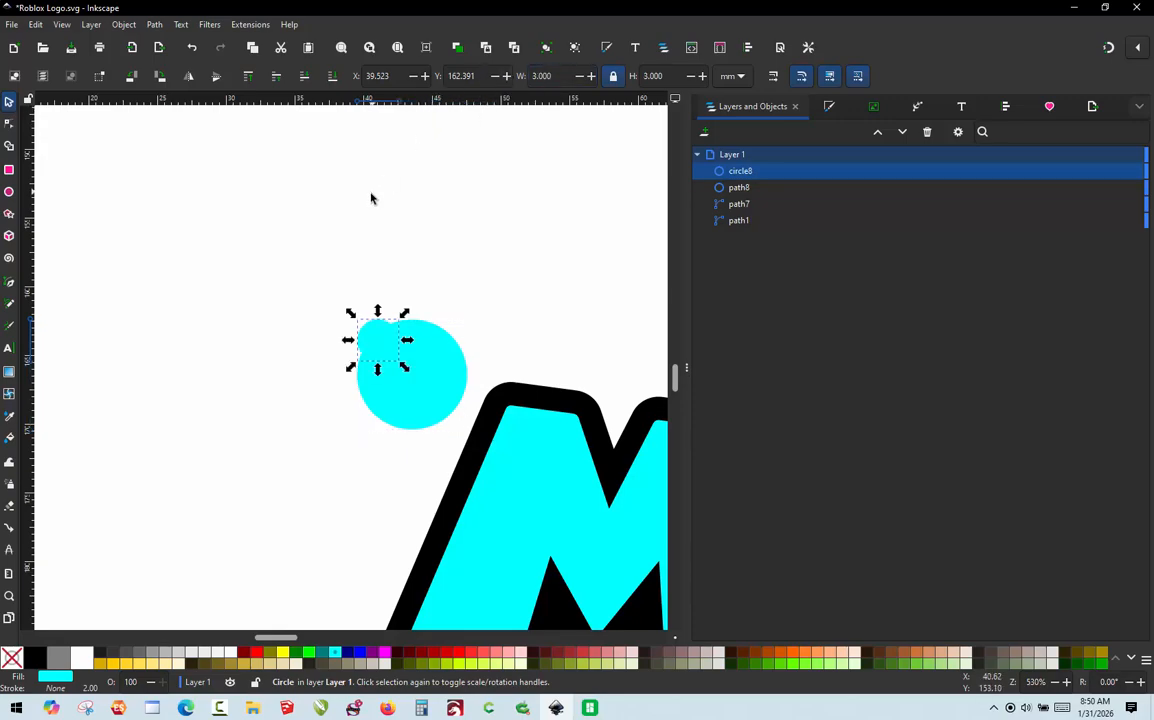
Step: Select the 3 mm circle together with the 8 mm circle and open the Align and Distribute options
click(286, 219)
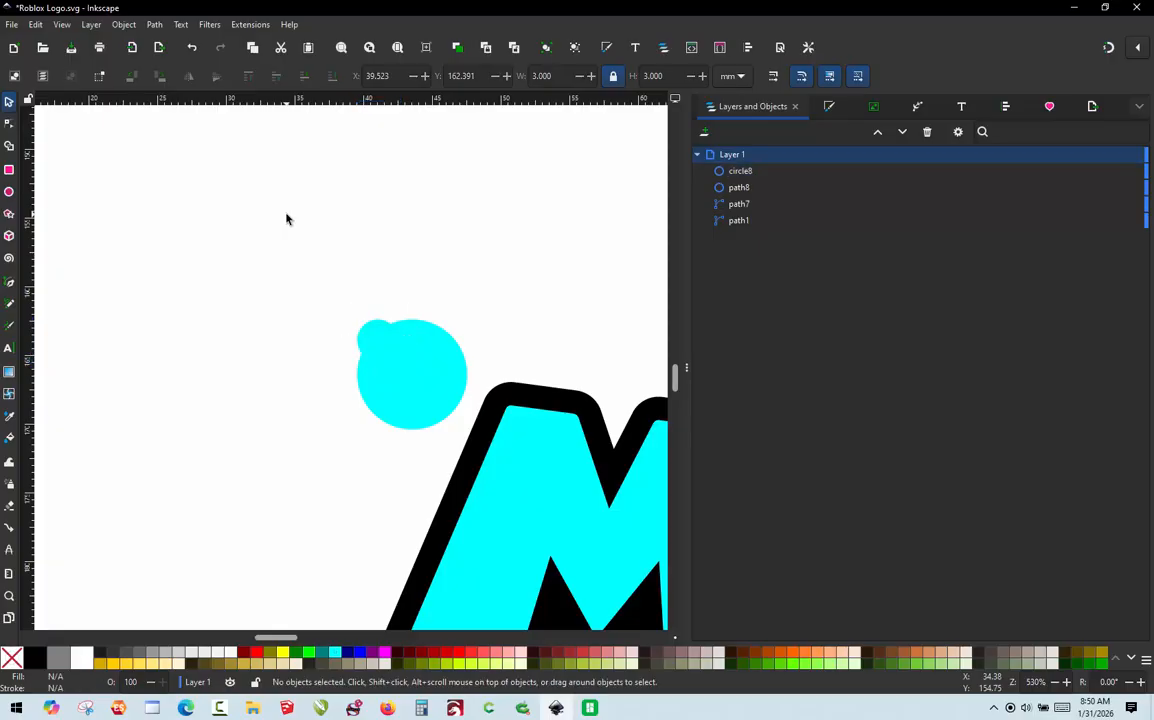
click(366, 332)
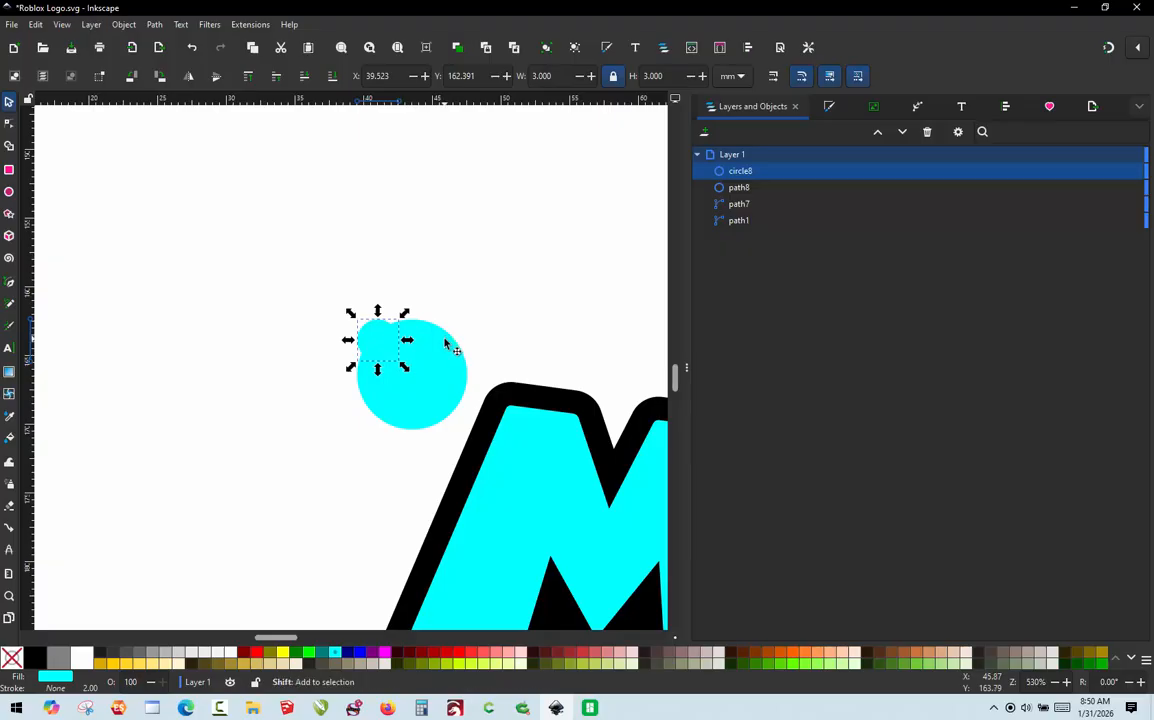
shift+click(447, 345)
click(363, 318)
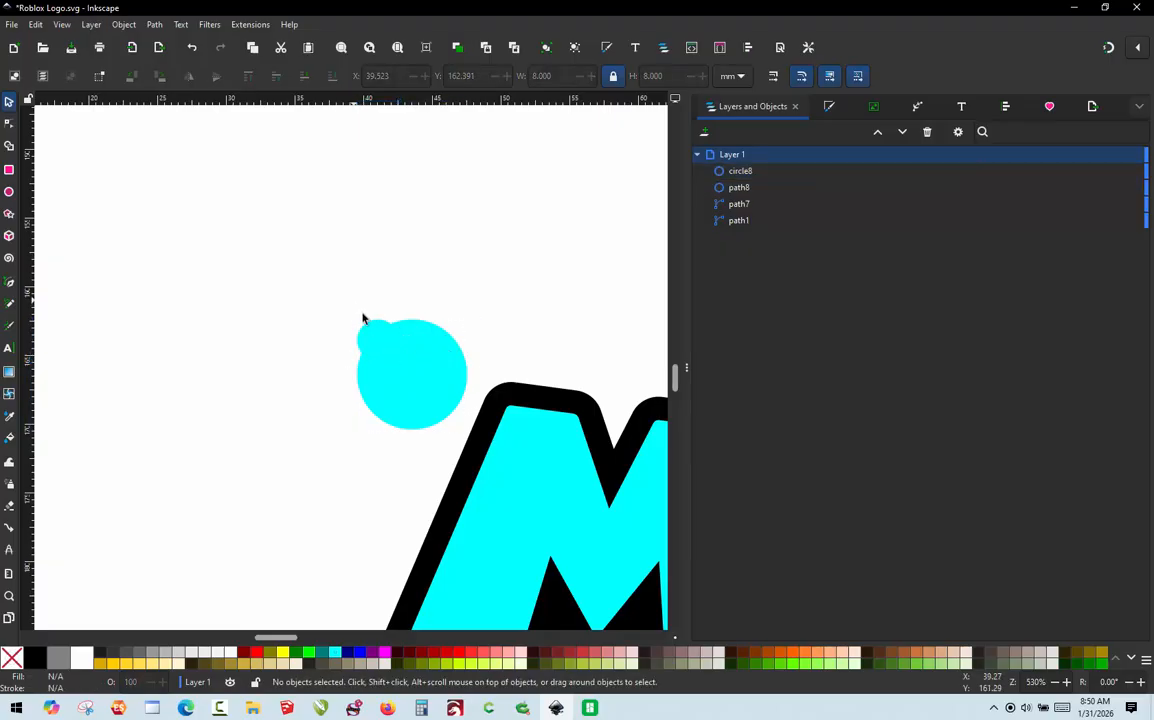
click(369, 332)
shift+click(434, 343)
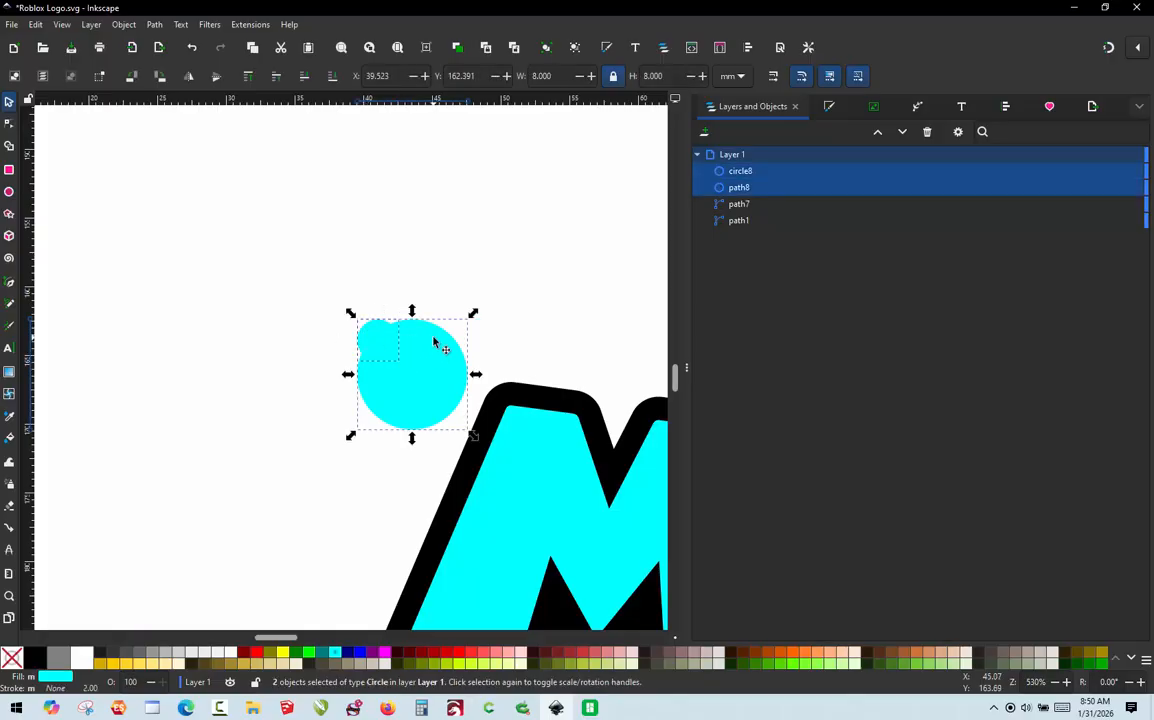
click(1008, 107)
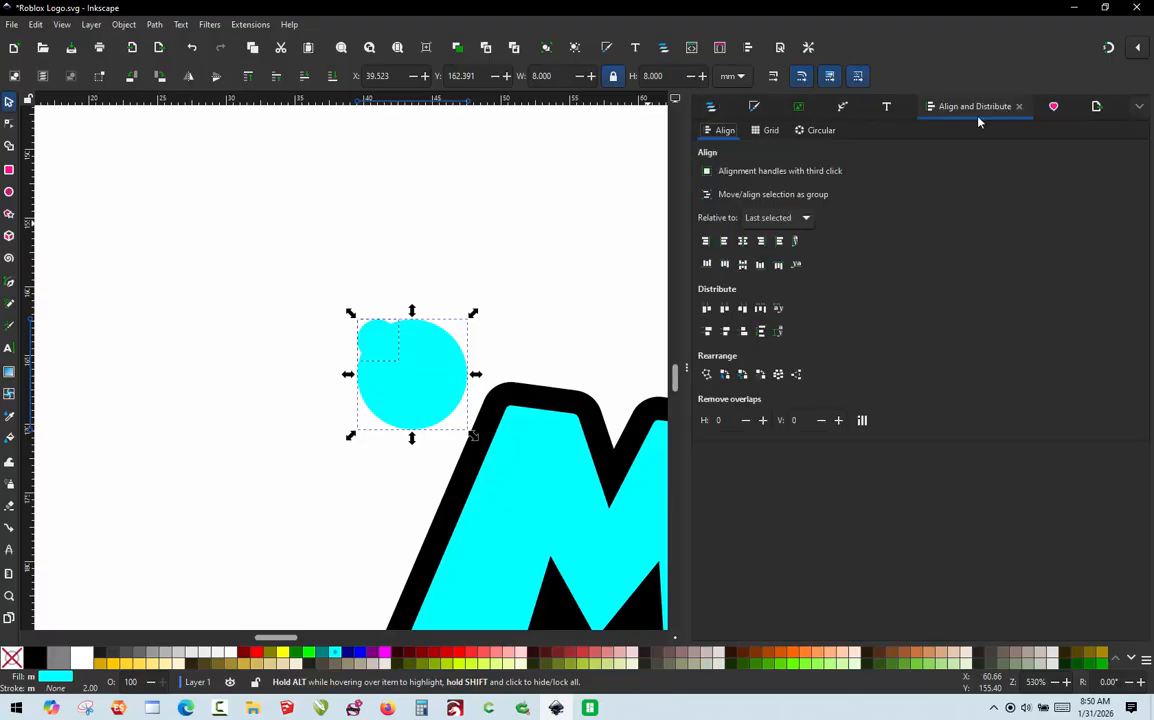
click(1139, 106)
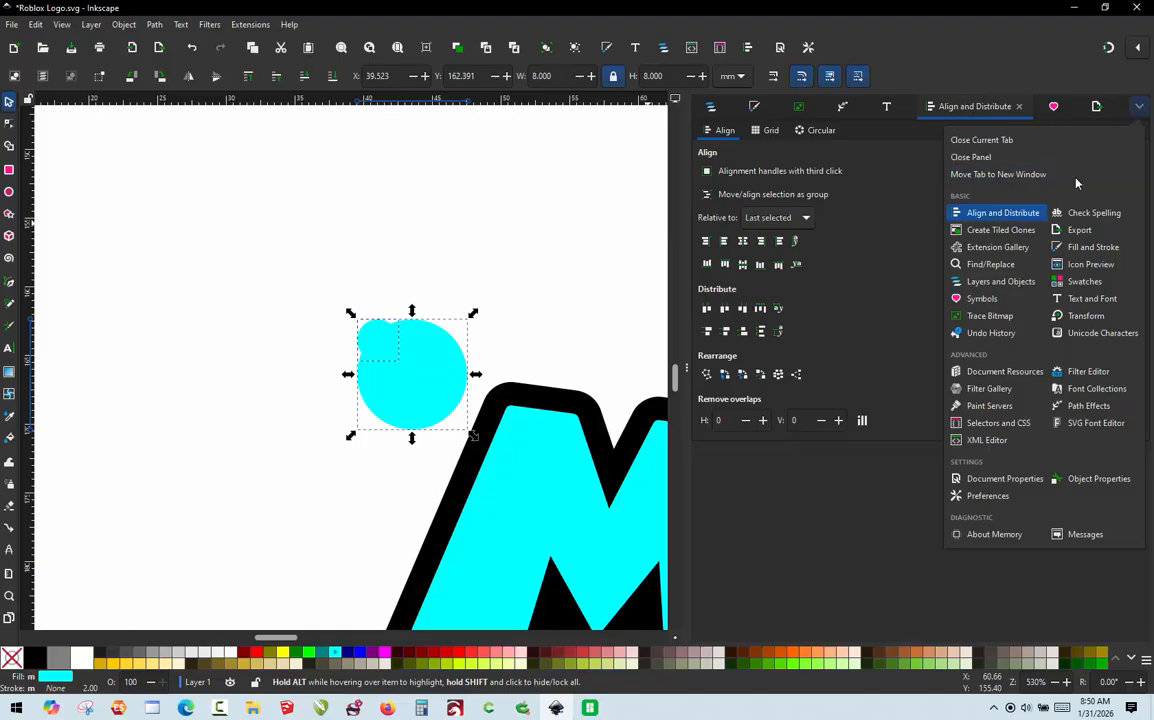
click(993, 214)
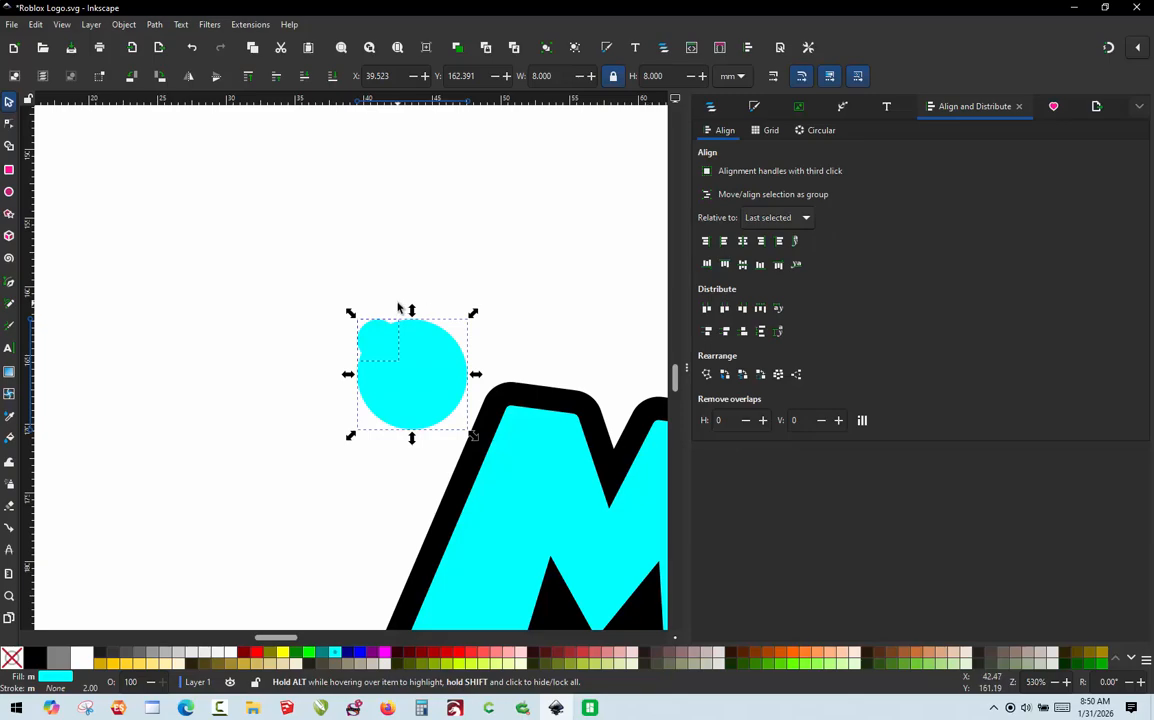
Step: Center the 8 mm and 3 mm circles on each other both horizontally and vertically
click(310, 296)
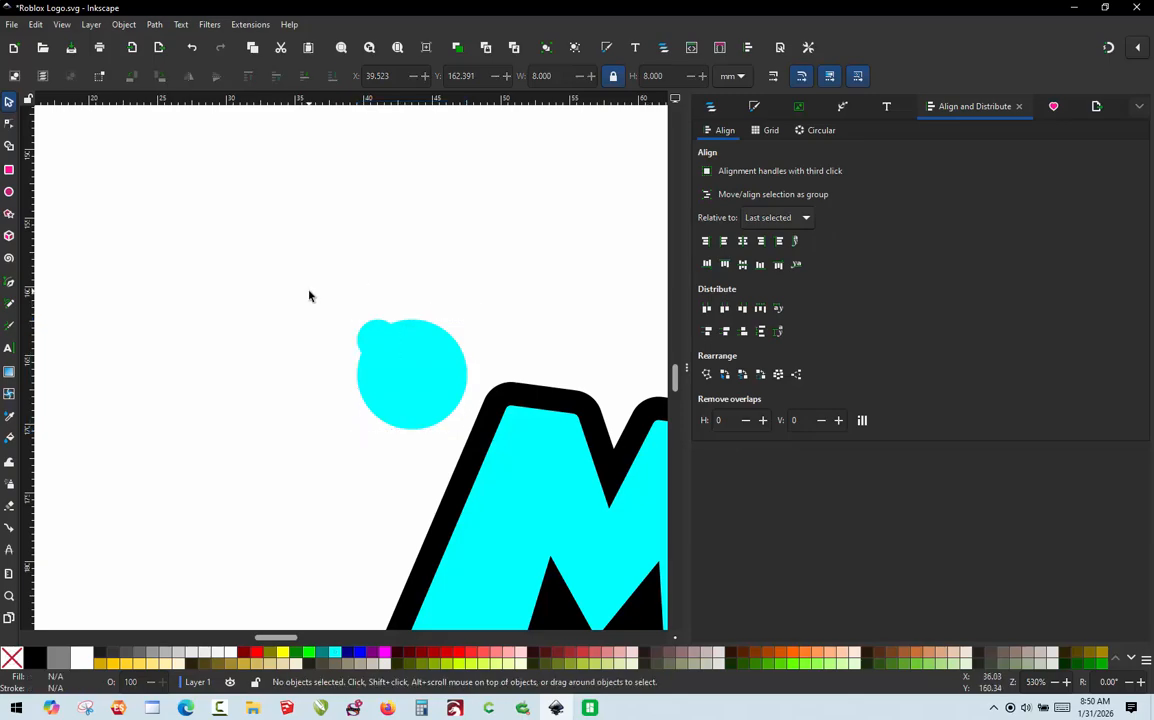
drag(302, 301, 466, 450)
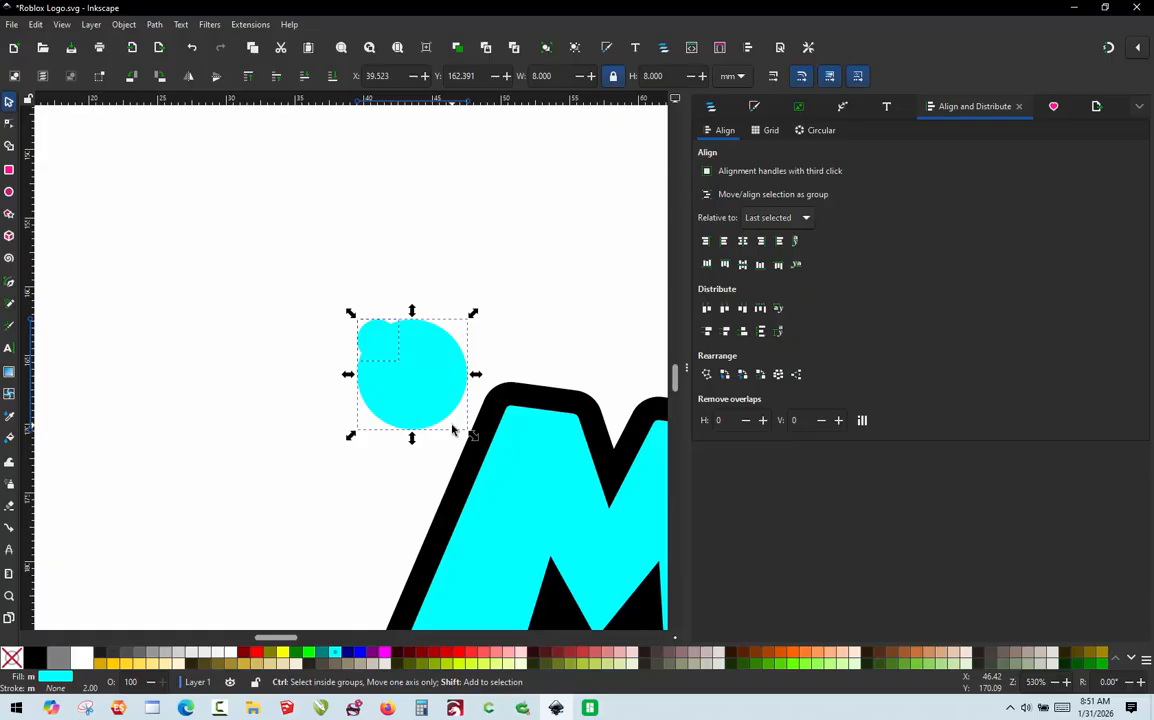
click(316, 291)
drag(316, 291, 479, 461)
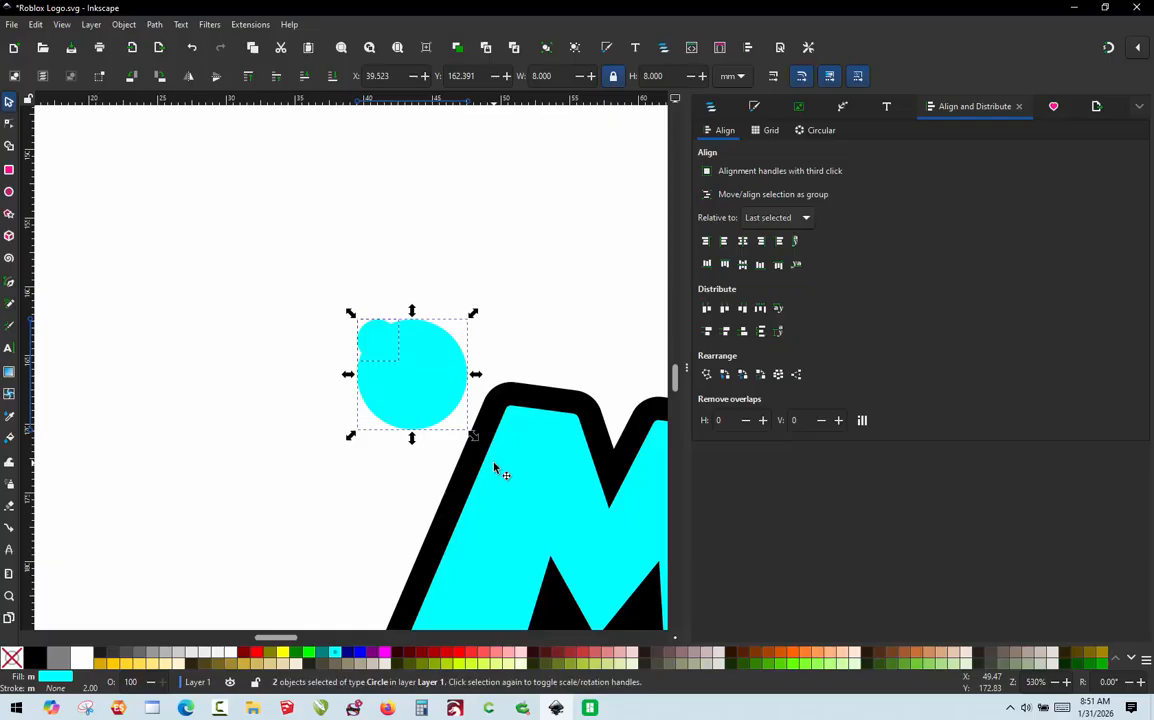
scroll(494, 468, right, 2)
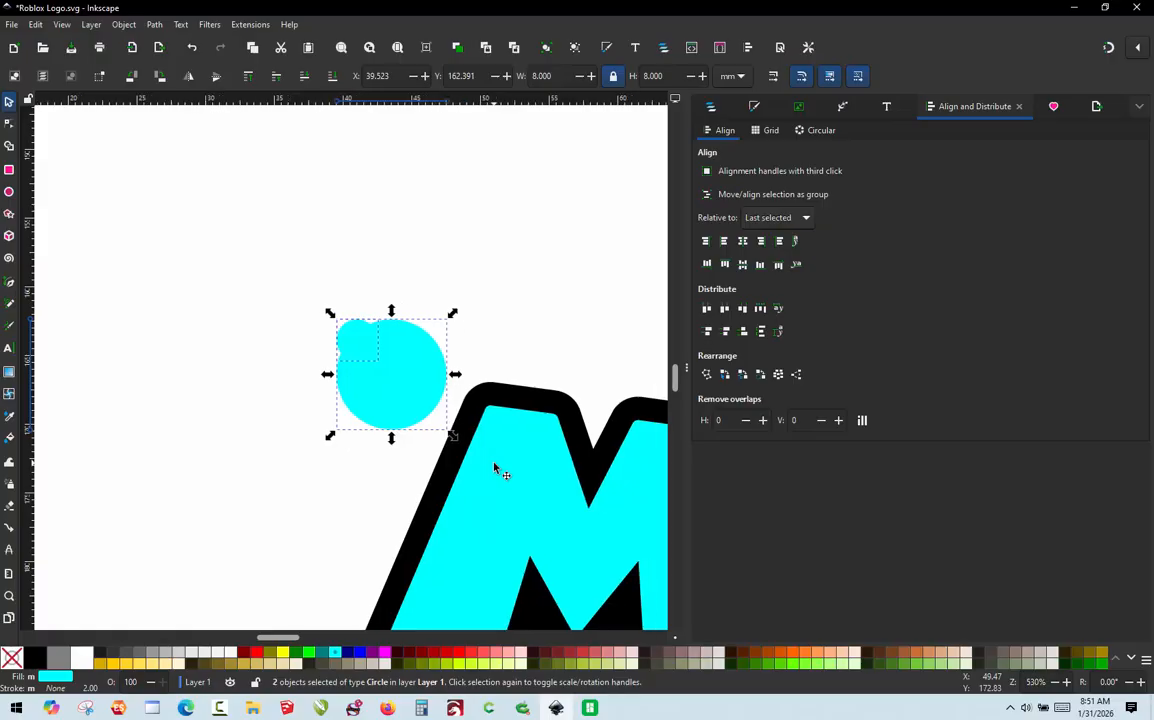
click(288, 292)
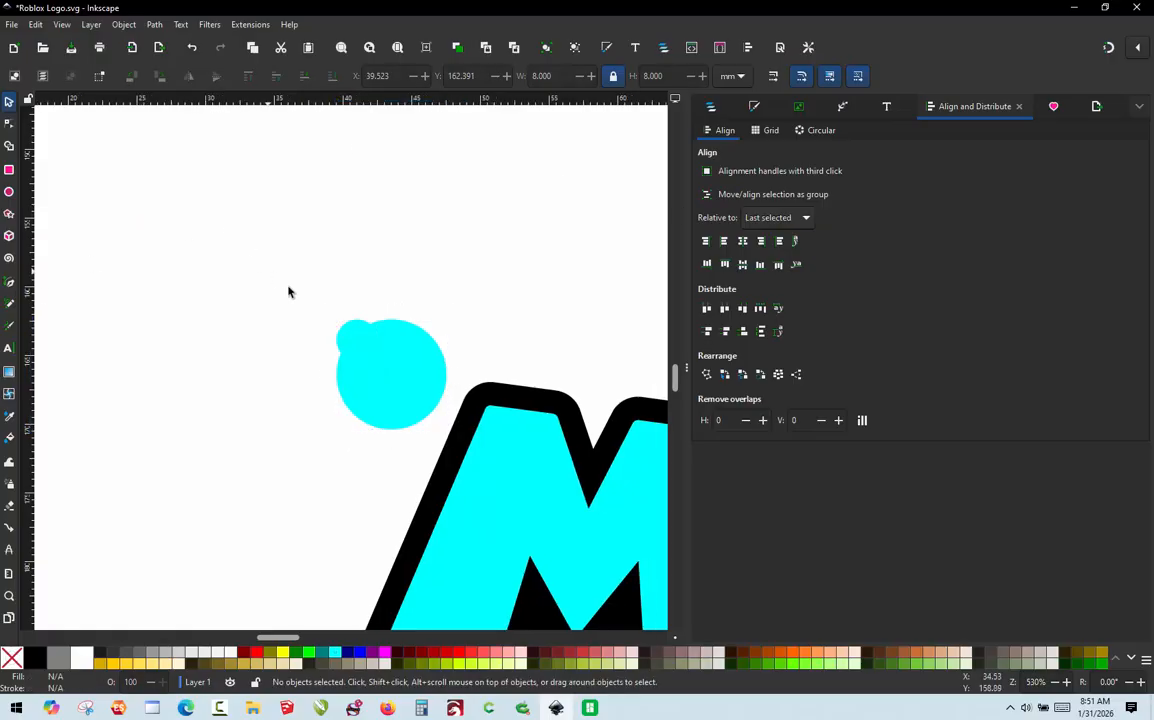
drag(288, 292, 474, 458)
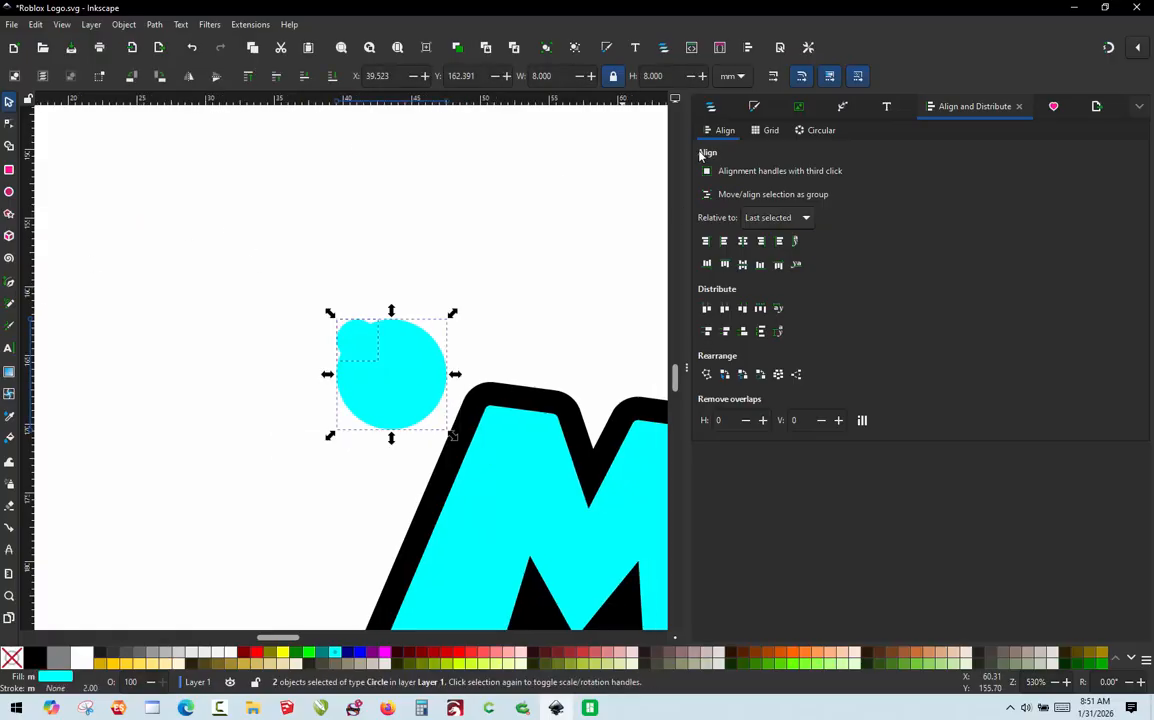
click(743, 241)
click(744, 266)
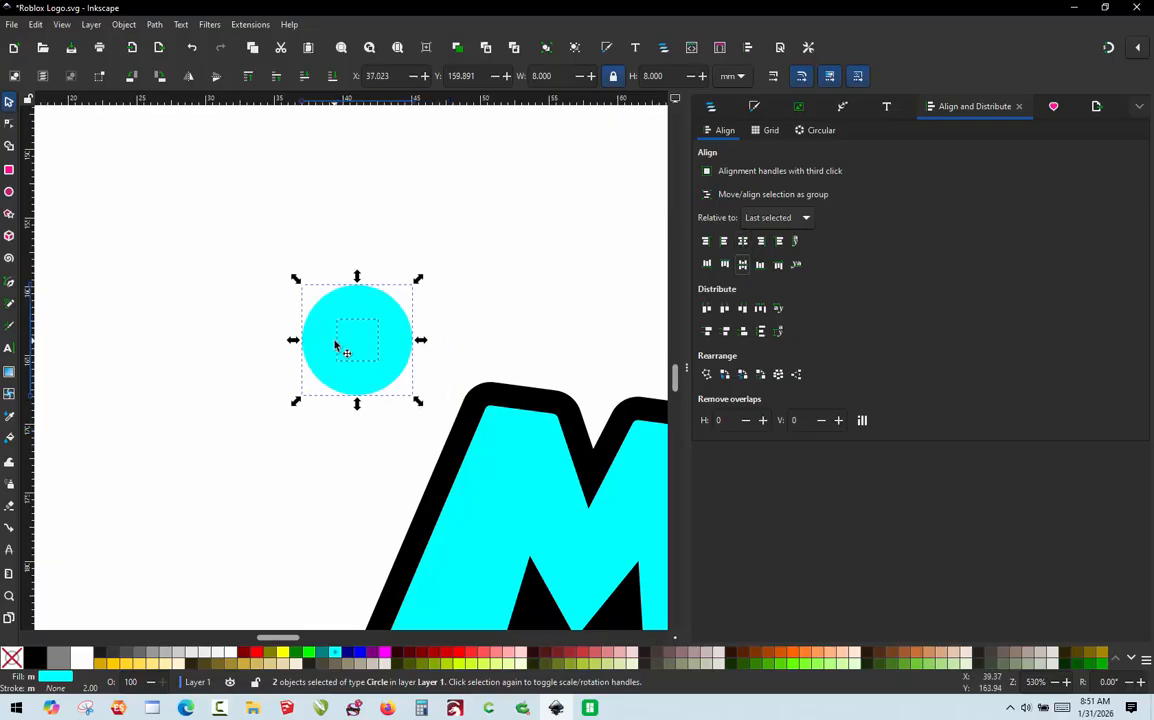
Step: Try to unite the two concentric circles with Union
click(155, 25)
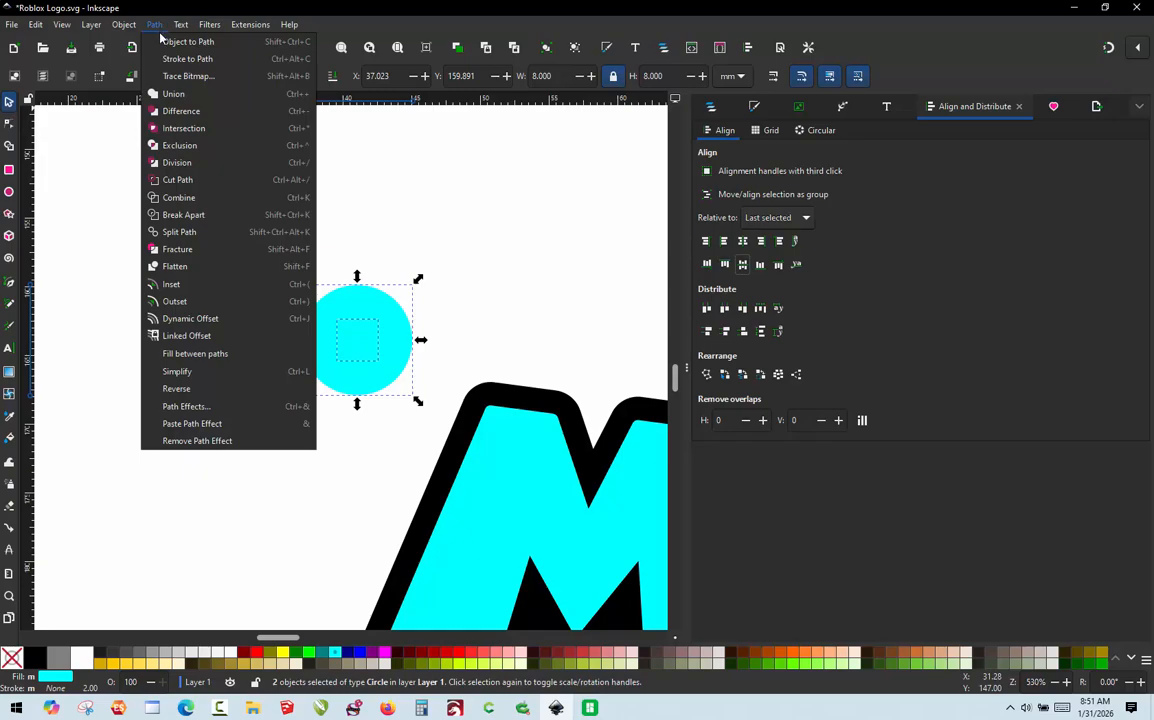
click(175, 94)
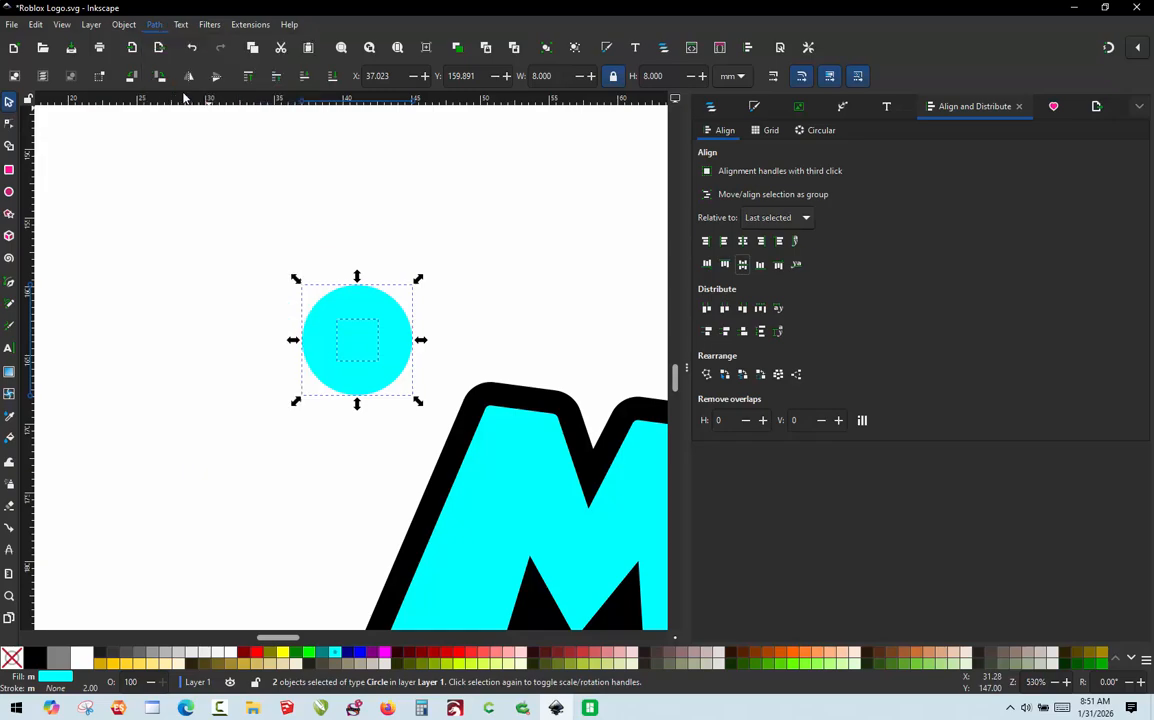
click(251, 251)
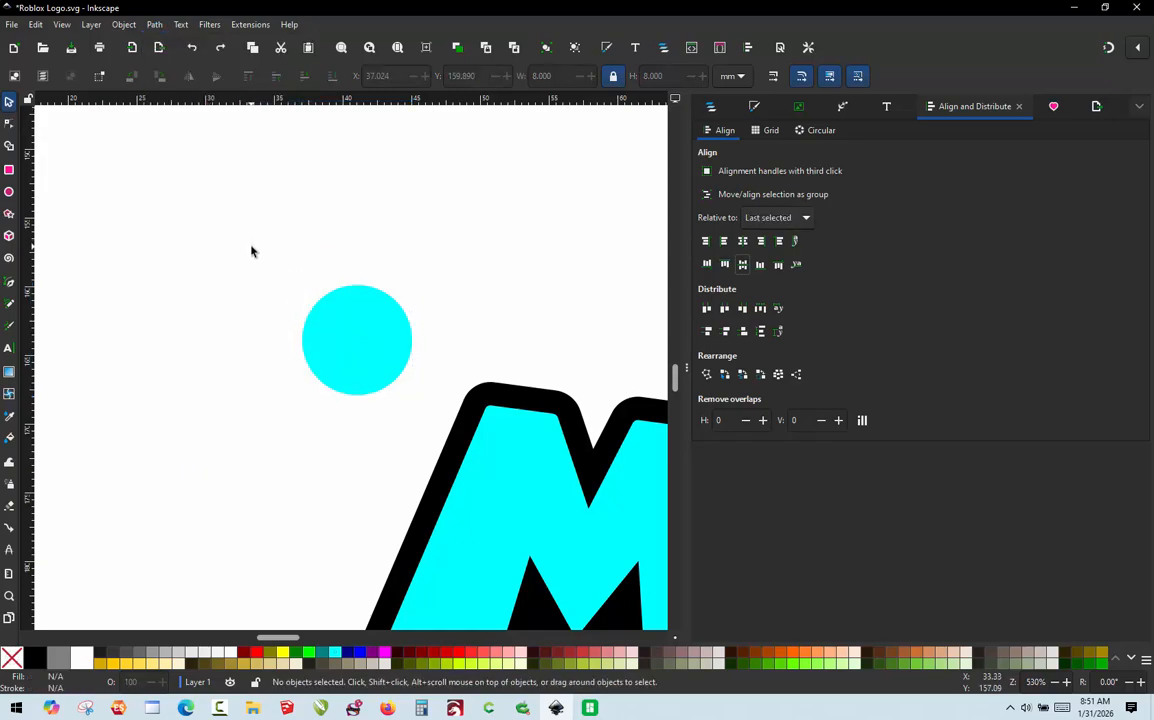
Step: Cut the 3 mm circle out of the 8 mm circle to form a ring
drag(276, 258, 456, 468)
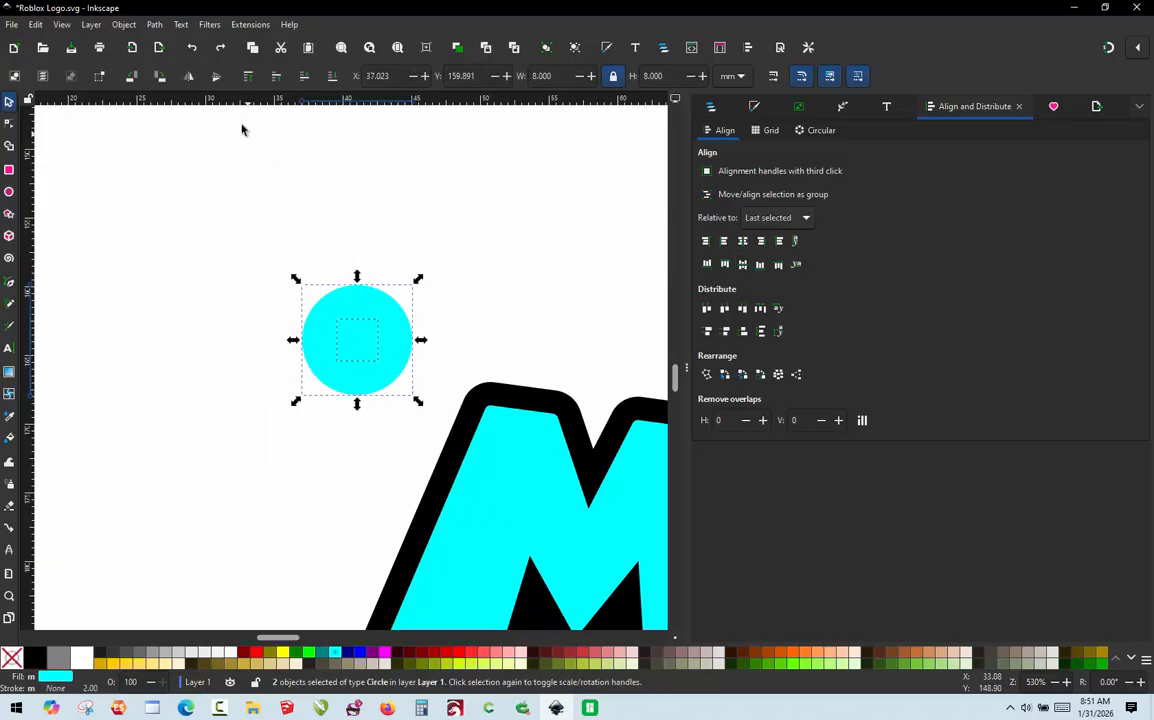
click(155, 24)
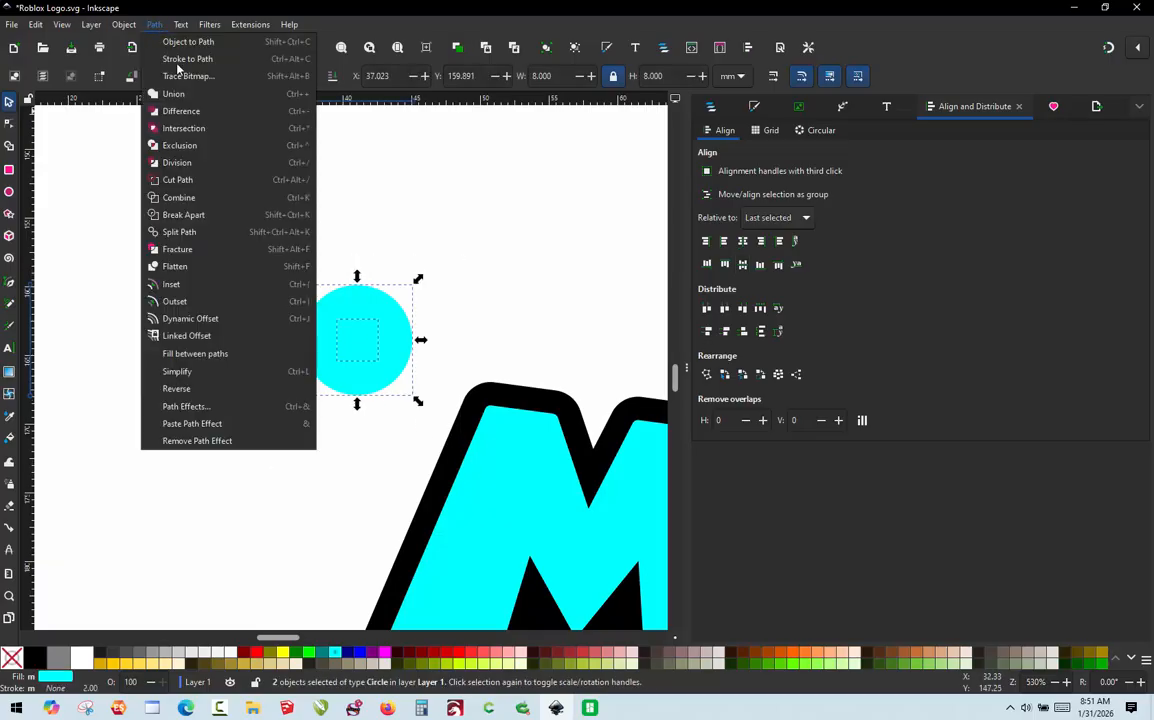
click(180, 178)
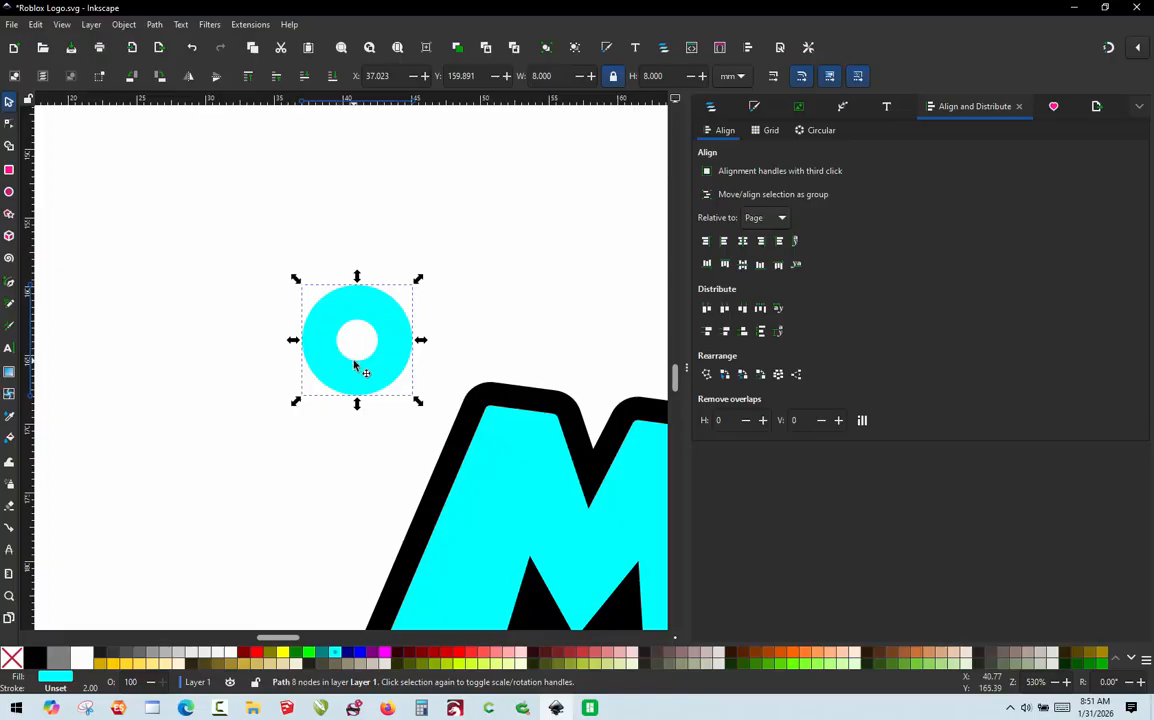
Step: Place the ring over the upper-left corner of the M and unite it with the black backing
drag(376, 308, 466, 392)
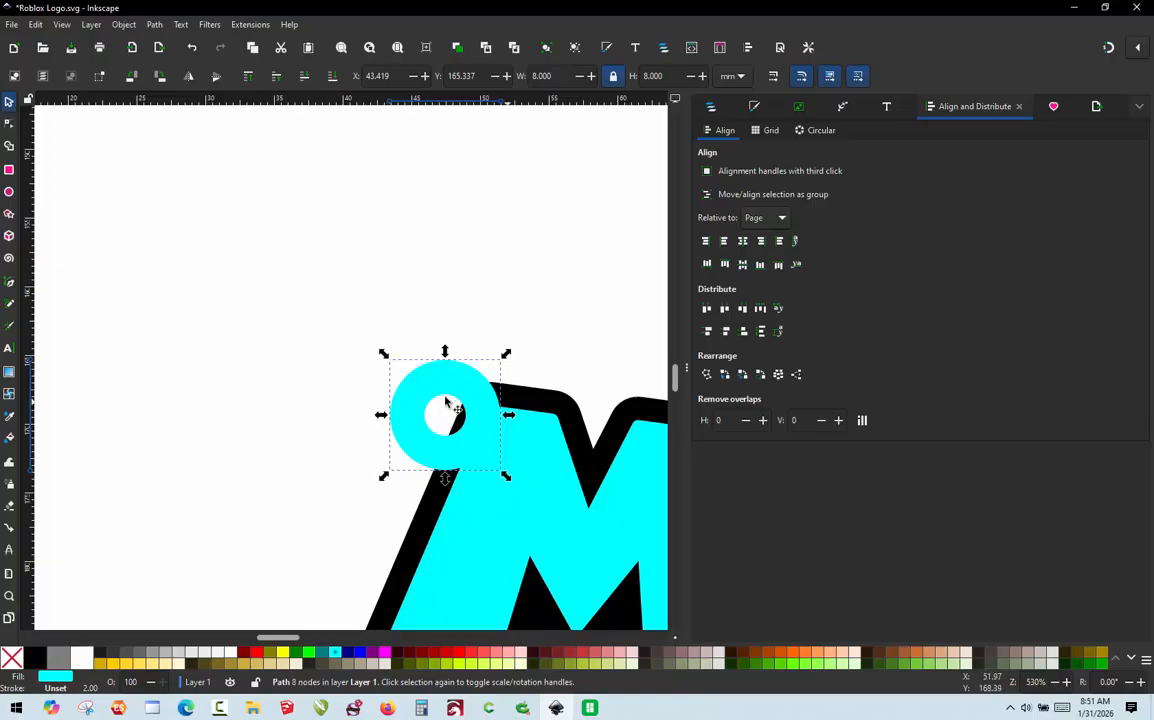
key(shift)
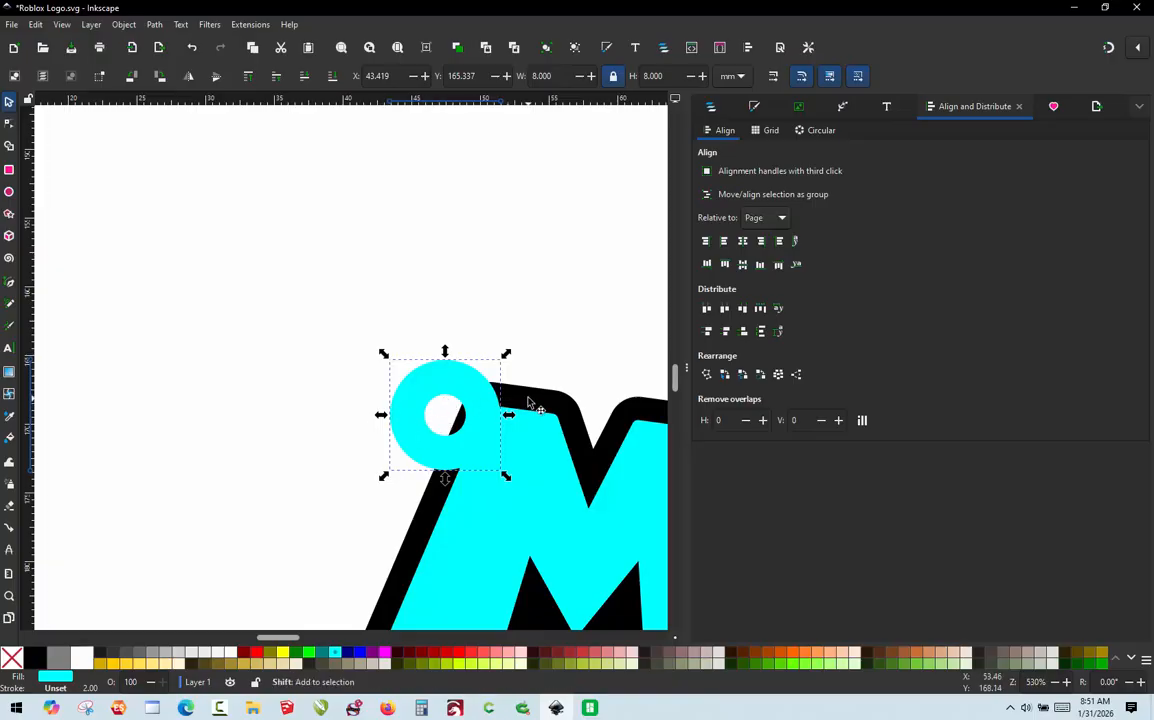
shift+click(530, 402)
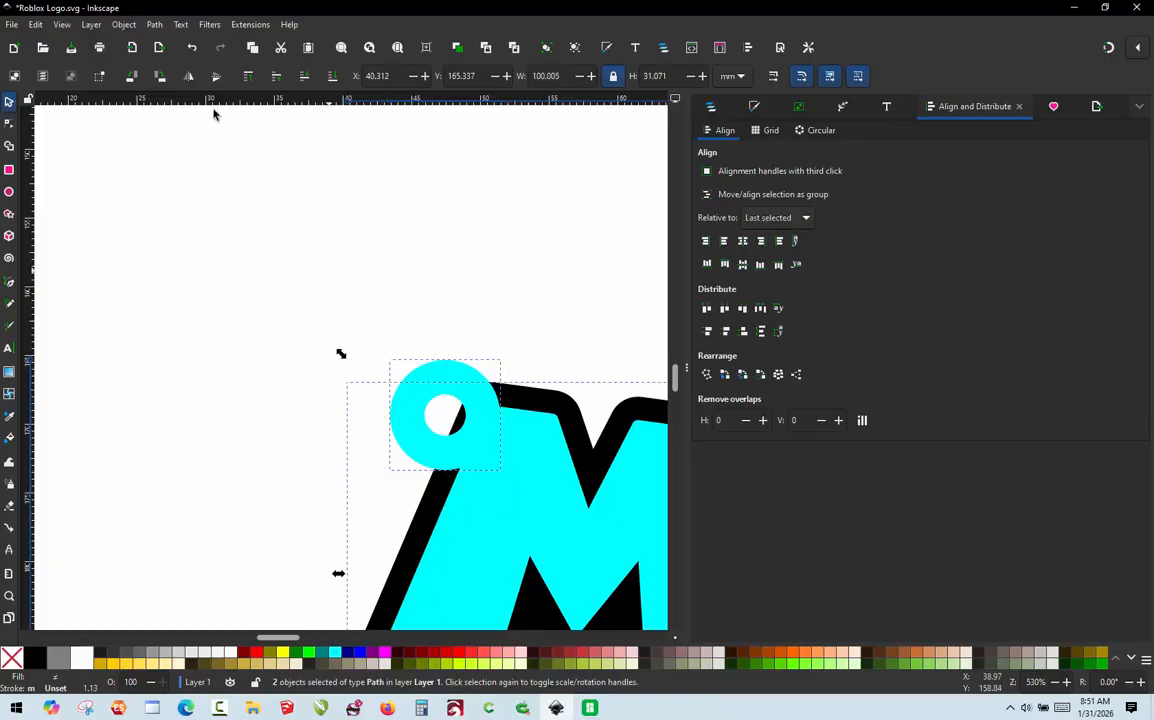
click(152, 24)
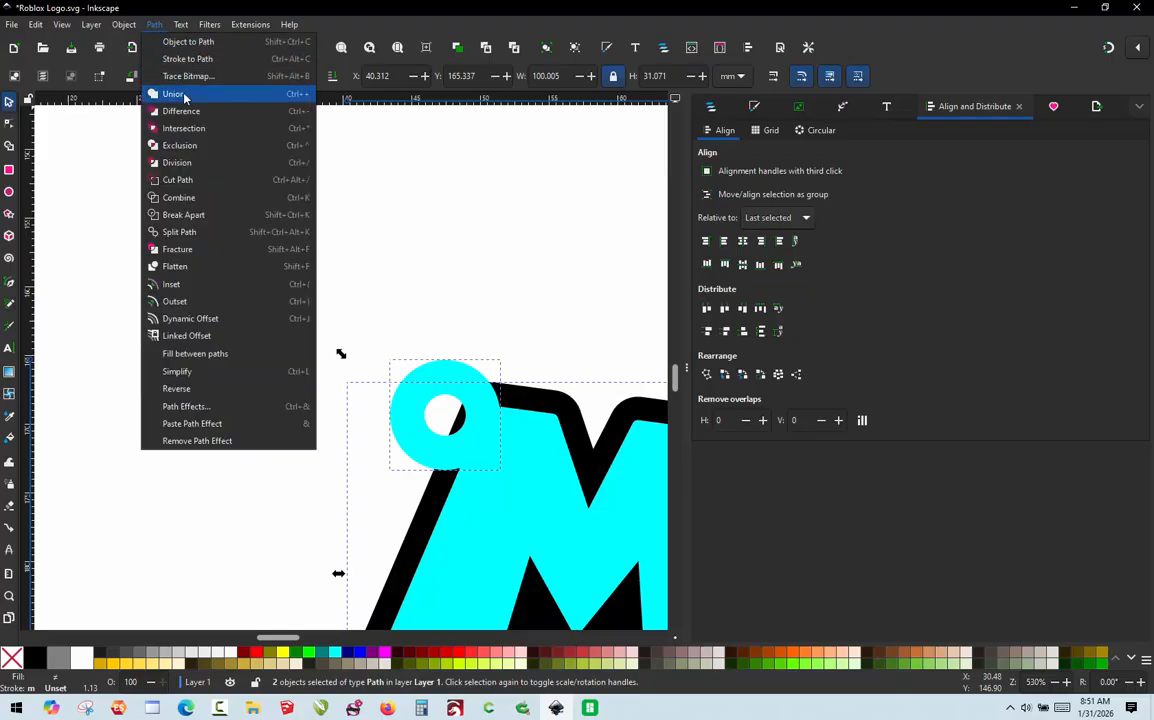
click(172, 94)
click(268, 290)
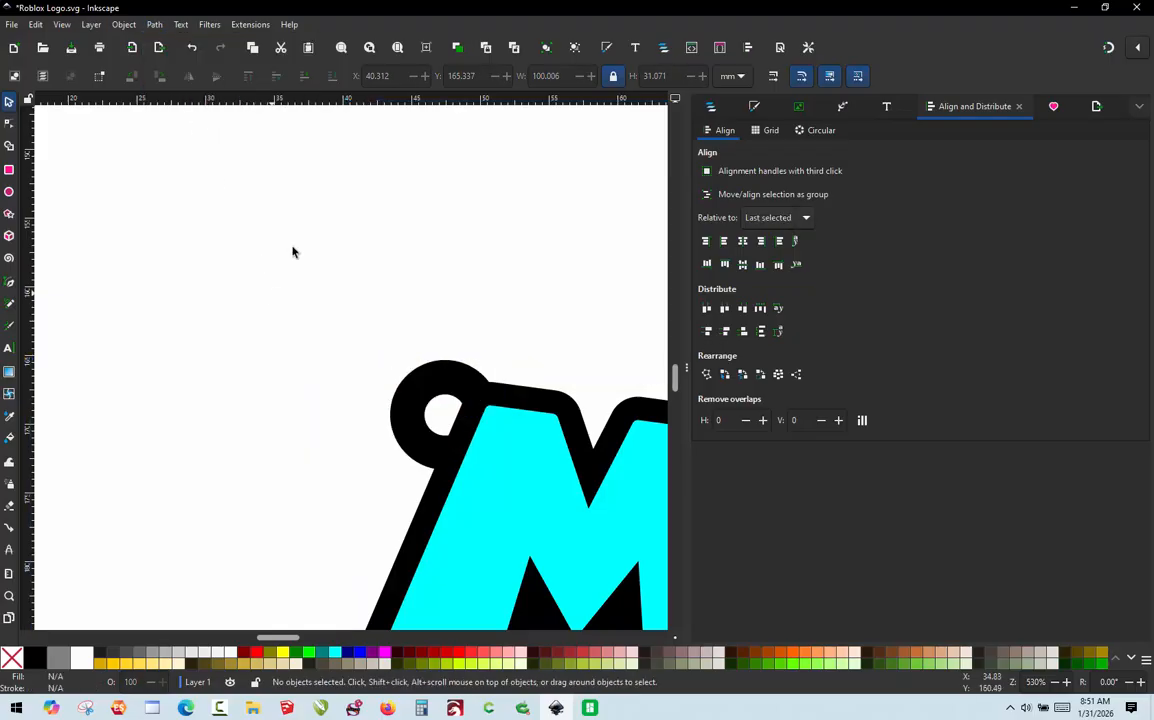
Step: Select both layers of the MARIO keychain and open the export settings for the selection
scroll(291, 250, down, 4)
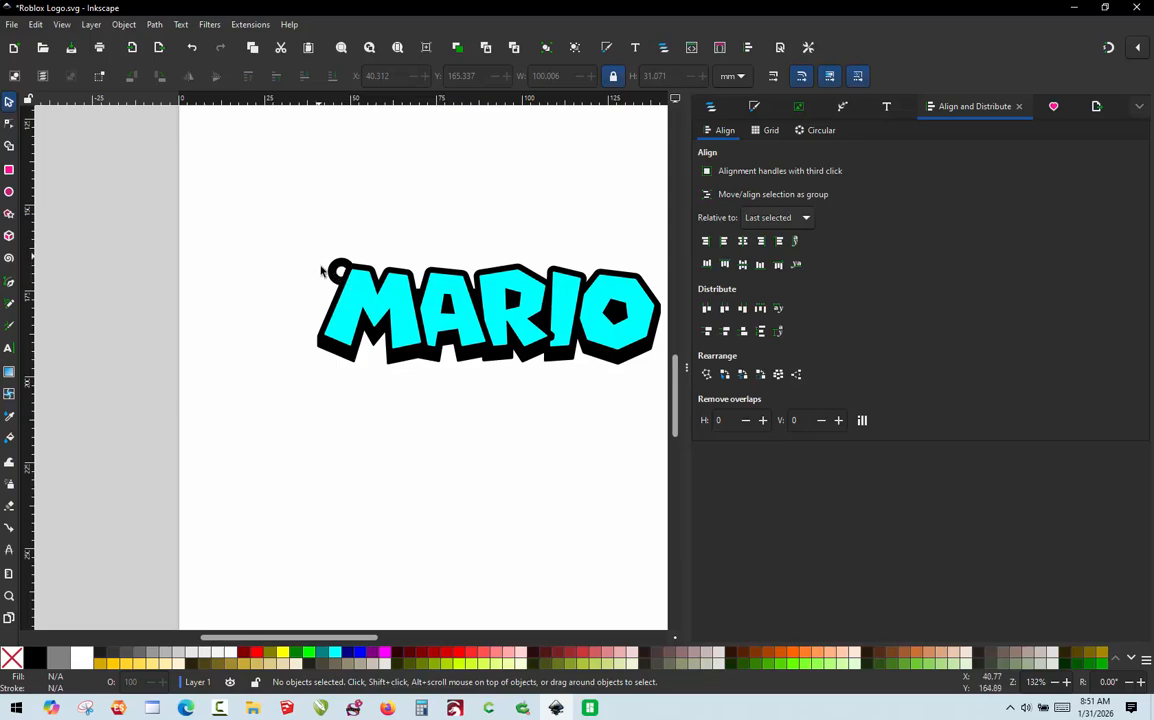
scroll(265, 394, down, 1)
scroll(378, 331, up, 2)
scroll(378, 331, down, 1)
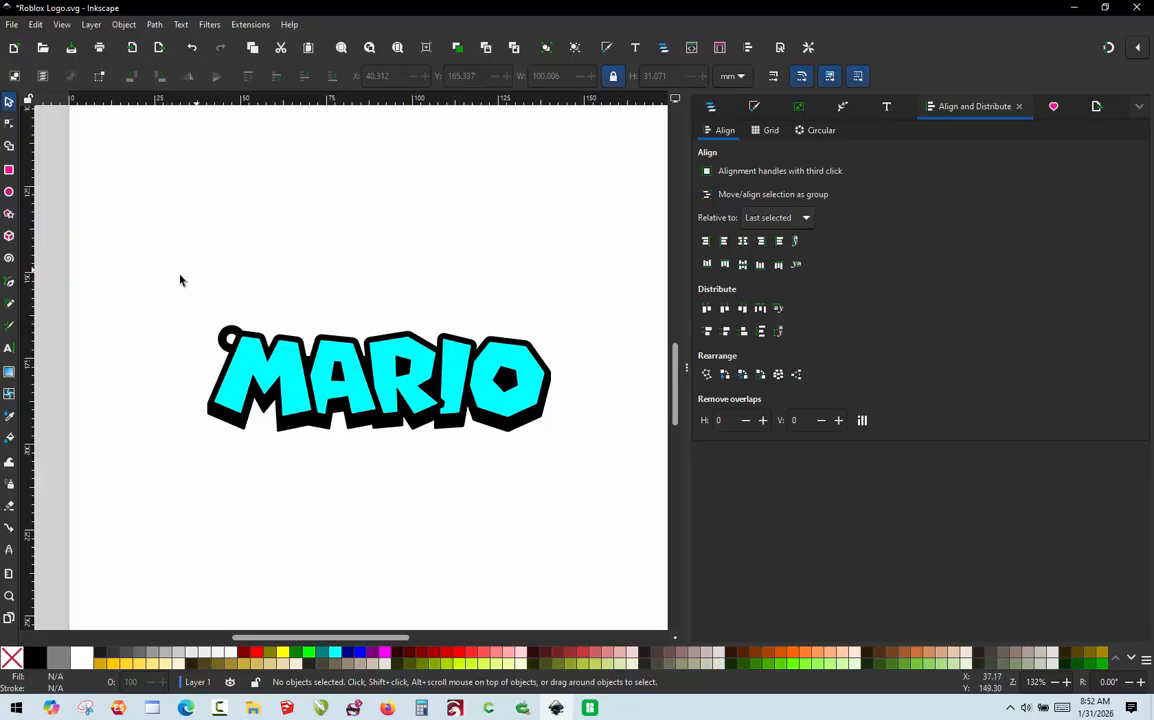
drag(173, 273, 588, 502)
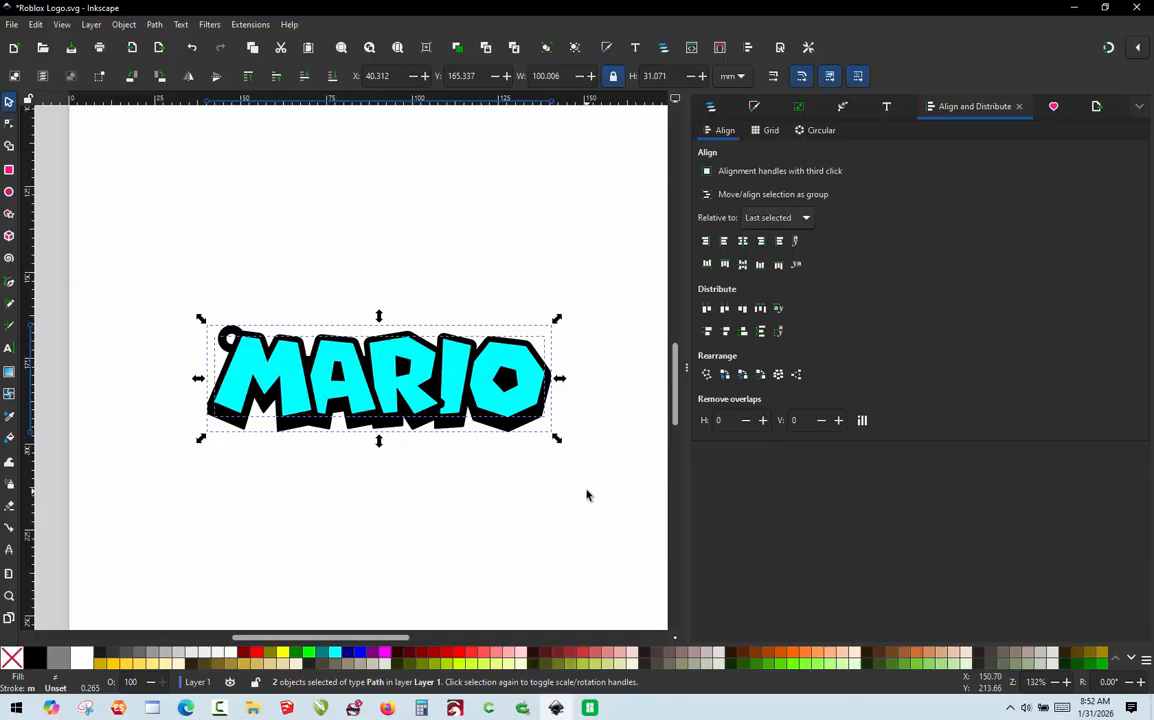
click(12, 25)
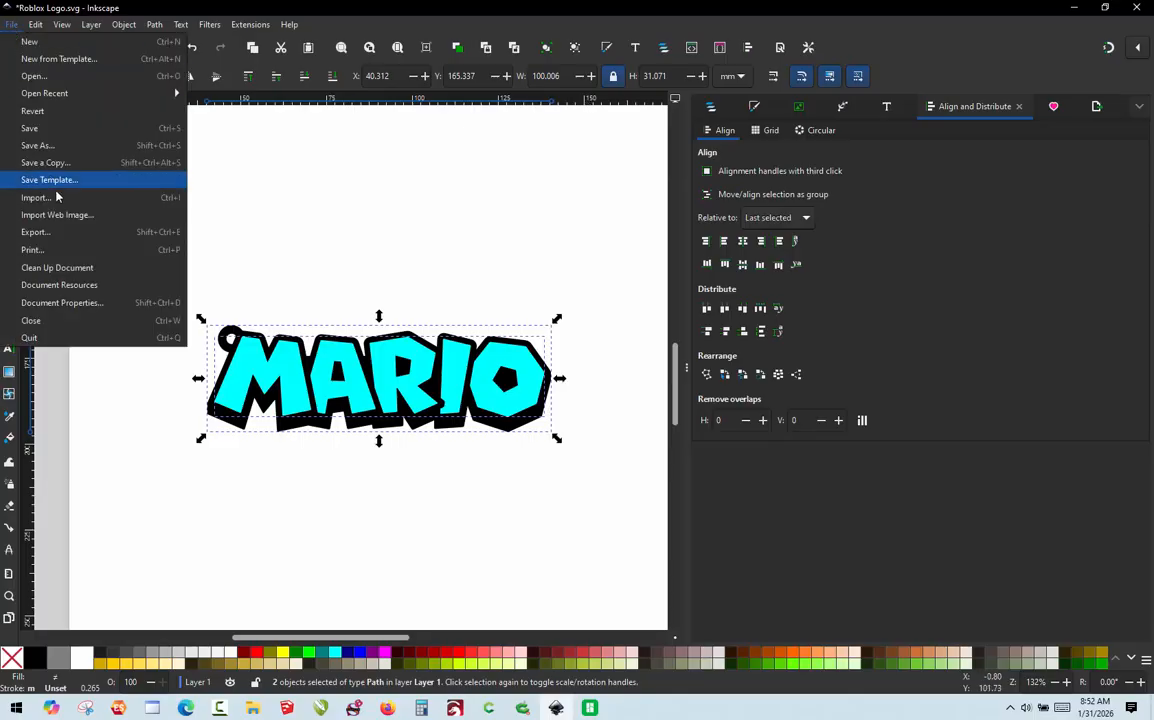
click(57, 232)
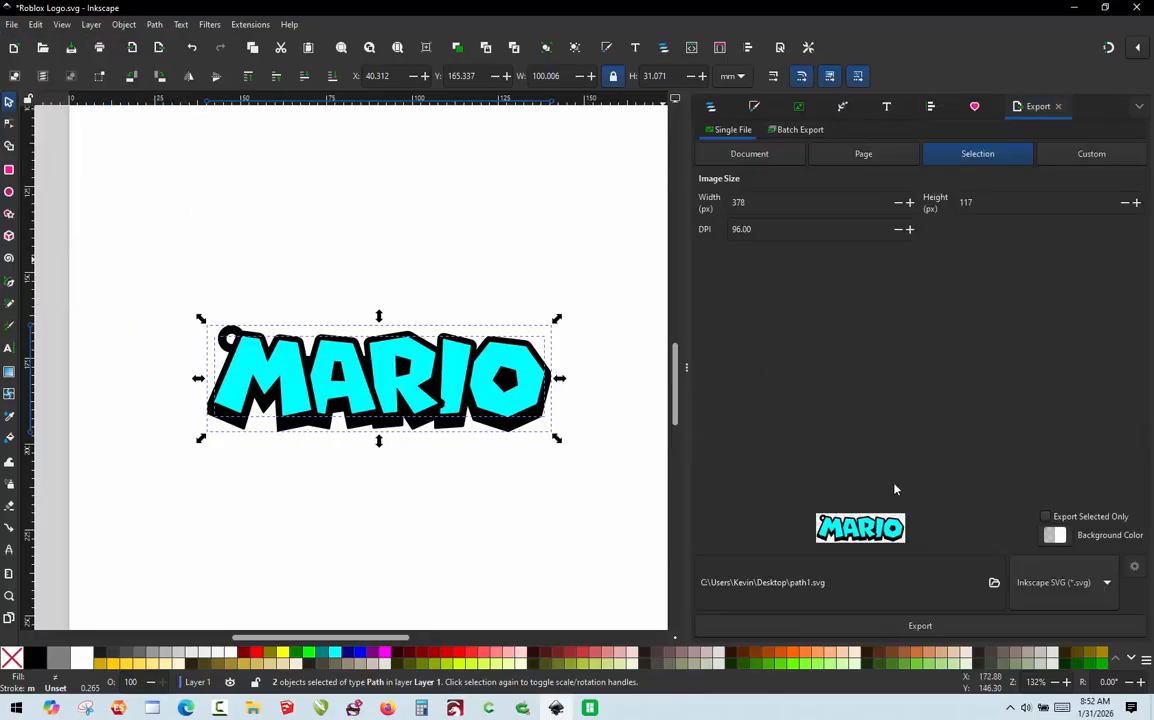
Step: Export the selected keychain to the Desktop as "Mario Keychain.svg", replacing the existing file
click(994, 584)
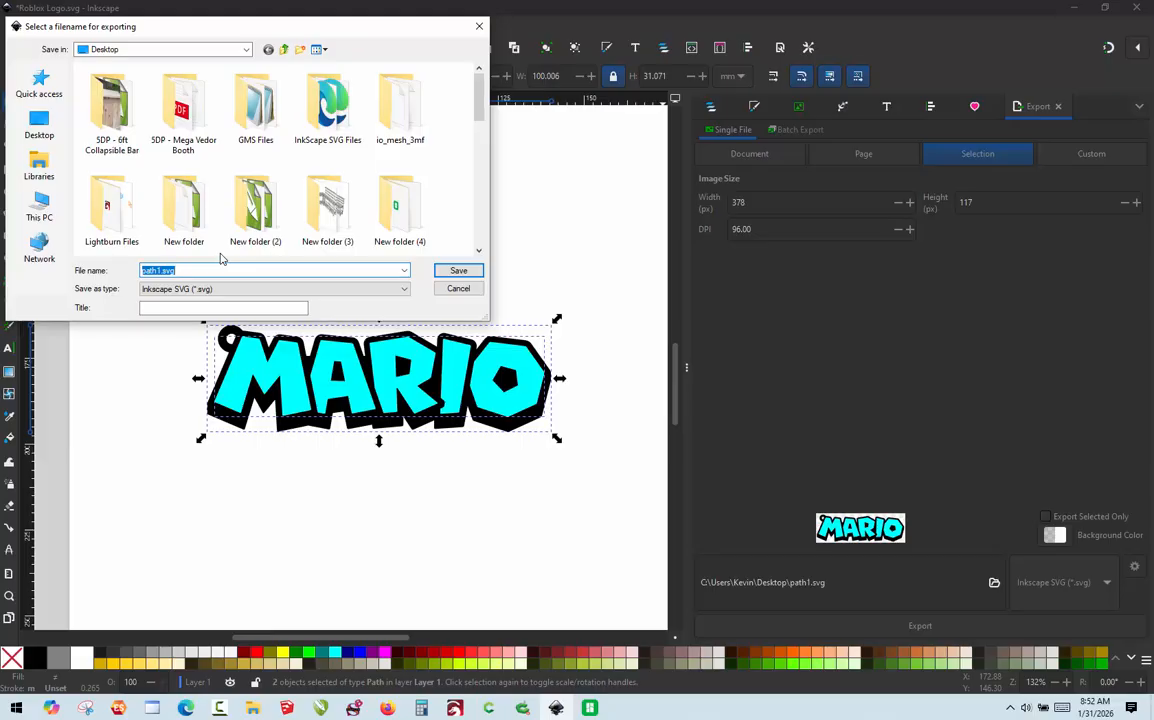
text(Mario Key)
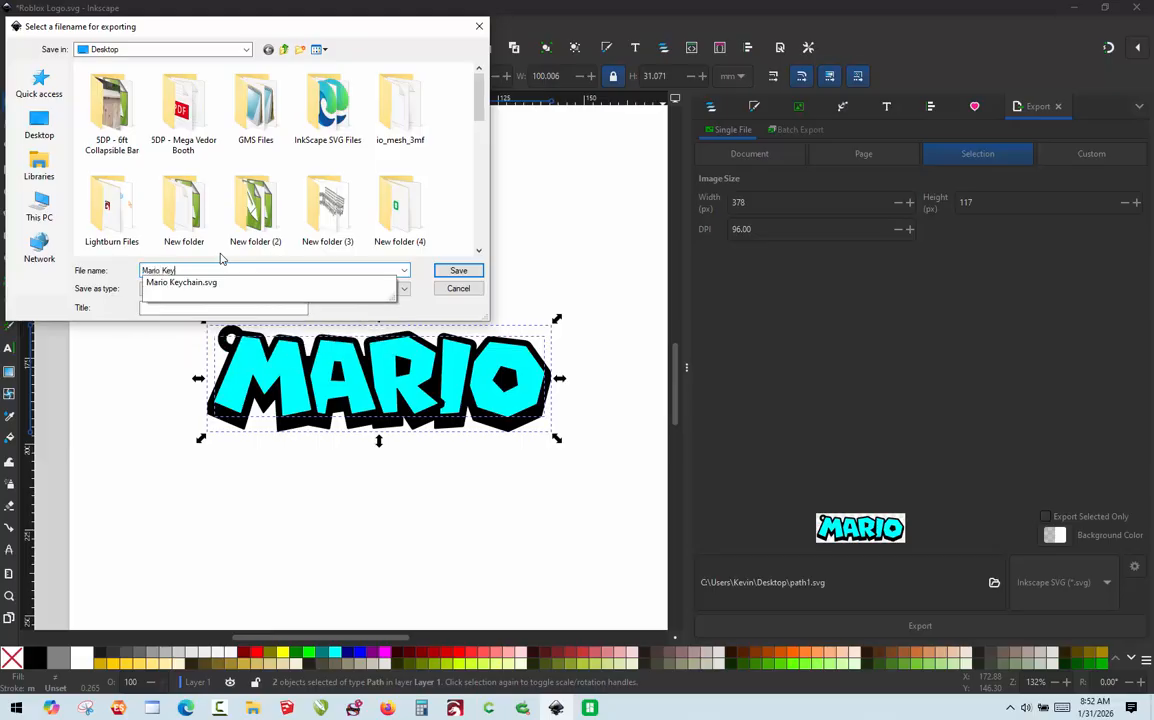
text(chain)
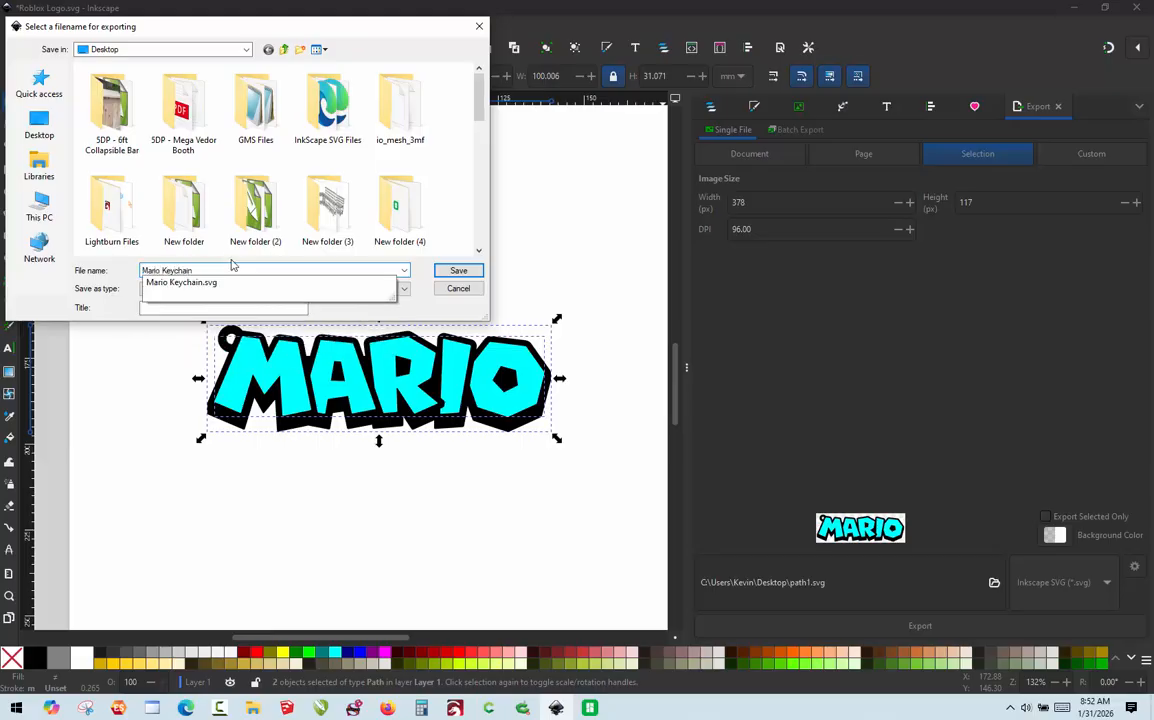
click(183, 283)
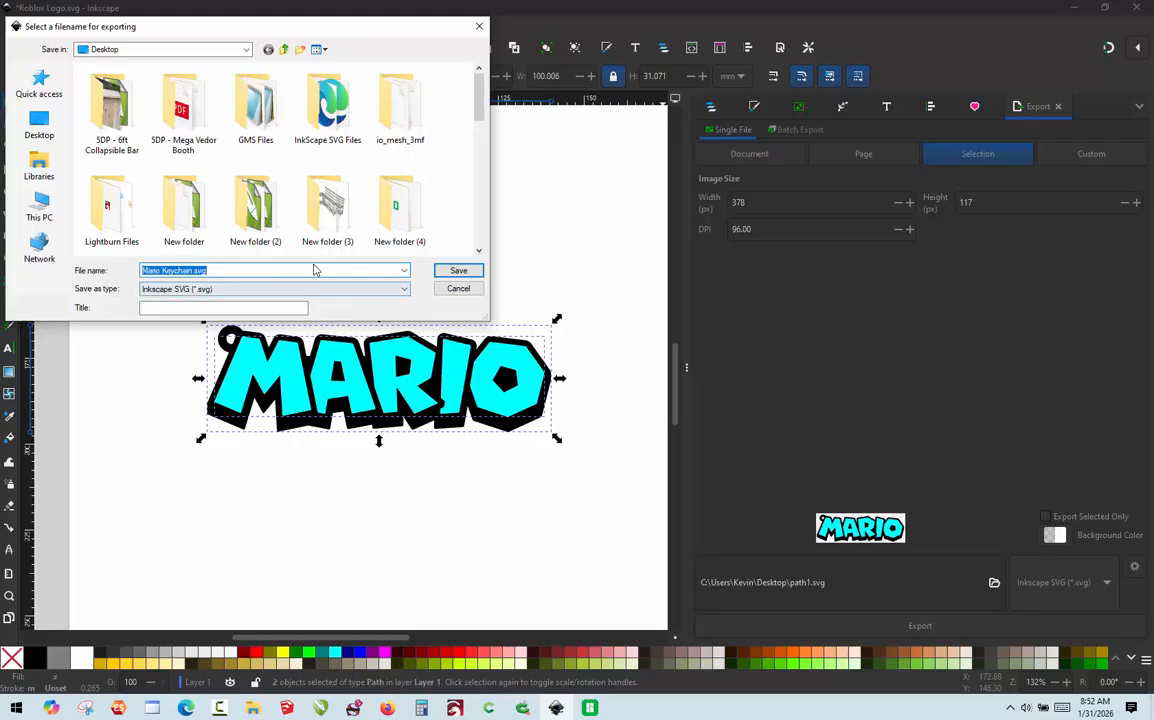
click(450, 270)
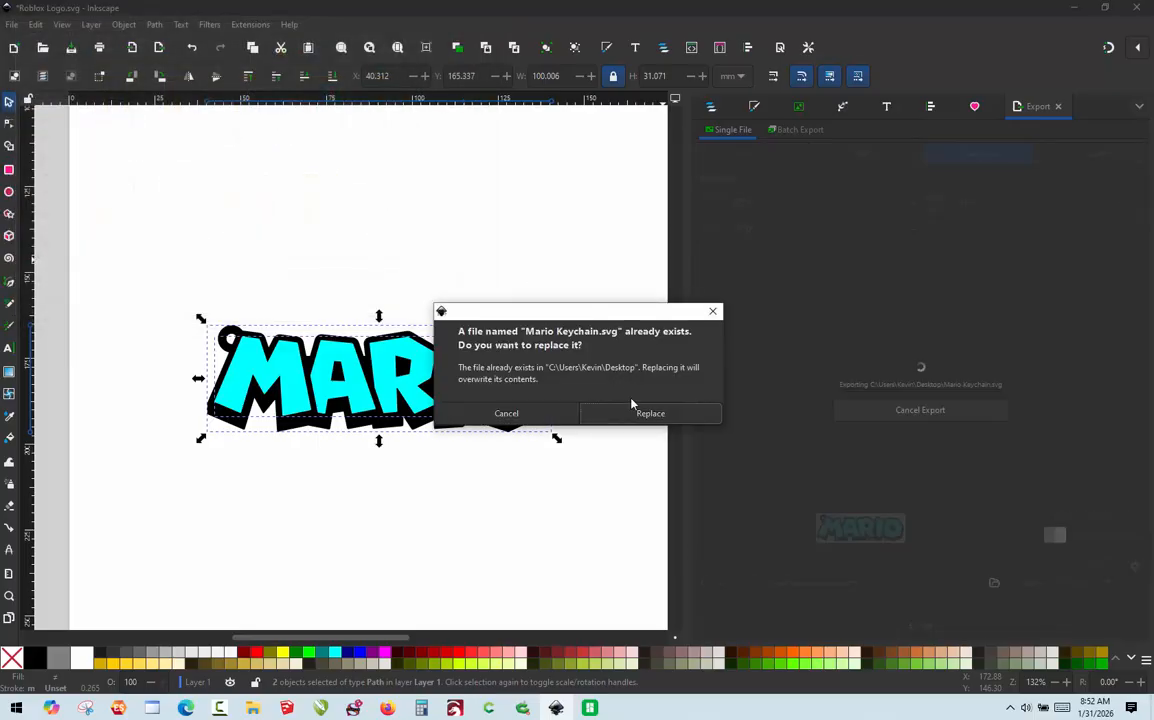
click(646, 414)
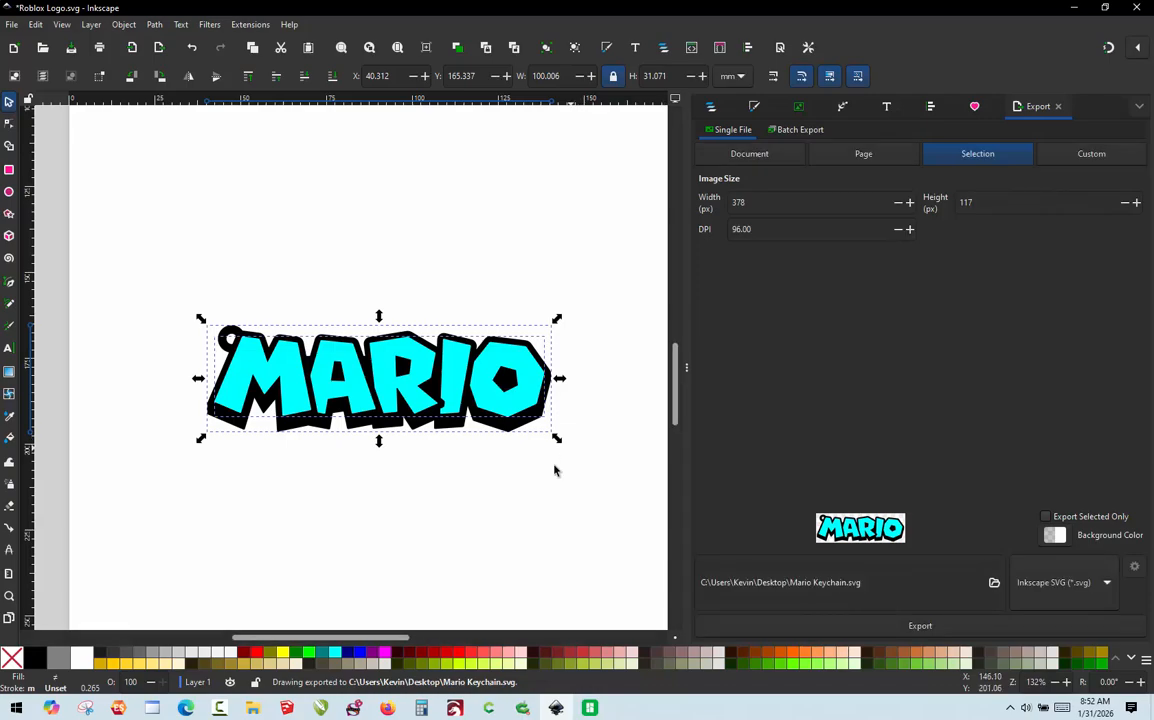
click(506, 497)
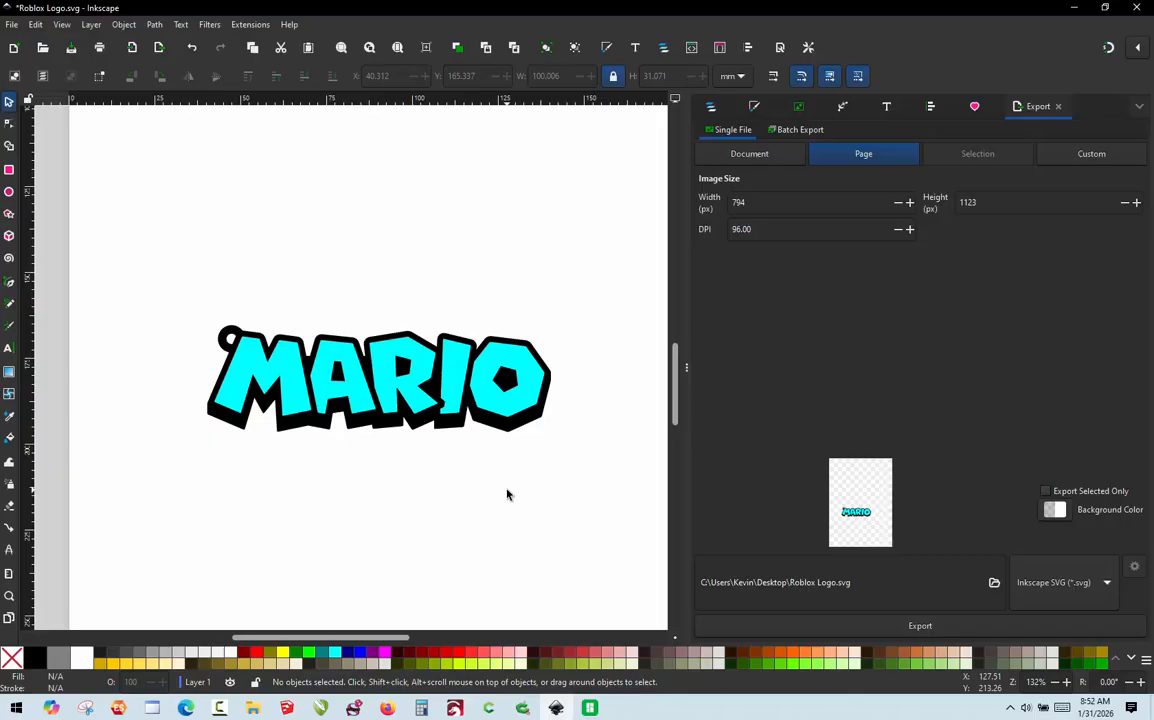
Step: Switch to Bambu Studio and import "Mario Keychain.svg" from the Desktop onto the plate
click(589, 708)
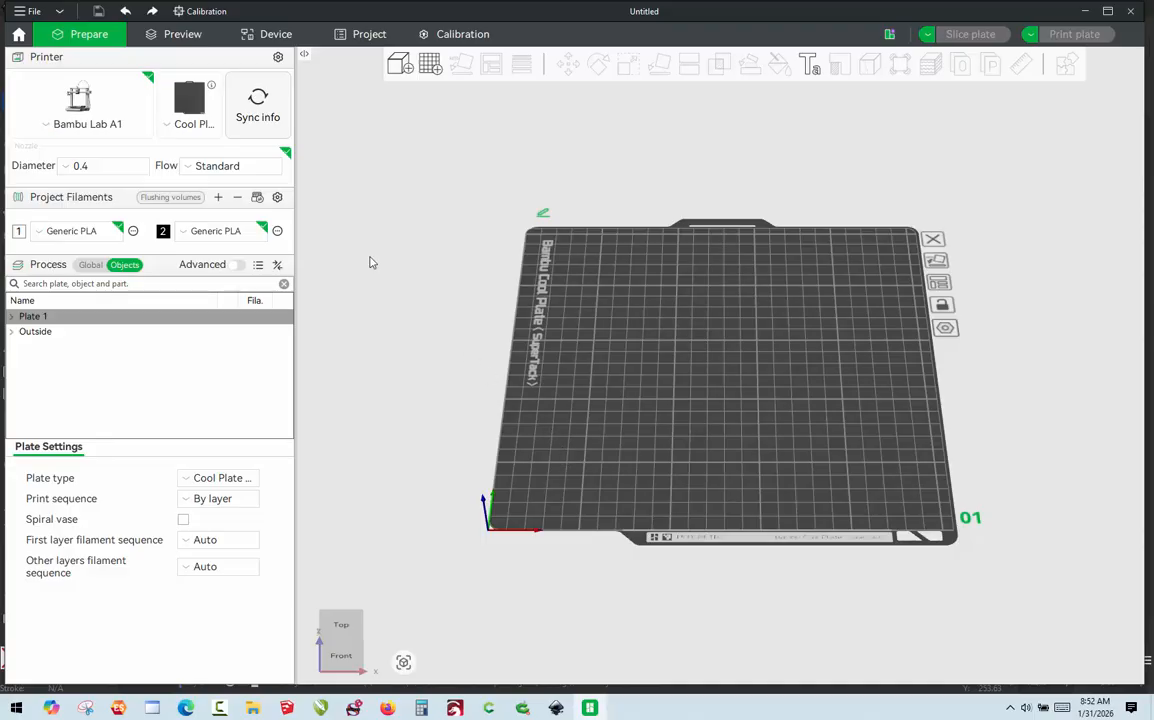
click(22, 14)
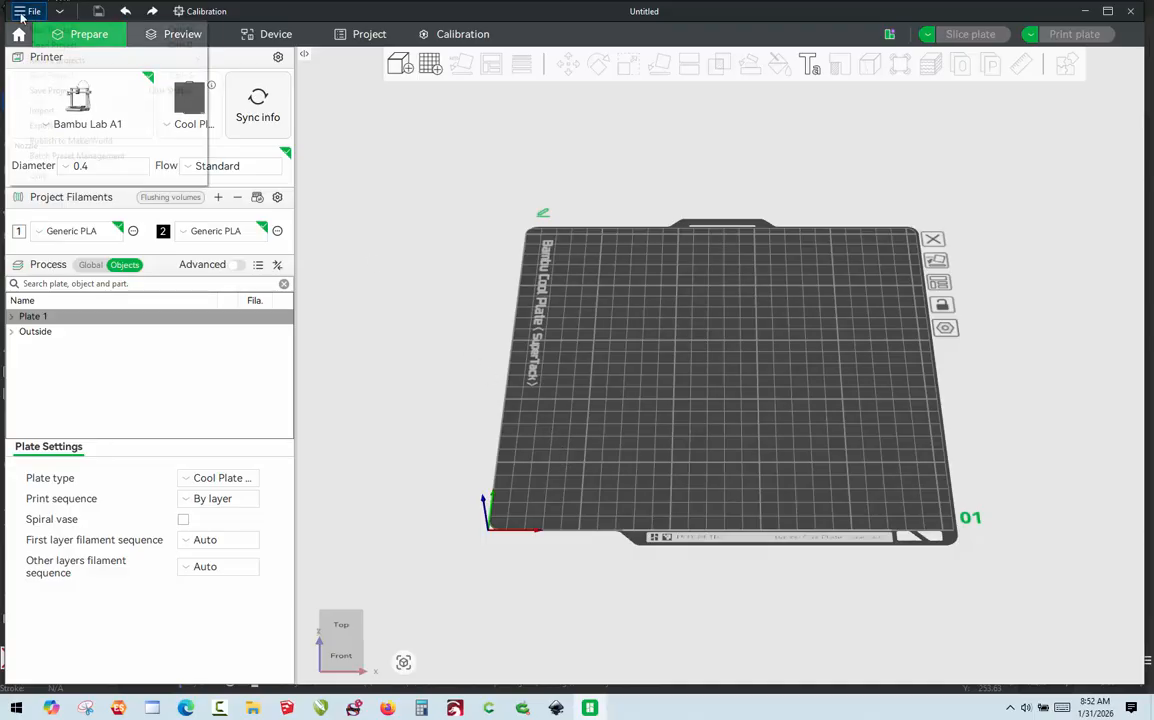
mouse_move(45, 111)
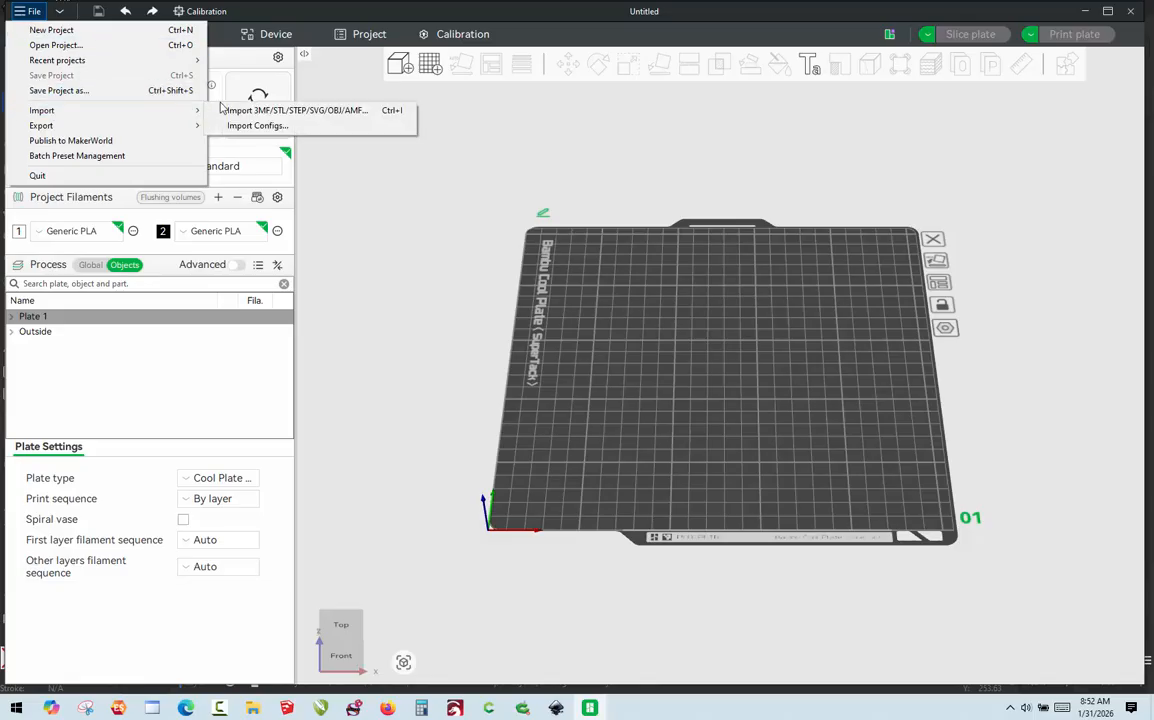
click(214, 110)
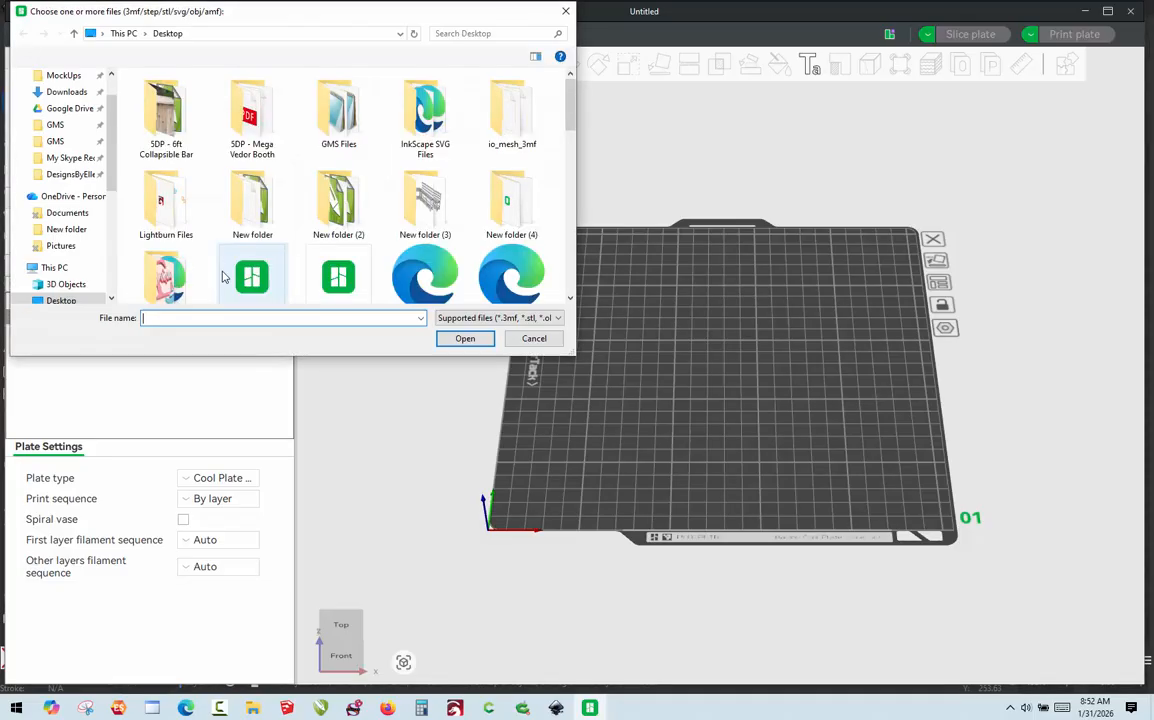
text(mar)
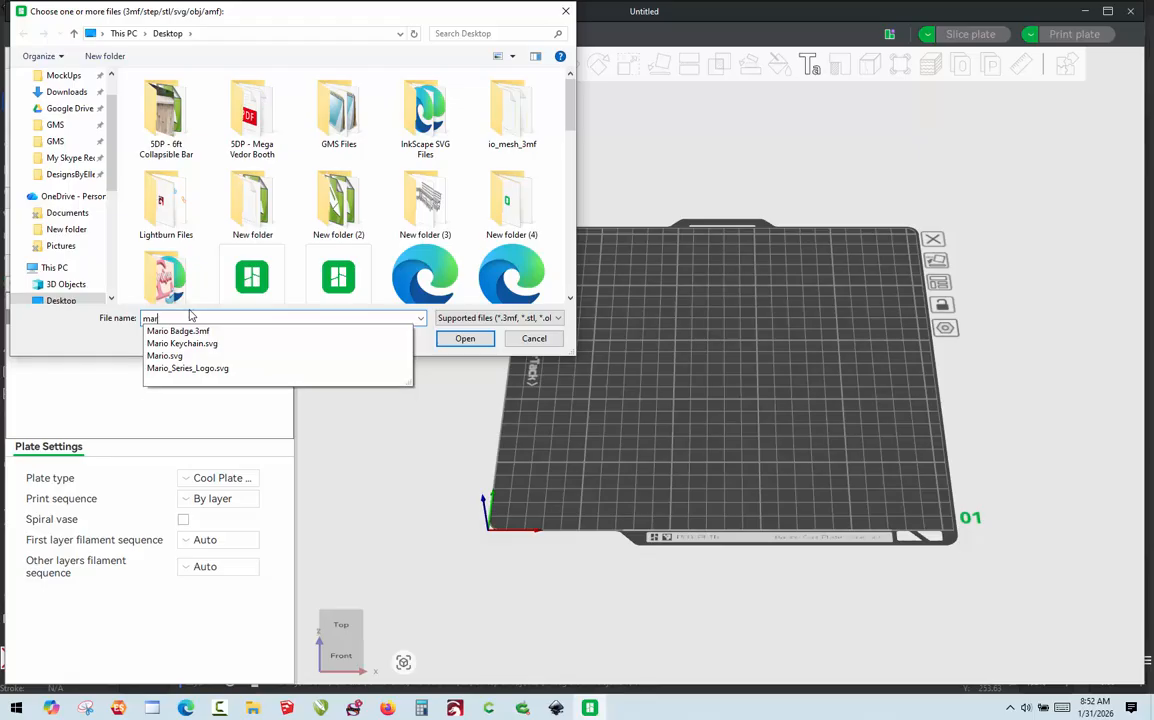
click(182, 344)
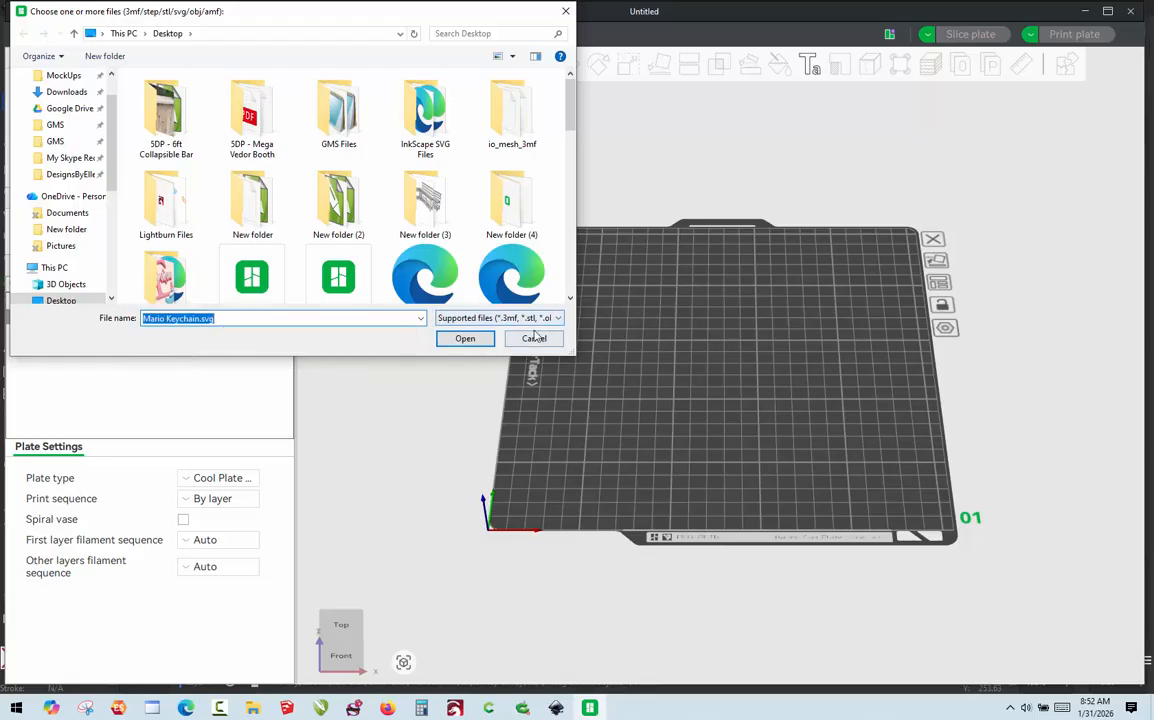
click(465, 338)
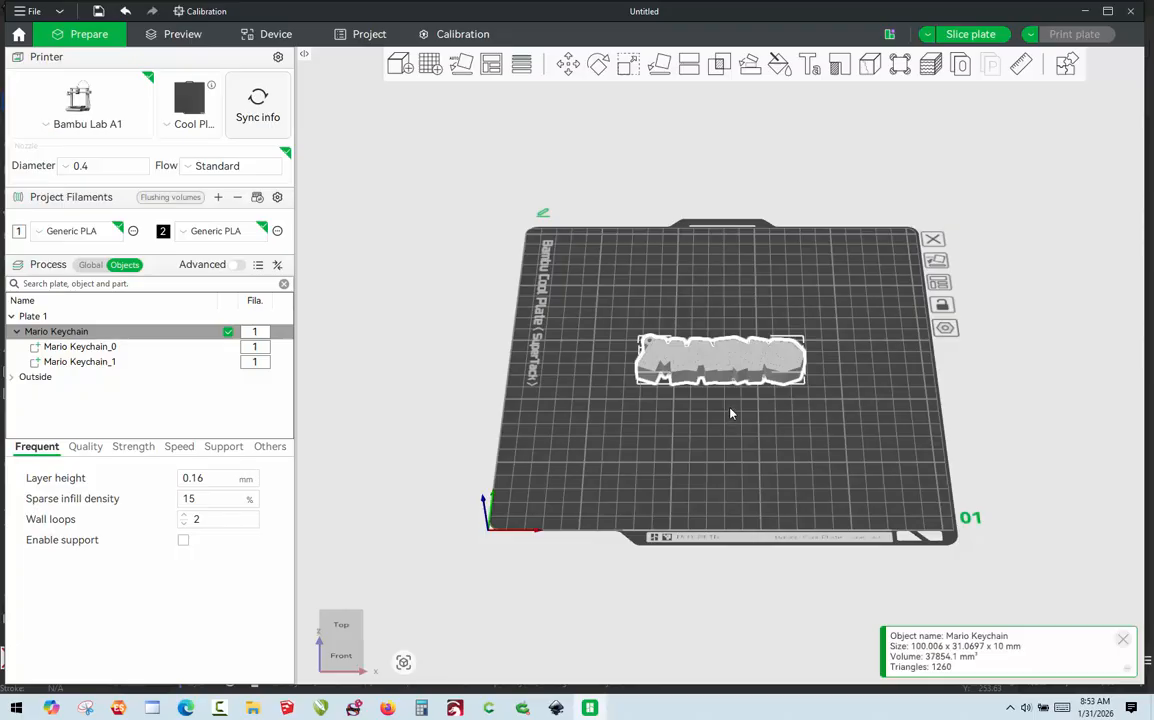
Step: Scale the whole Mario Keychain object to a Z size of 3 mm
mouse_move(732, 417)
mouse_down()
mouse_move(750, 425)
mouse_move(742, 430)
mouse_up()
scroll(759, 350, up, 4)
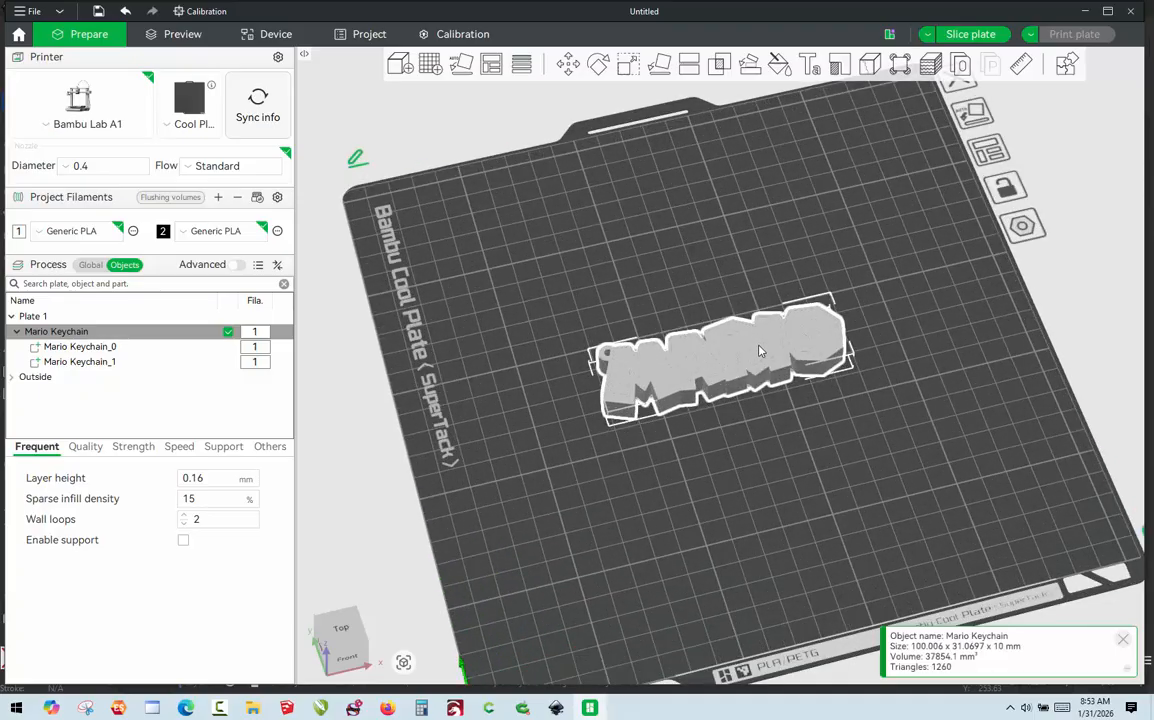
scroll(759, 350, up, 3)
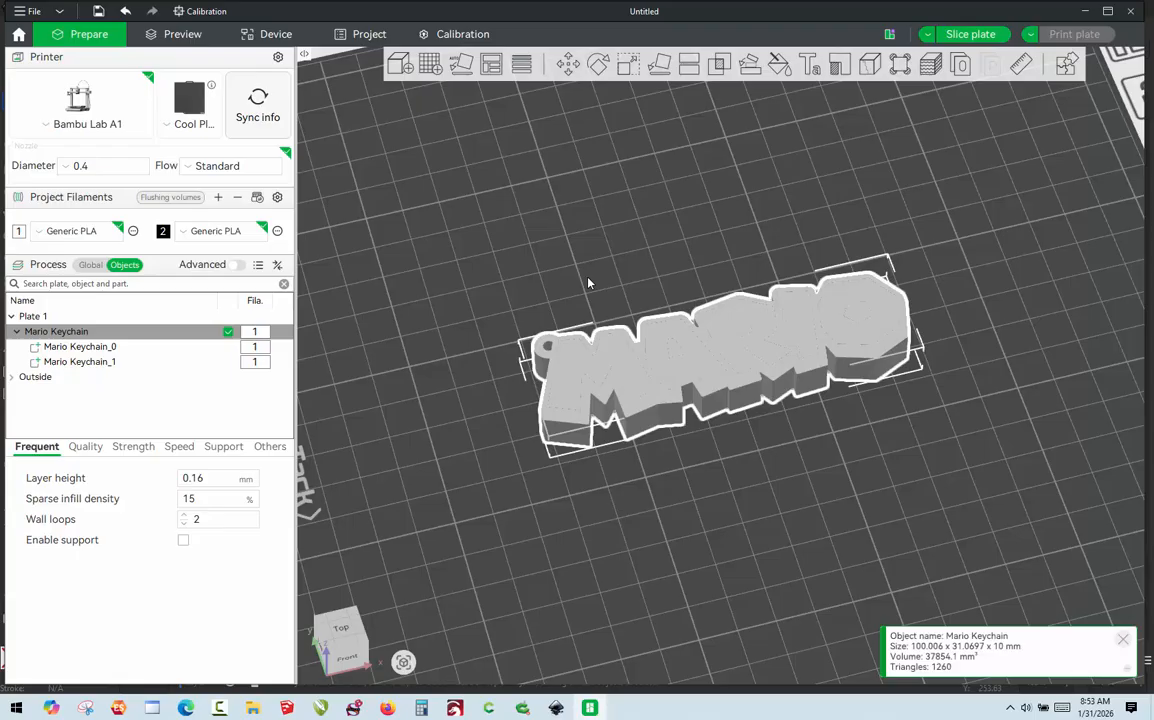
click(621, 75)
click(850, 132)
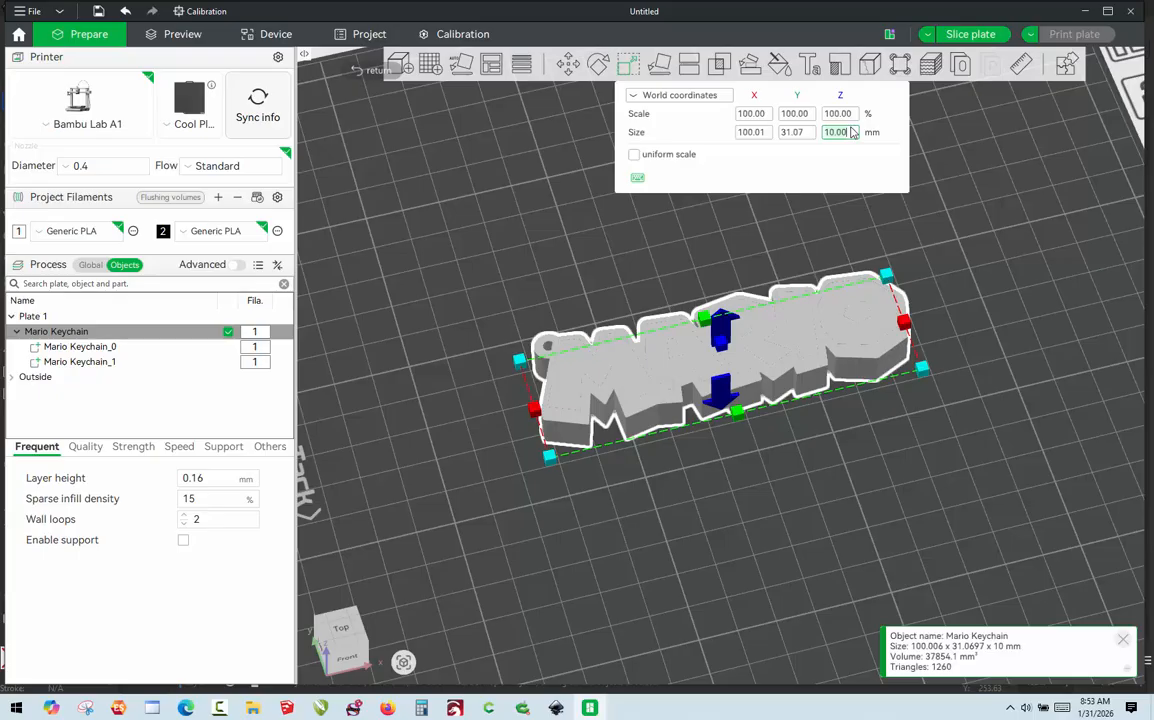
text(3)
key(Return)
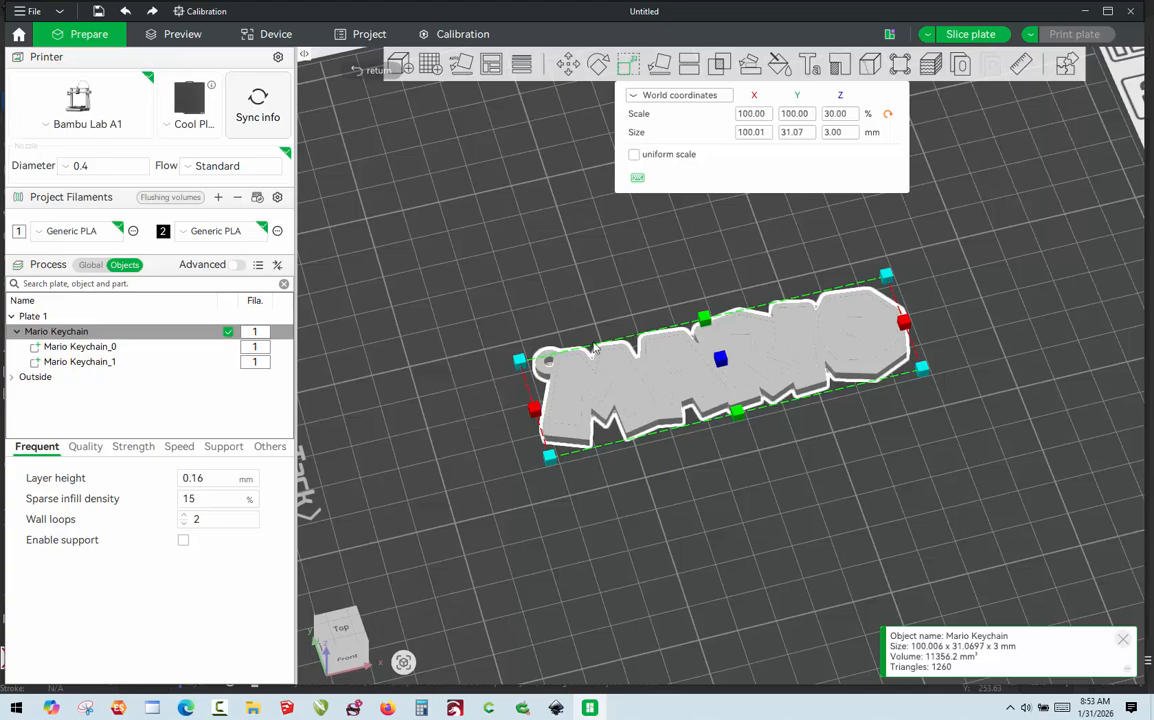
click(551, 325)
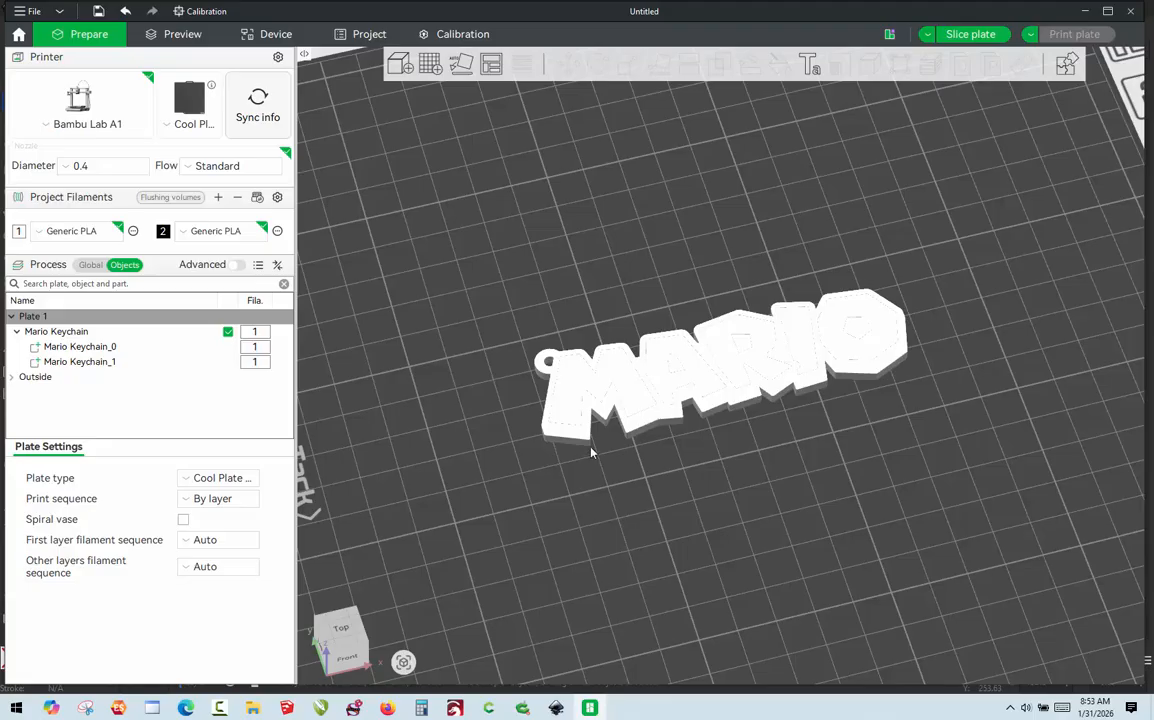
Step: Assign filament 2 to the MARIO letters part, Mario Keychain_1
click(100, 363)
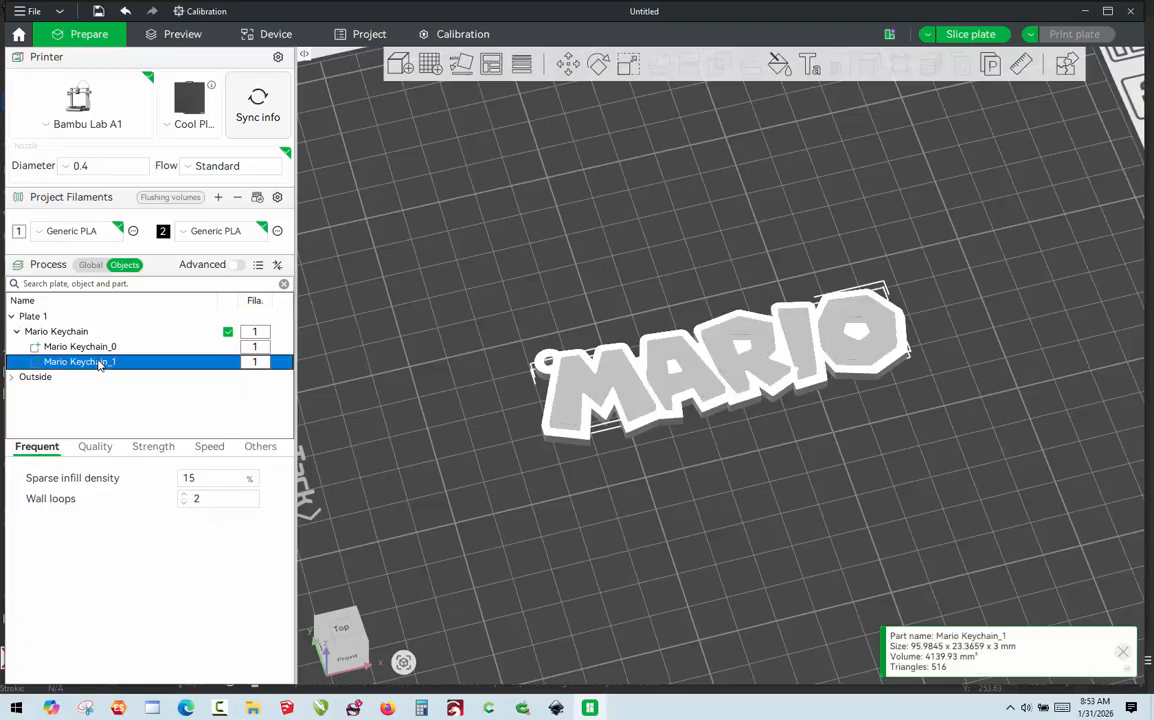
key(2)
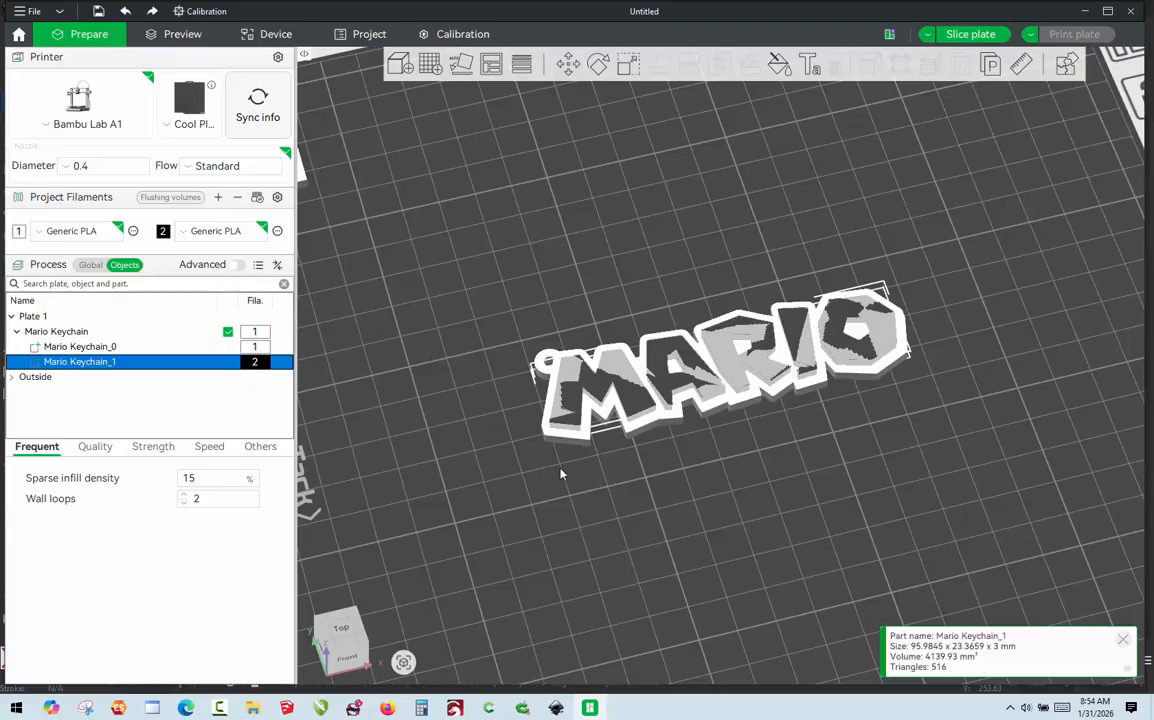
mouse_move(559, 463)
mouse_down()
mouse_move(551, 497)
mouse_move(557, 484)
mouse_up()
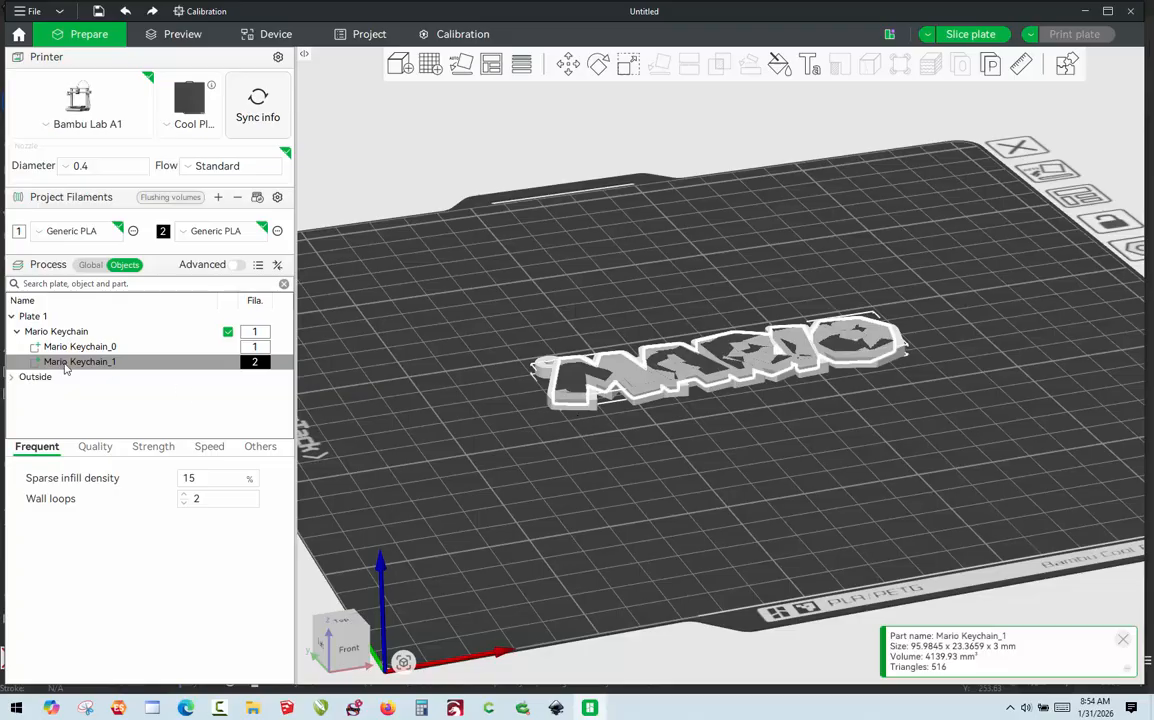
click(22, 334)
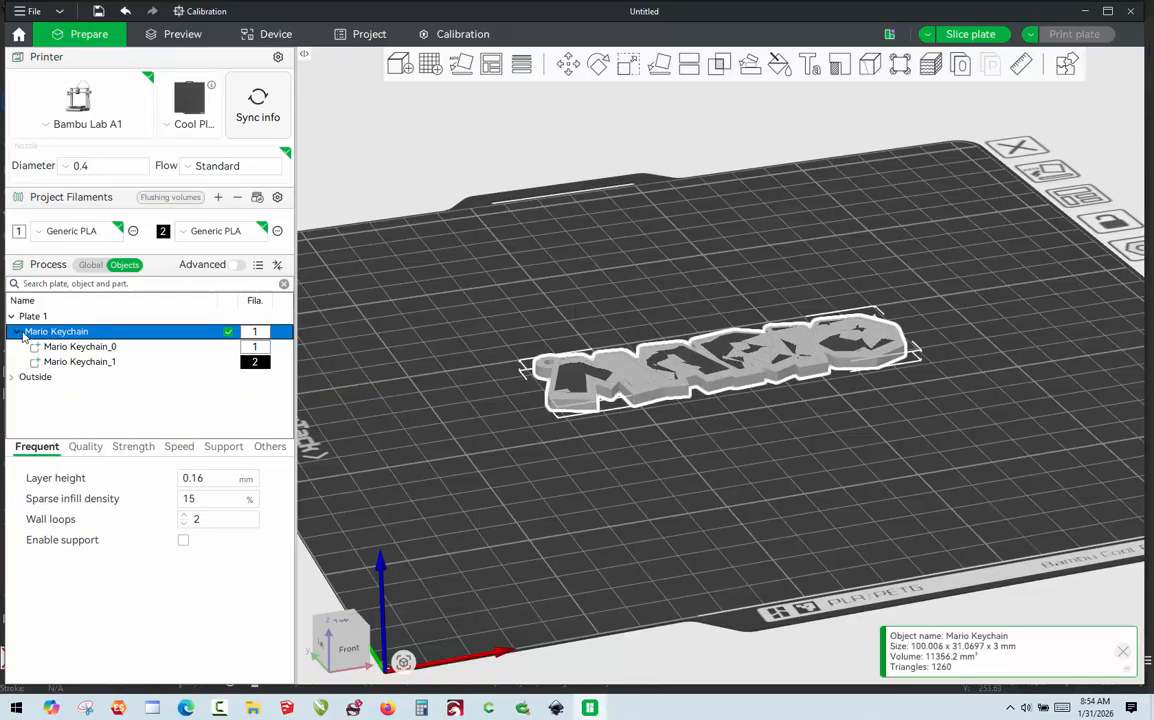
click(82, 348)
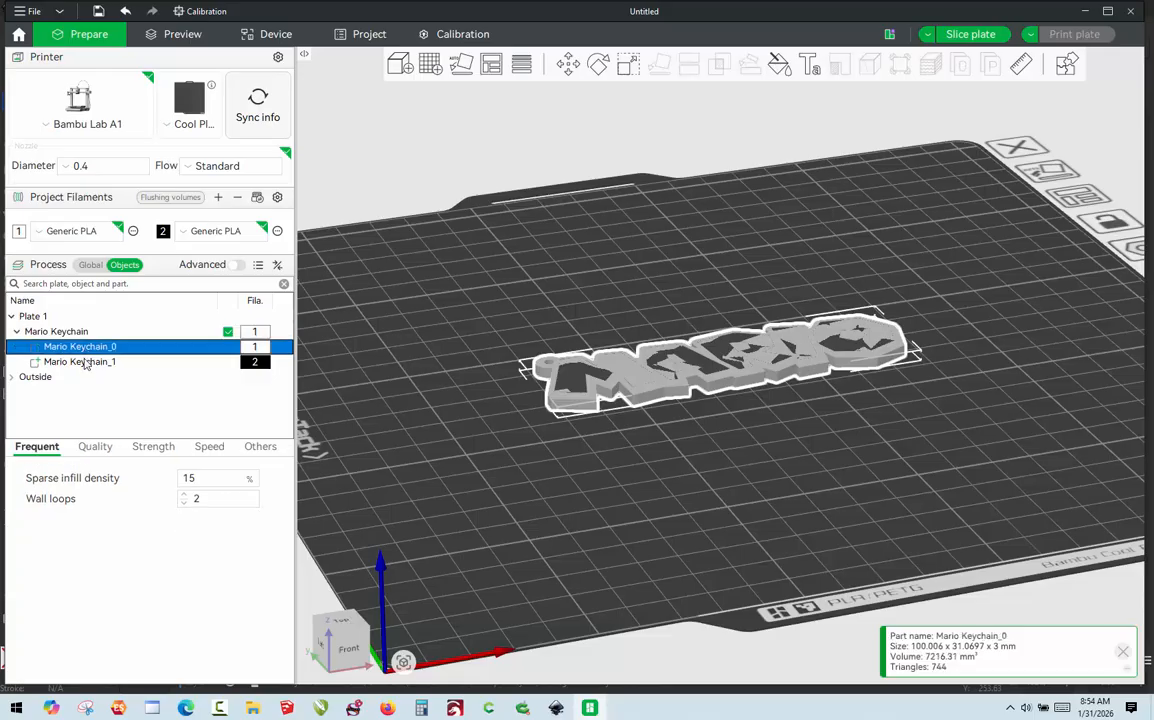
click(84, 364)
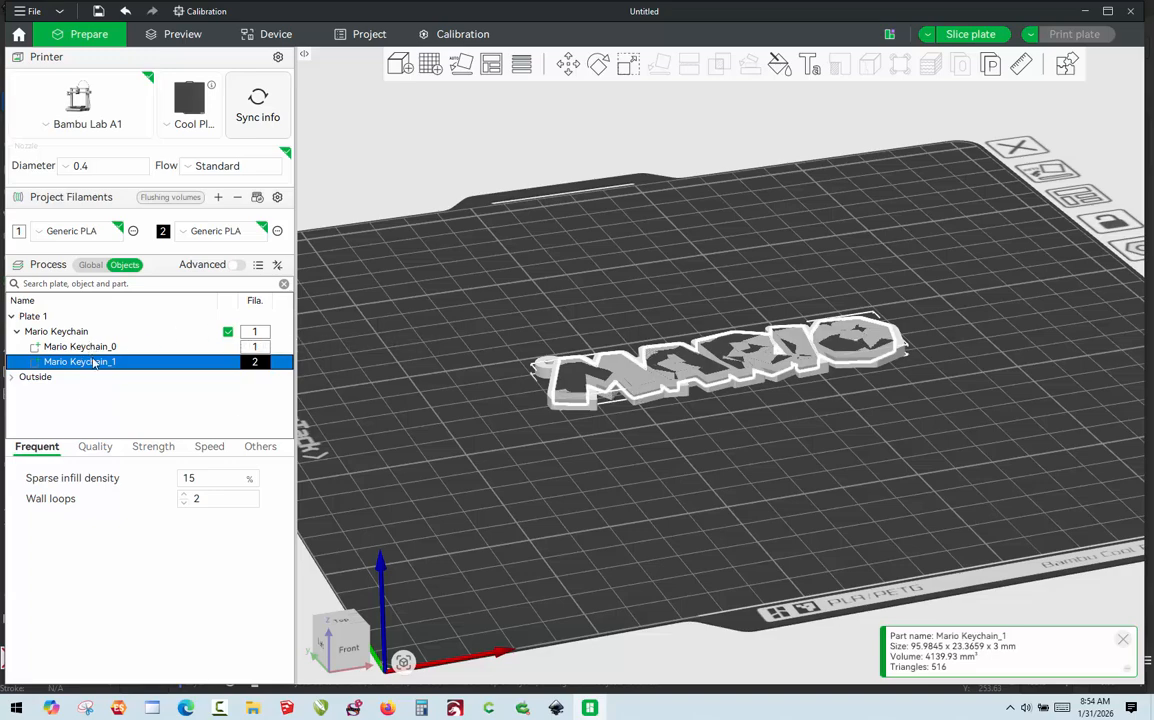
click(47, 346)
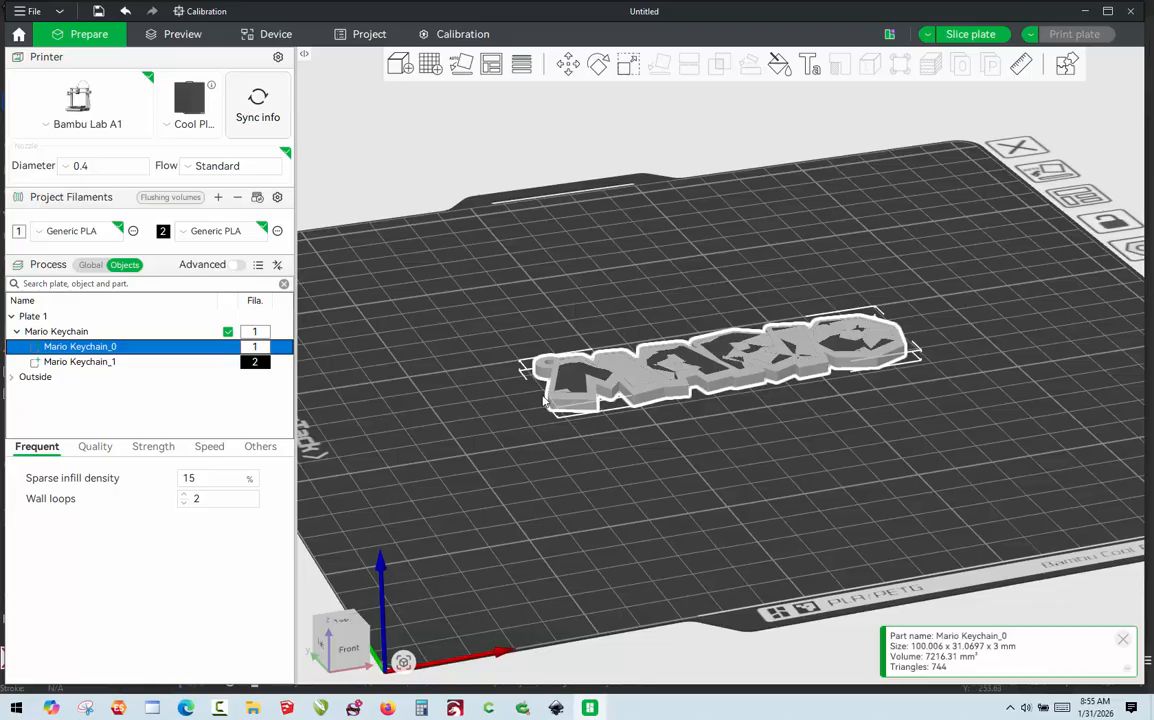
Step: Scale only the MARIO letters part, Mario Keychain_1, to a Z size of 1 mm
click(72, 362)
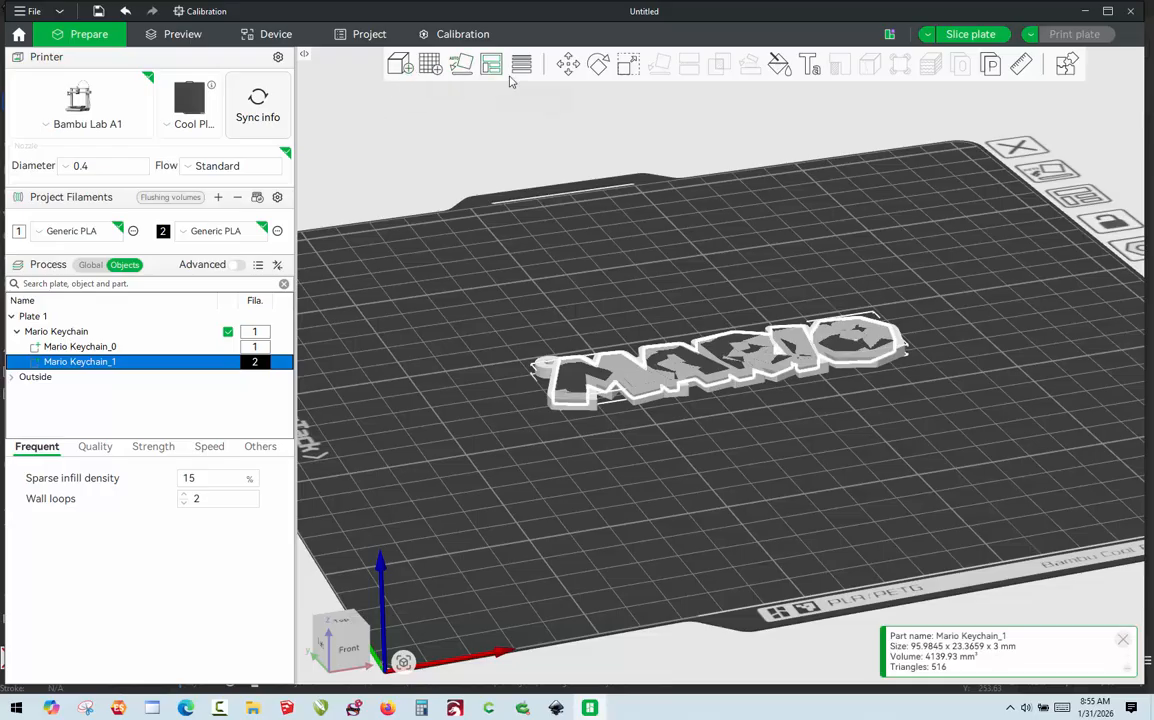
click(626, 66)
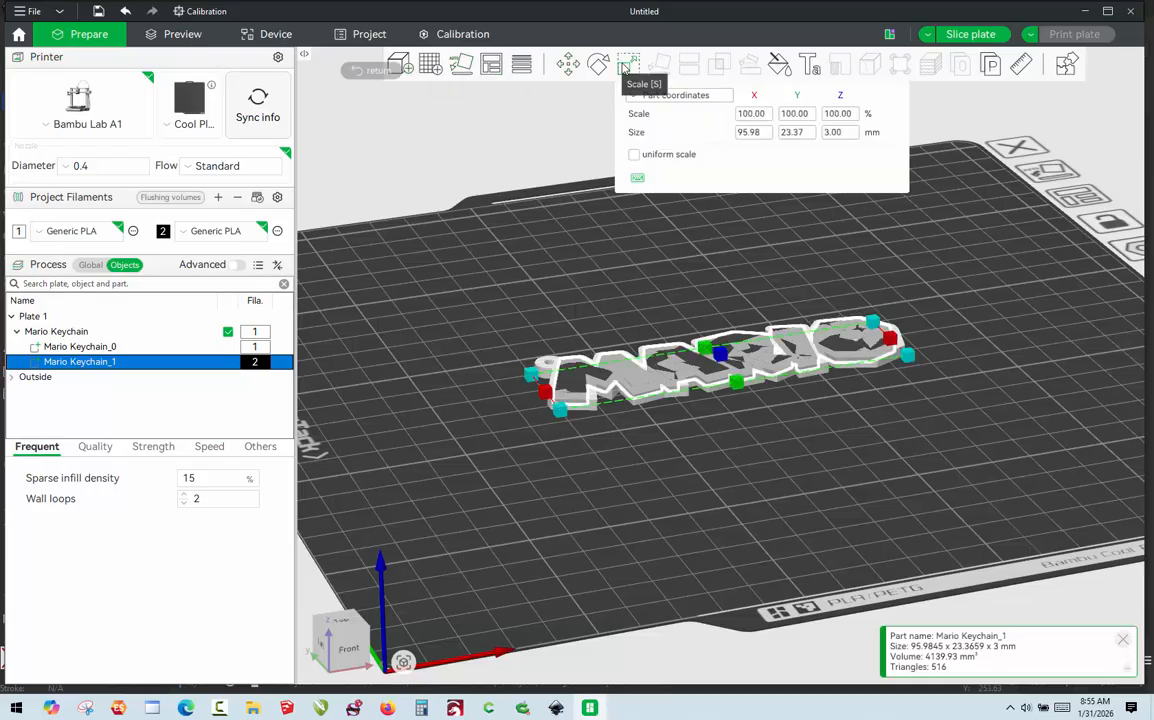
click(838, 132)
key(BackSpace)
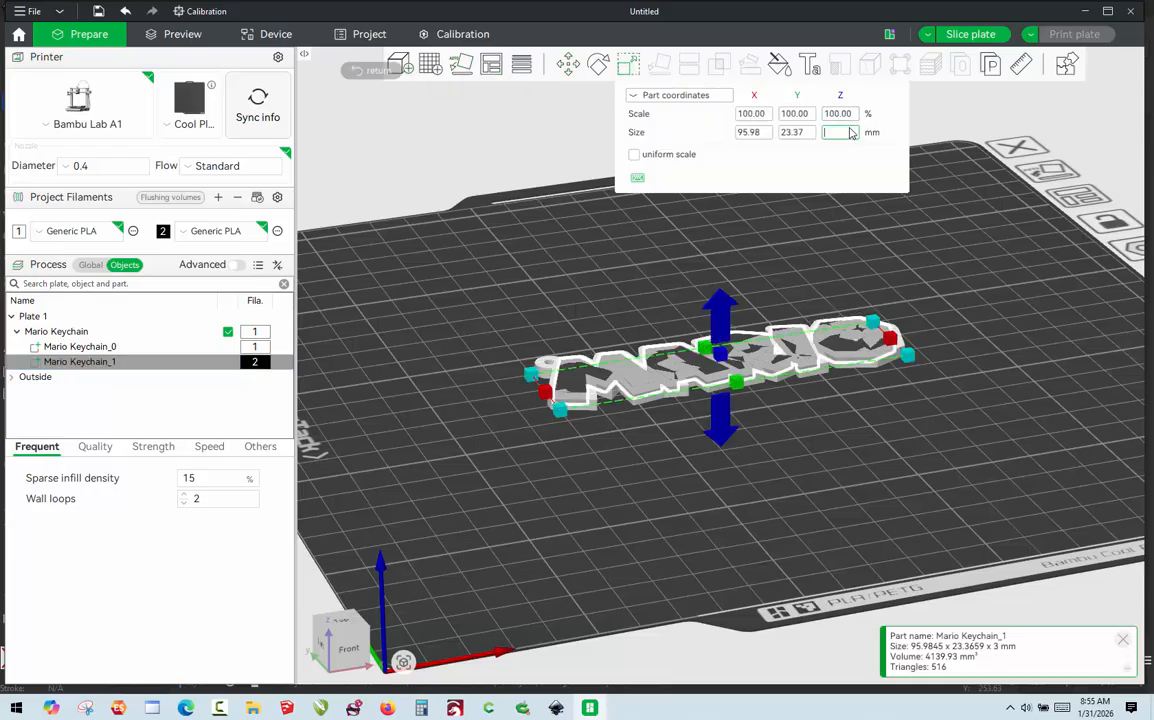
text(1)
key(Return)
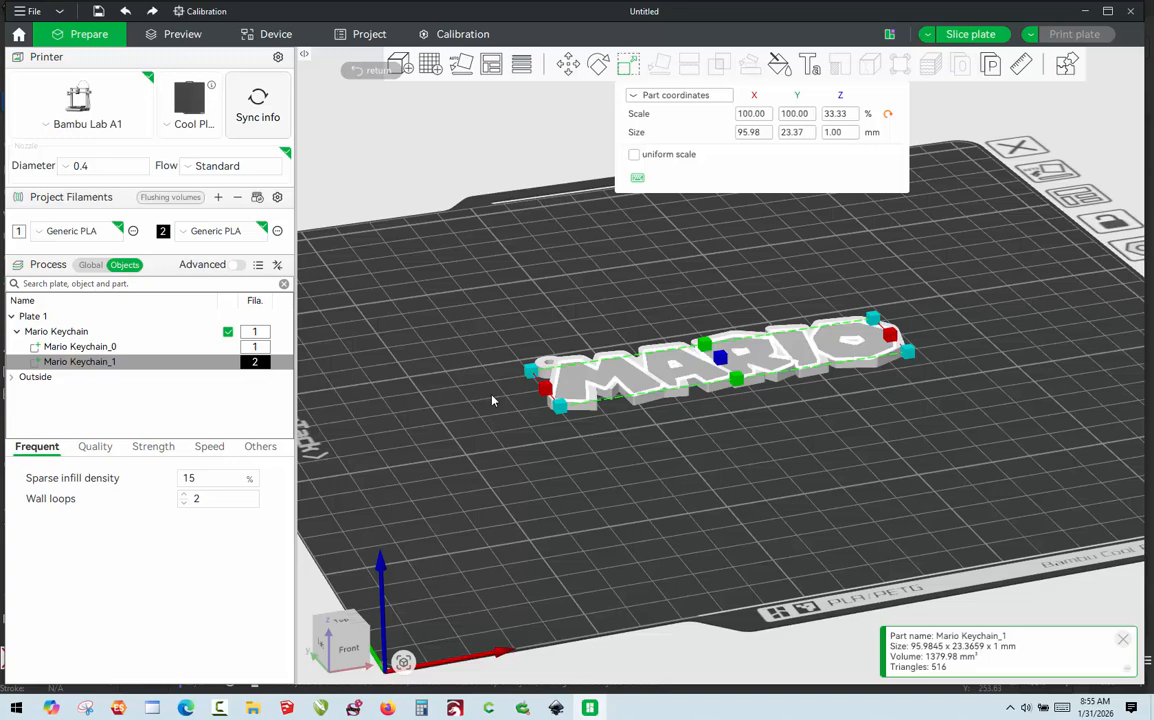
click(845, 133)
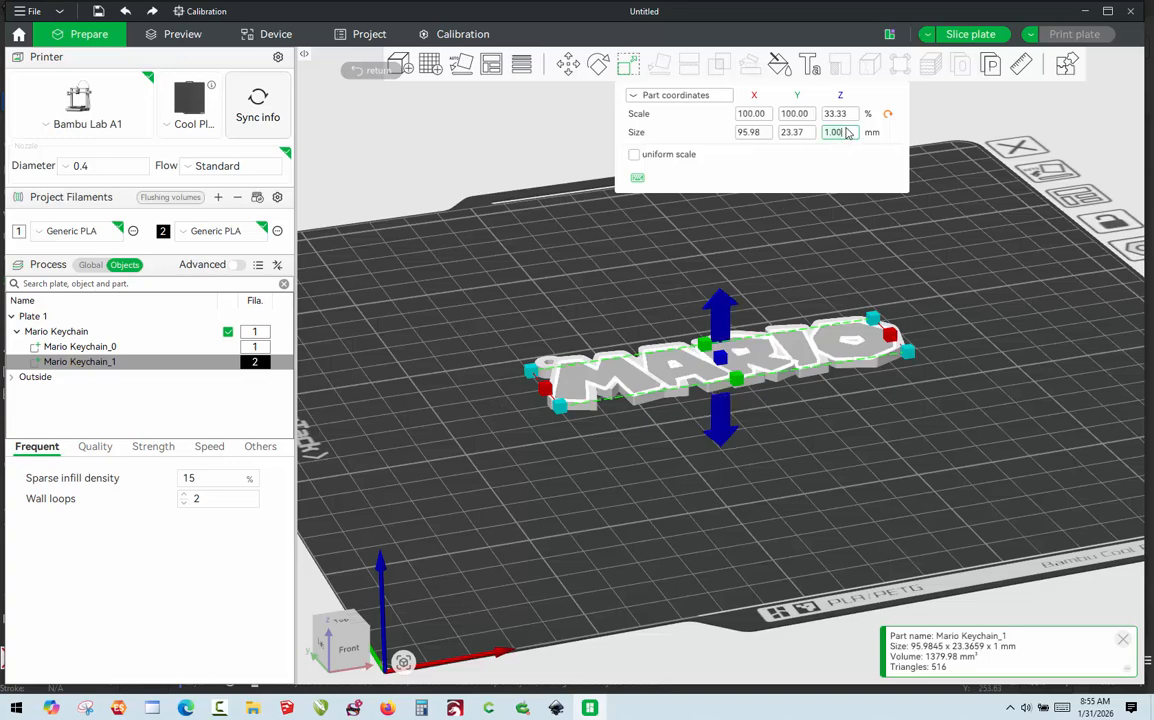
key(BackSpace)
text(1)
key(Return)
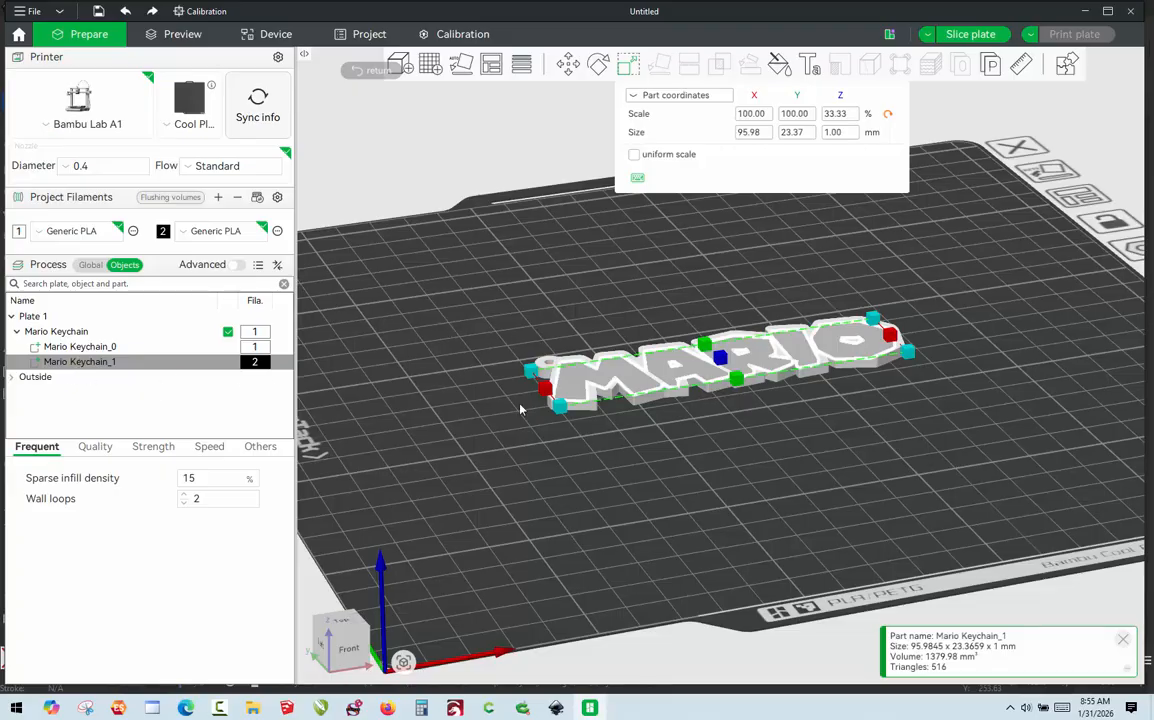
click(510, 445)
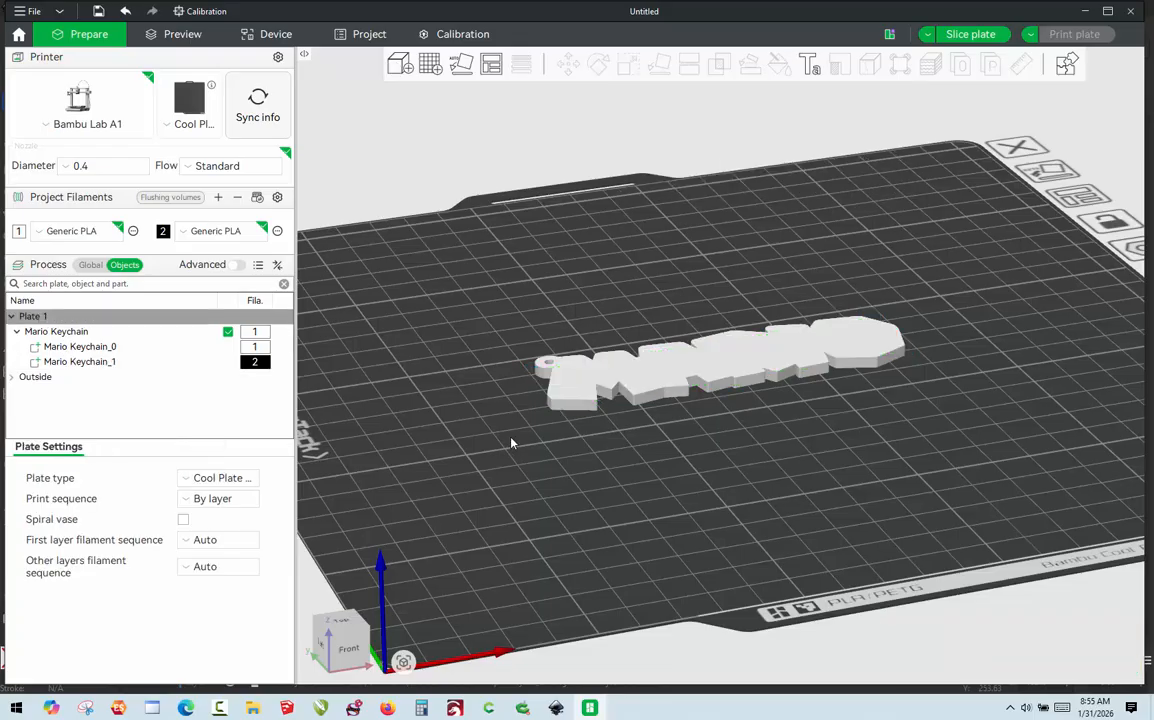
Step: Move the MARIO letters part, Mario Keychain_1, to a Z position of 3.5 mm in world coordinates
click(75, 361)
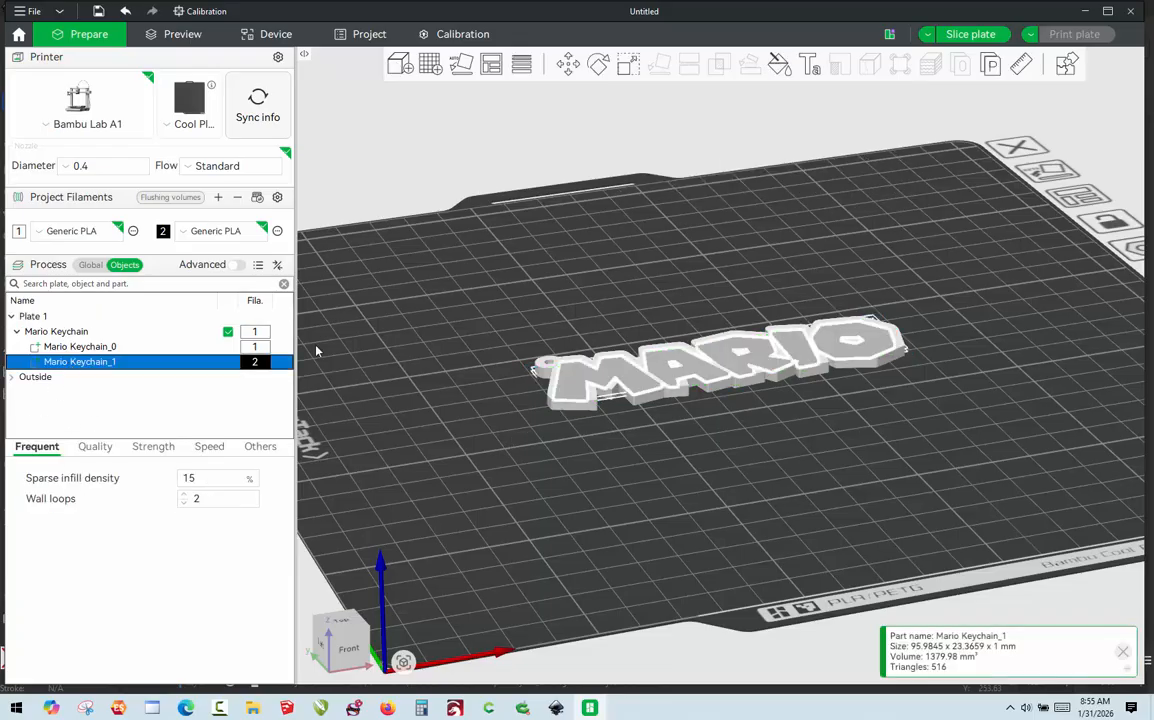
click(568, 66)
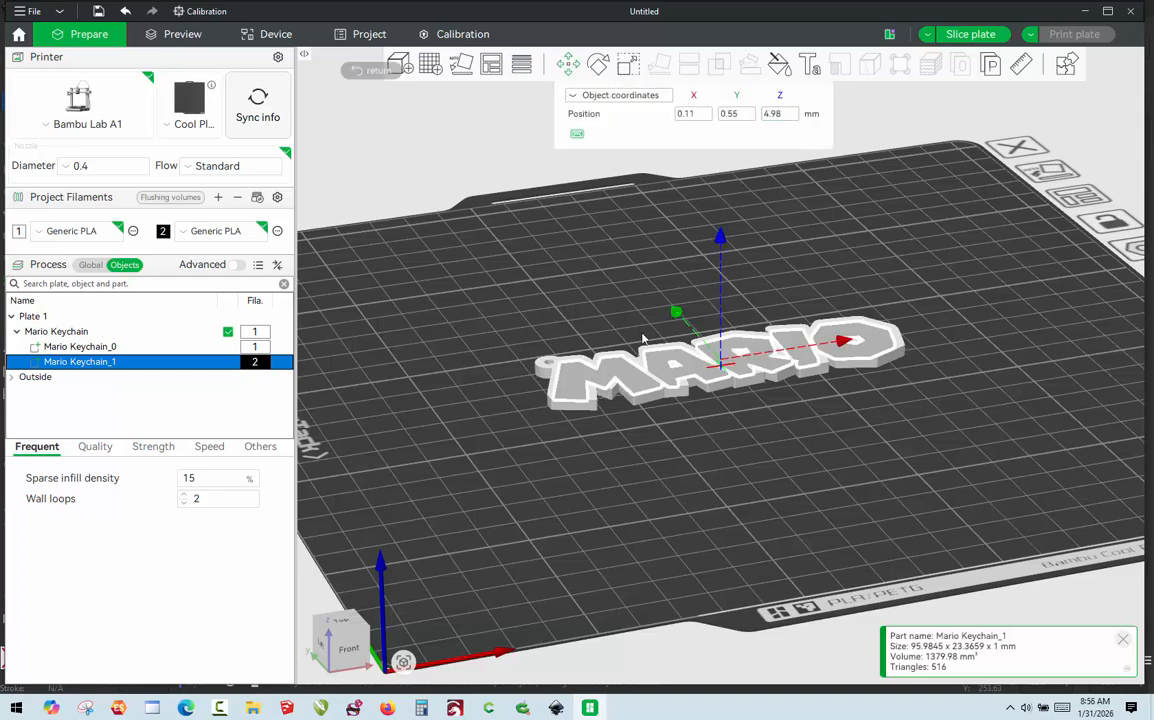
click(622, 97)
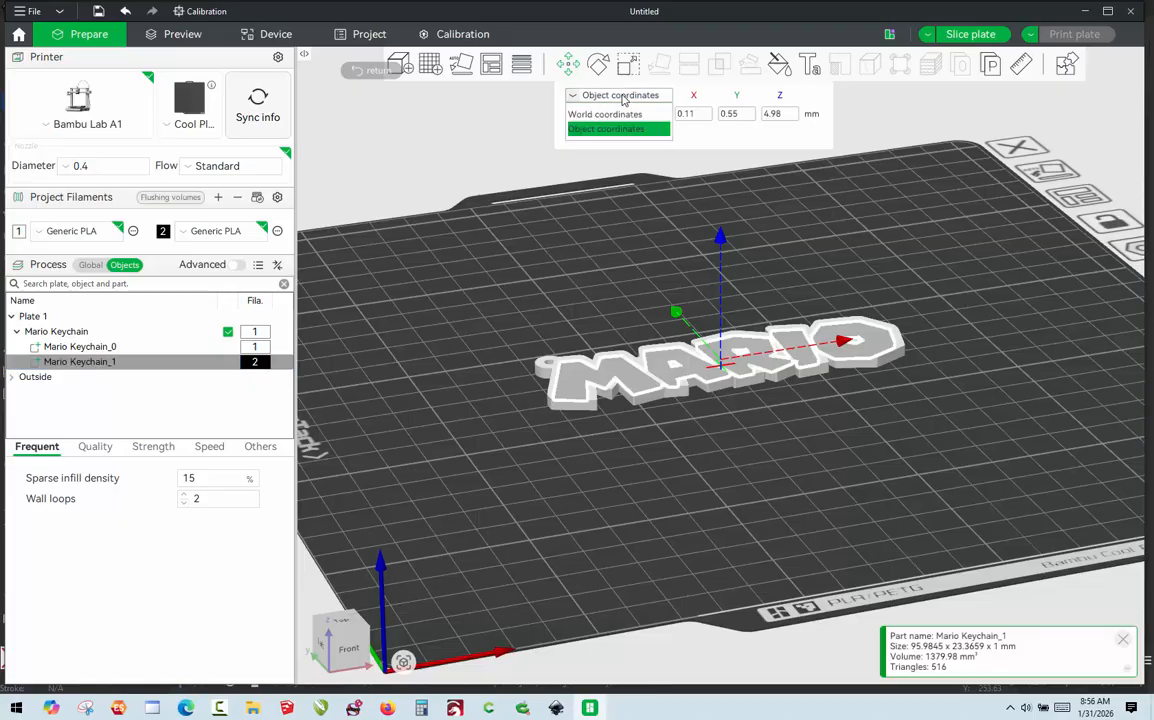
click(626, 113)
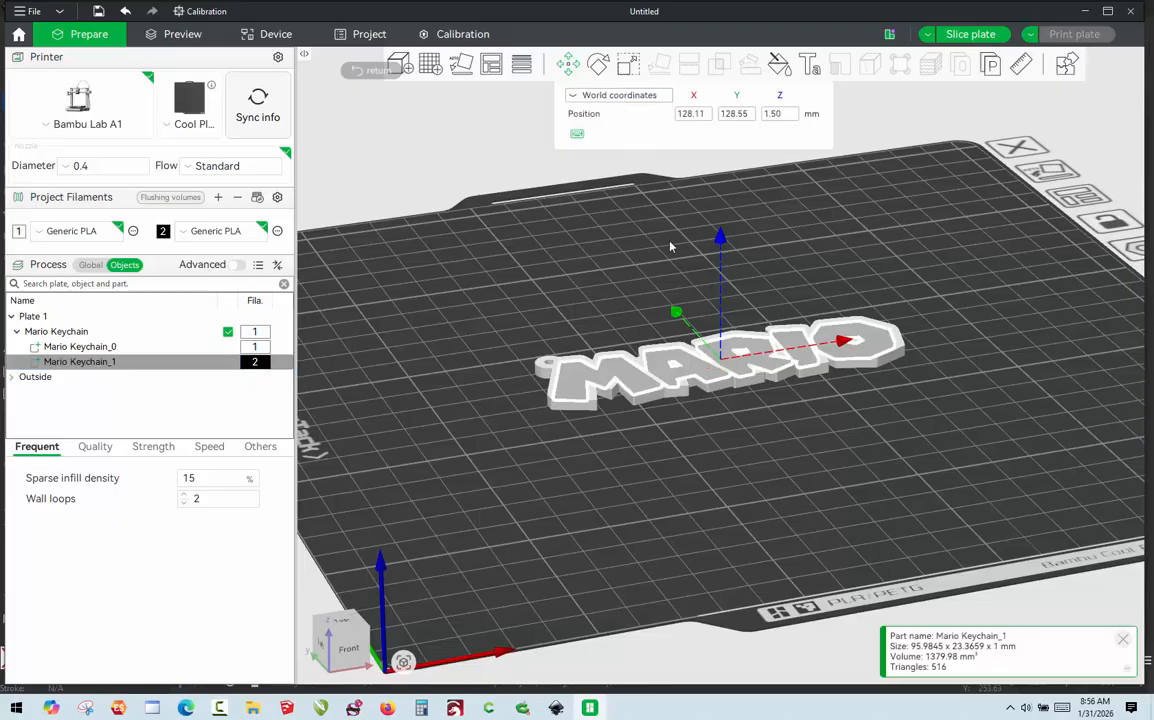
click(790, 116)
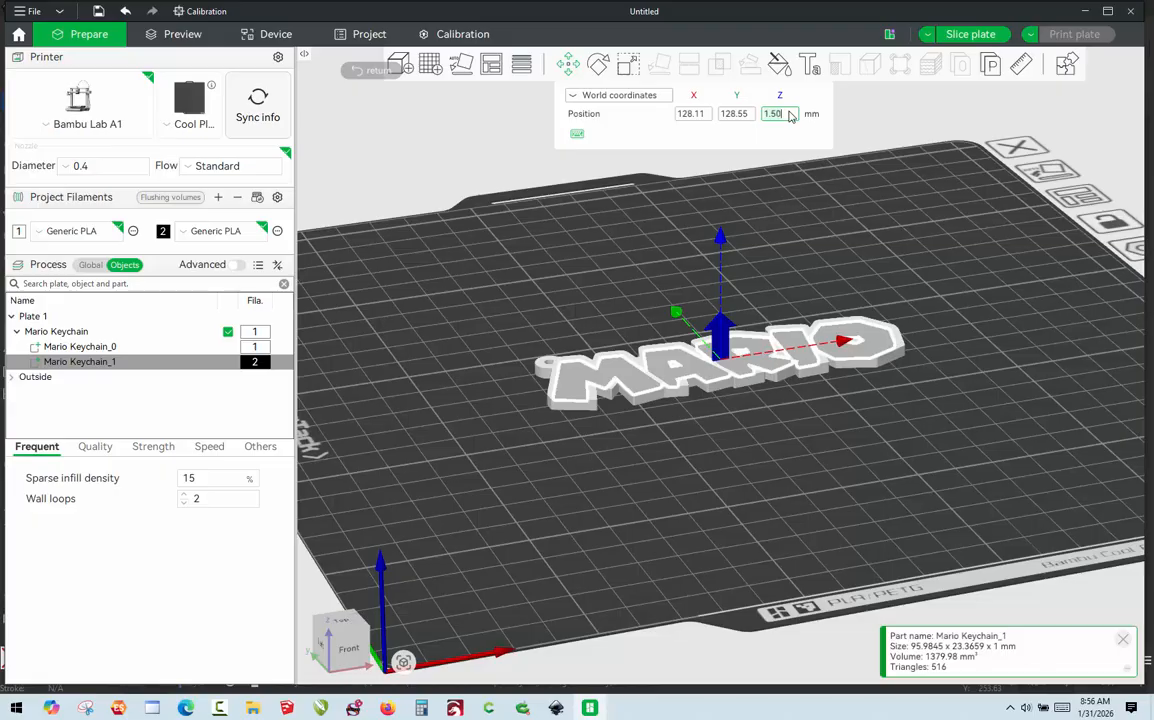
key(BackSpace)
key(BackSpace)
key(BackSpace)
key(BackSpace)
text(3.5)
key(Return)
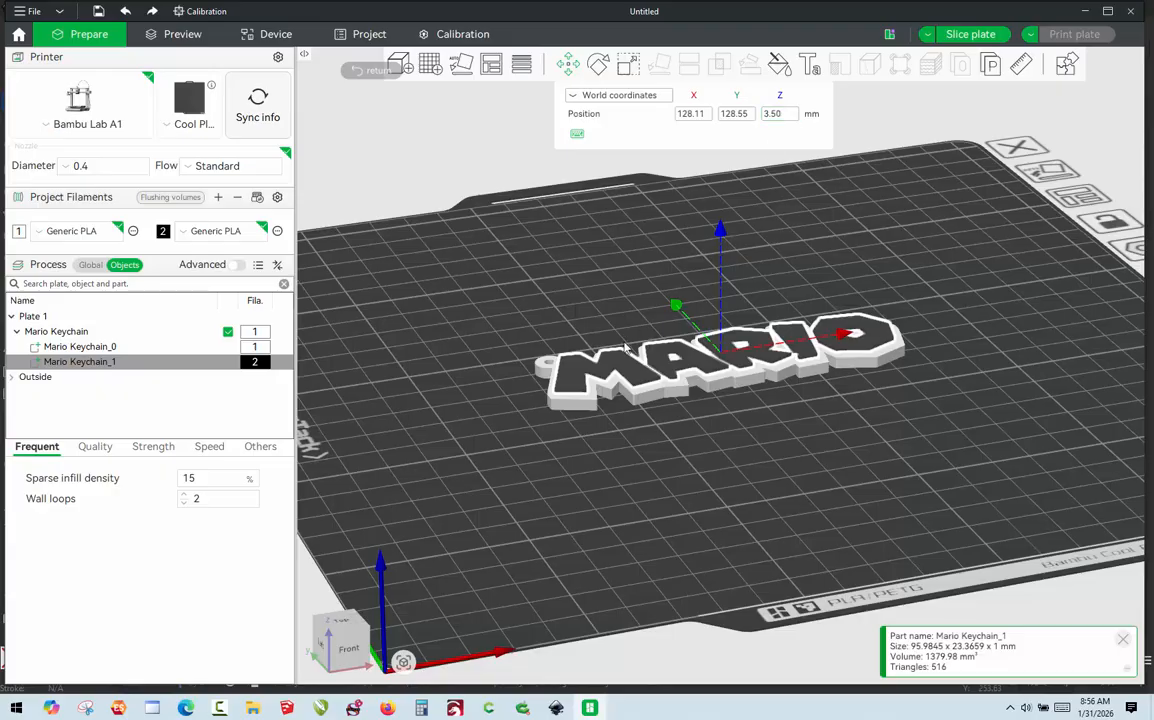
Step: Inspect the keychain from several angles, checking how the MARIO letters sit on the base
drag(506, 457, 506, 460)
click(506, 457)
scroll(556, 418, up, 5)
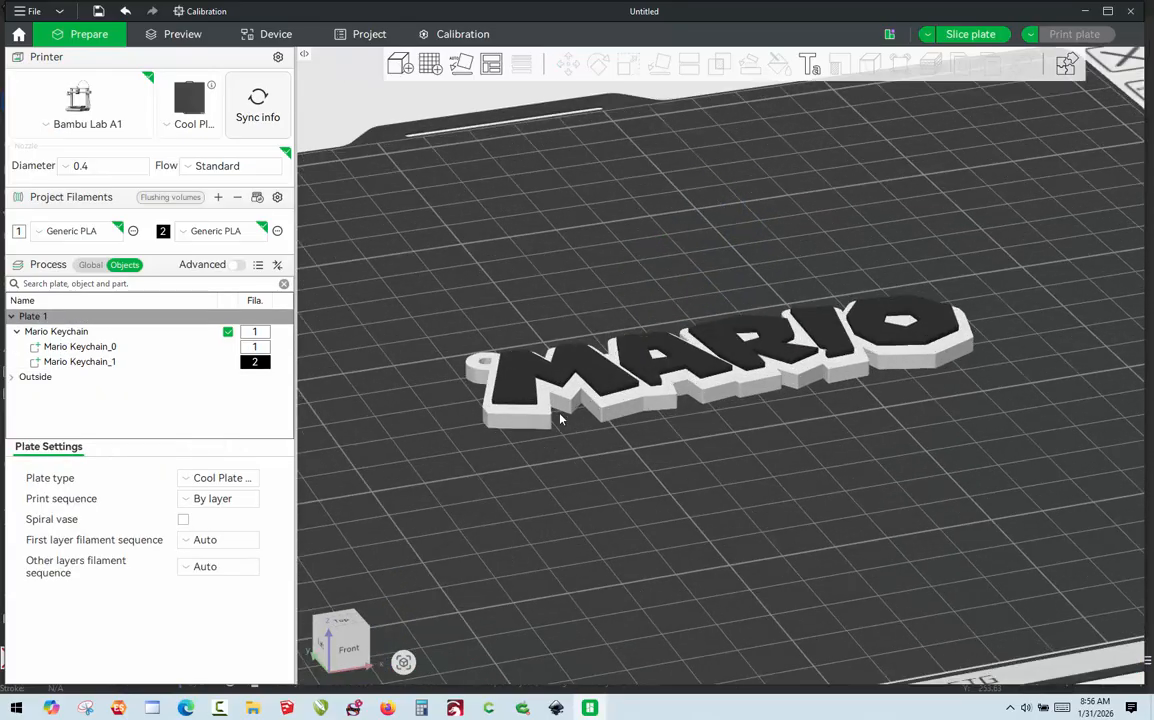
drag(424, 520, 409, 573)
scroll(610, 340, down, 4)
mouse_move(682, 256)
mouse_down()
mouse_move(679, 268)
mouse_move(687, 242)
mouse_up()
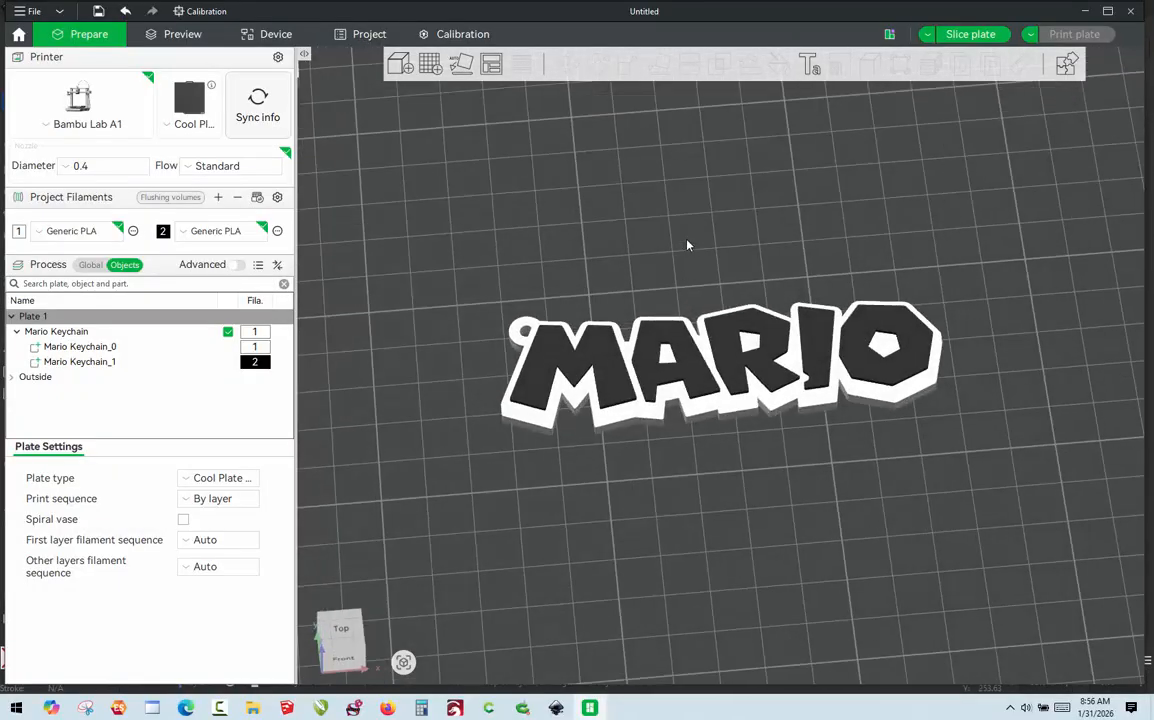
mouse_move(687, 460)
mouse_down()
mouse_move(676, 433)
mouse_move(688, 428)
mouse_move(691, 455)
mouse_up()
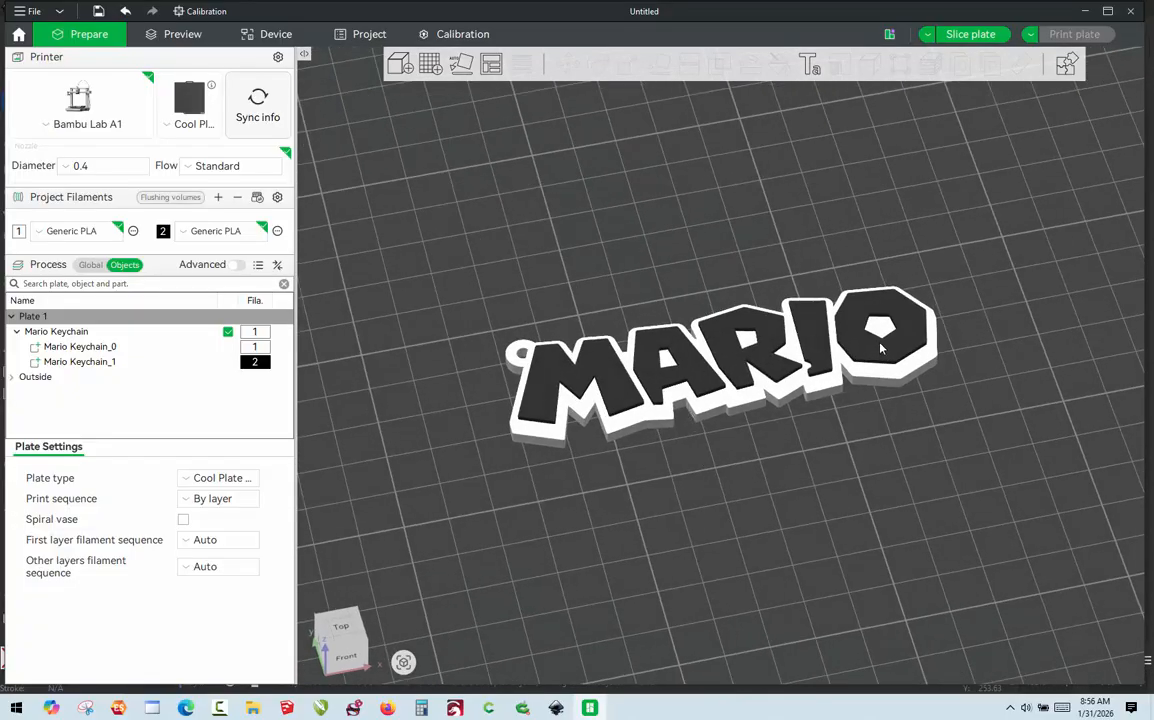
drag(829, 420, 700, 446)
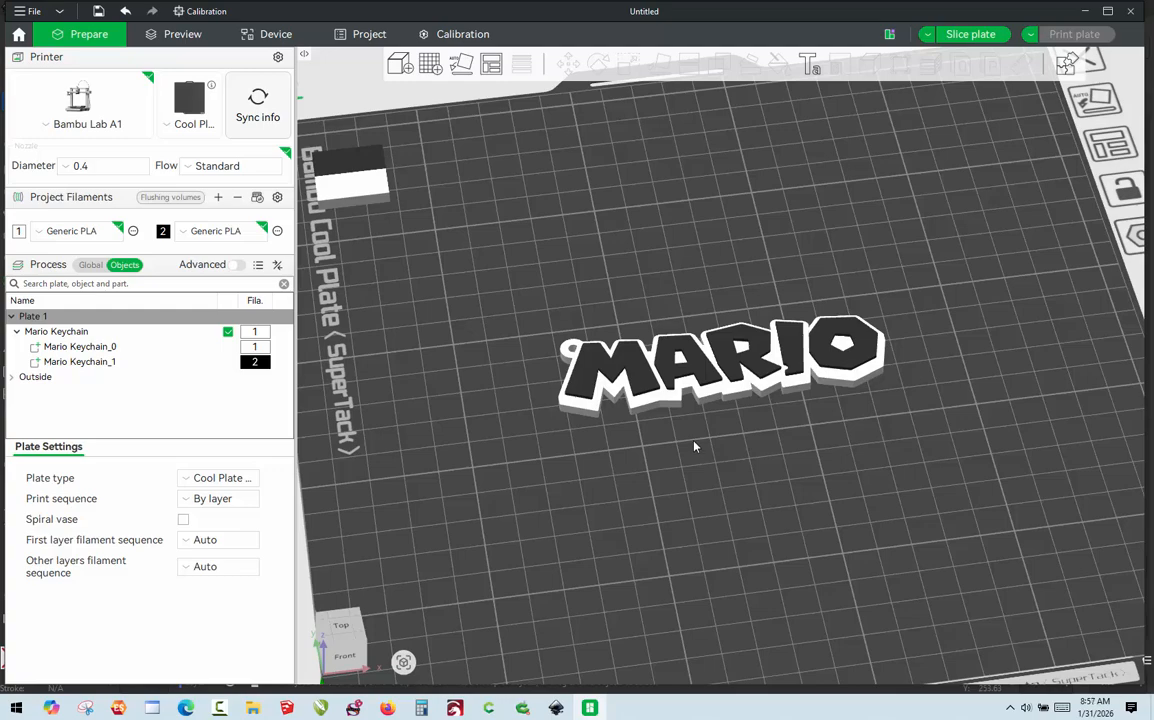
mouse_move(695, 447)
mouse_down()
mouse_move(683, 446)
mouse_move(679, 467)
mouse_move(682, 446)
mouse_up()
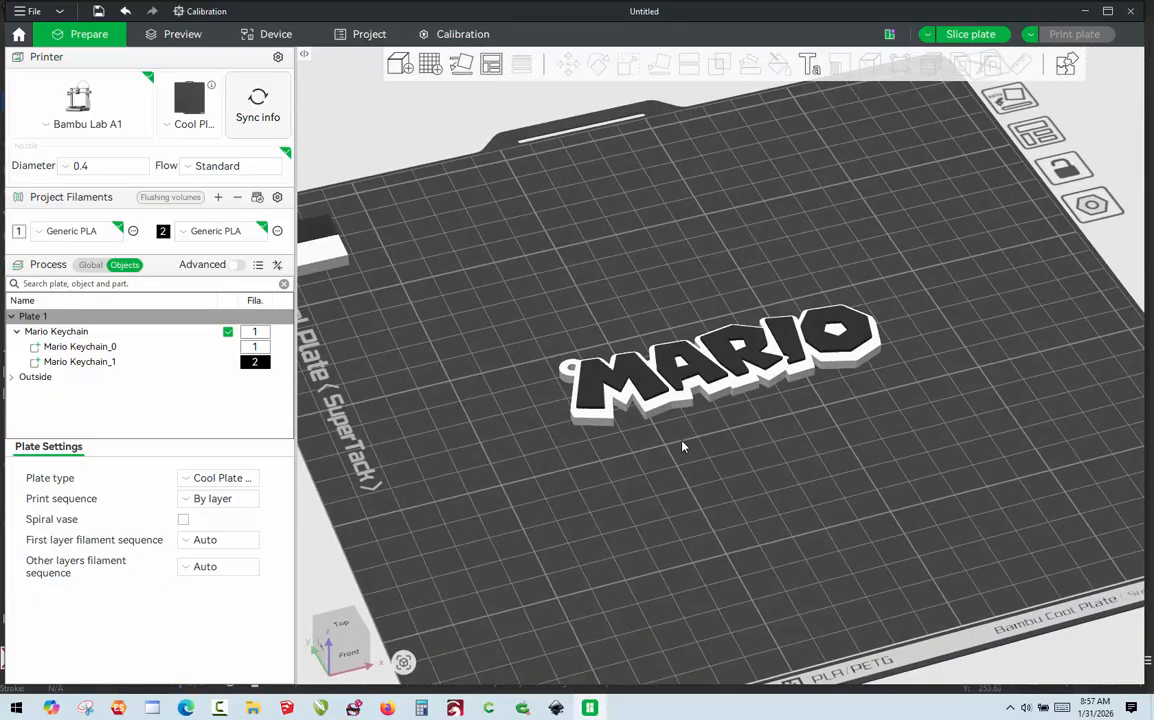
Step: Select the whole Mario Keychain object and slice the plate
click(614, 419)
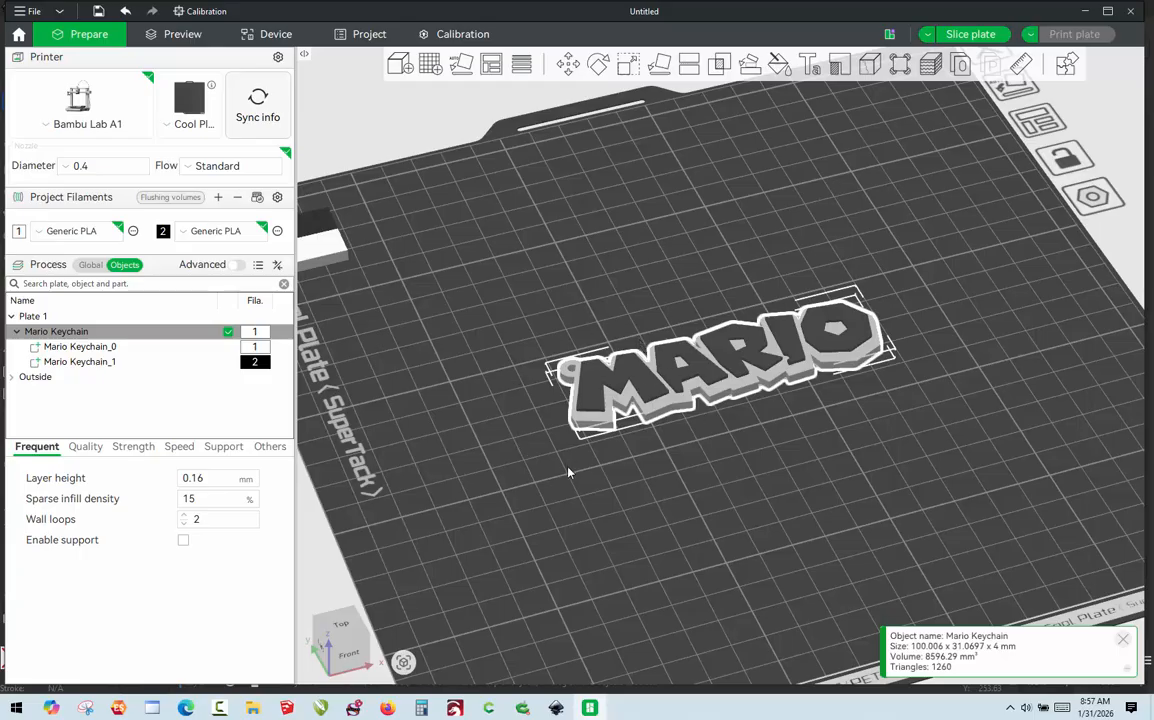
click(966, 36)
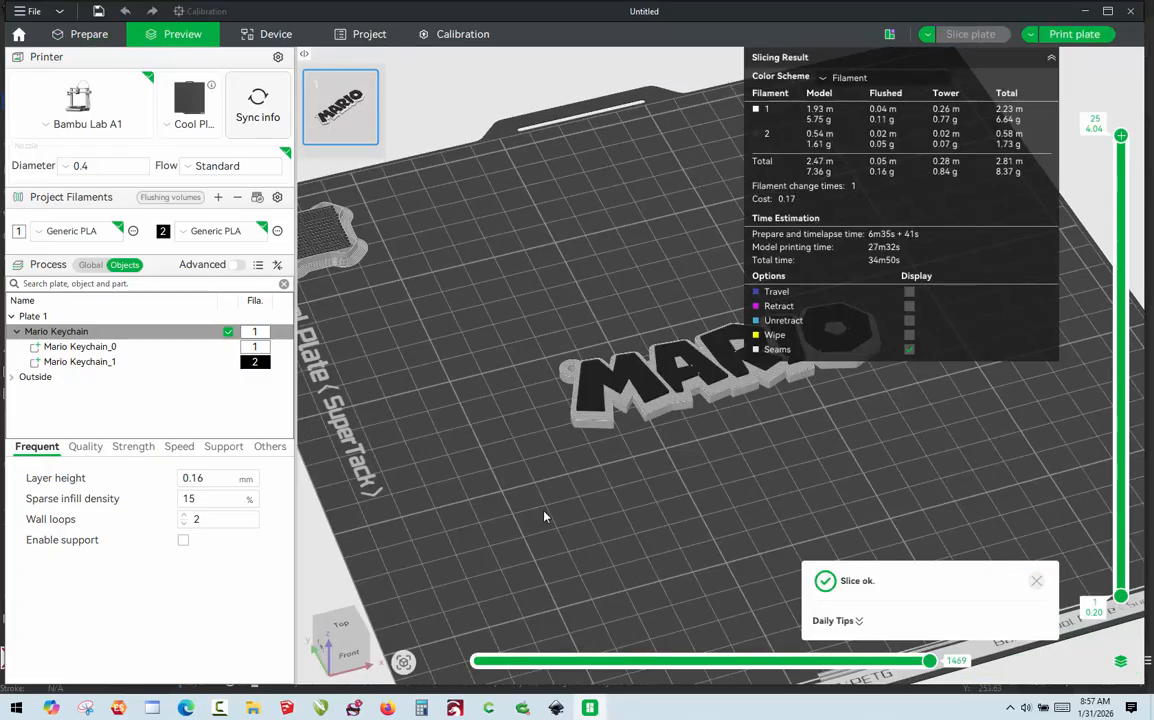
Step: Examine the sliced keychain preview from several angles and close up, checking the base, letters and filament colours
scroll(606, 484, up, 5)
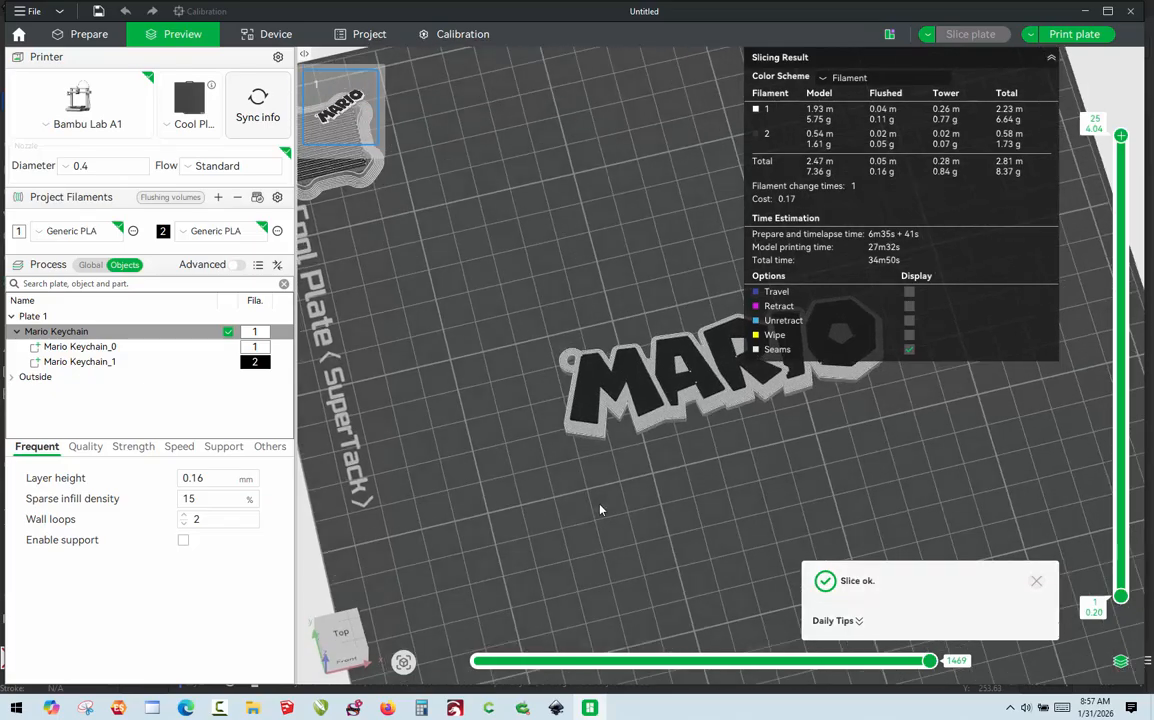
scroll(607, 500, down, 5)
scroll(608, 475, up, 4)
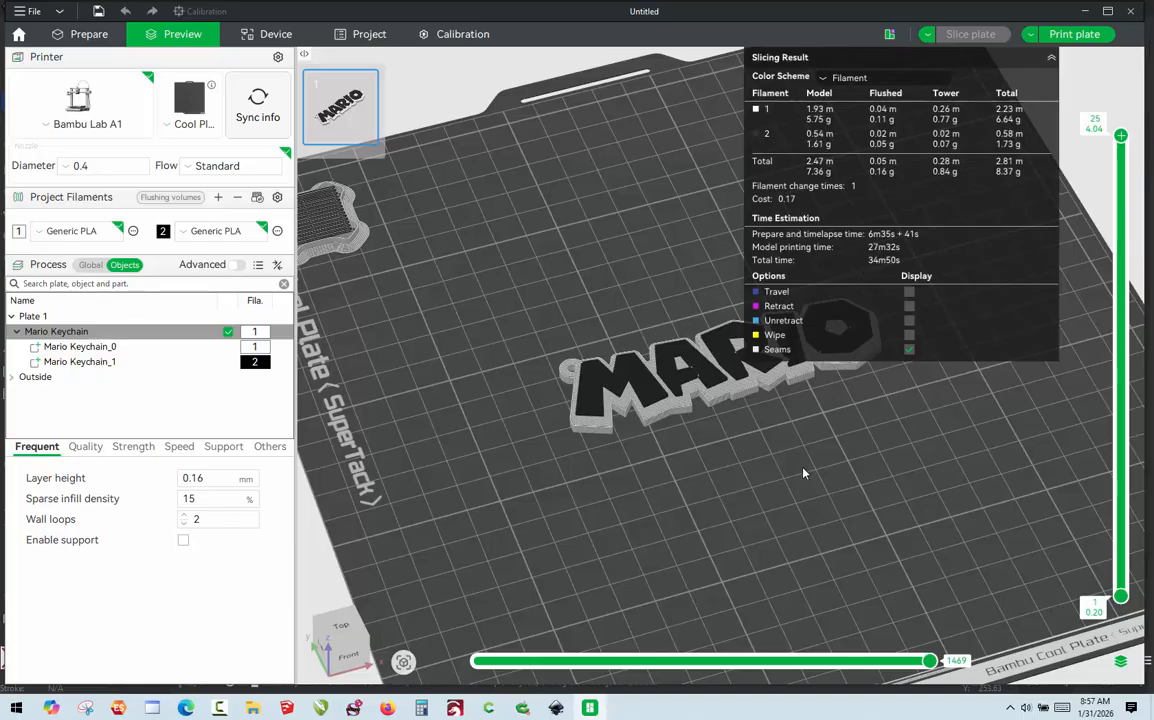
mouse_move(803, 473)
mouse_down()
mouse_move(802, 495)
mouse_move(796, 449)
mouse_up()
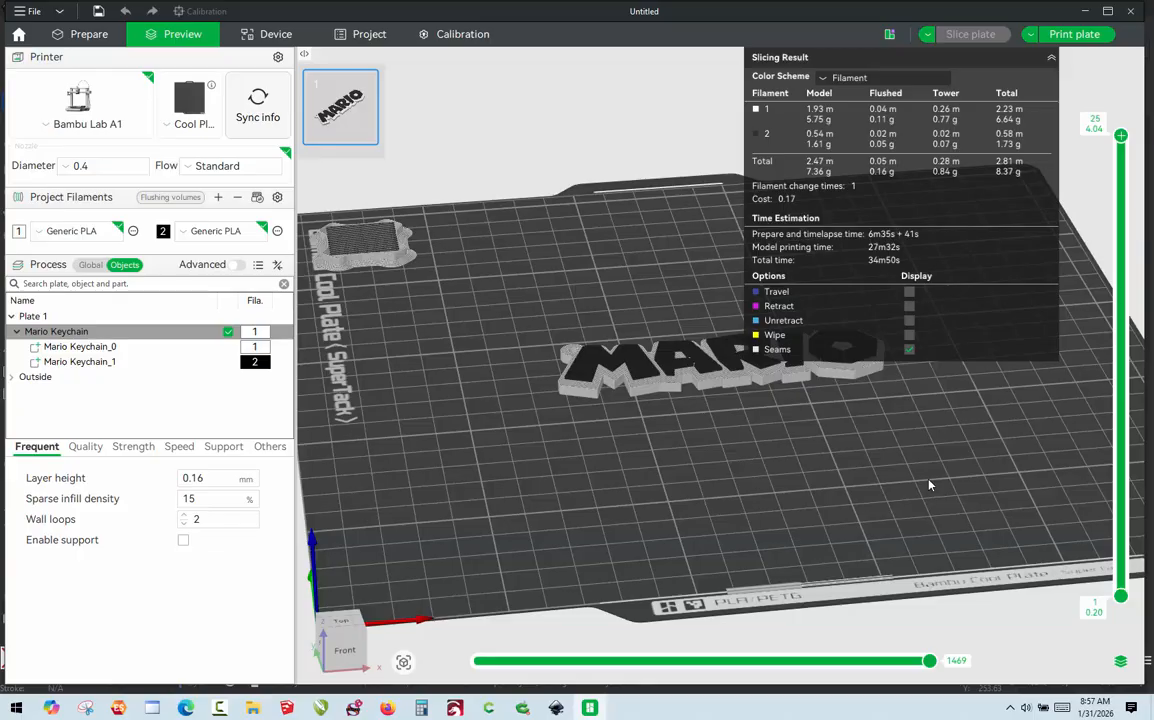
drag(862, 490, 876, 513)
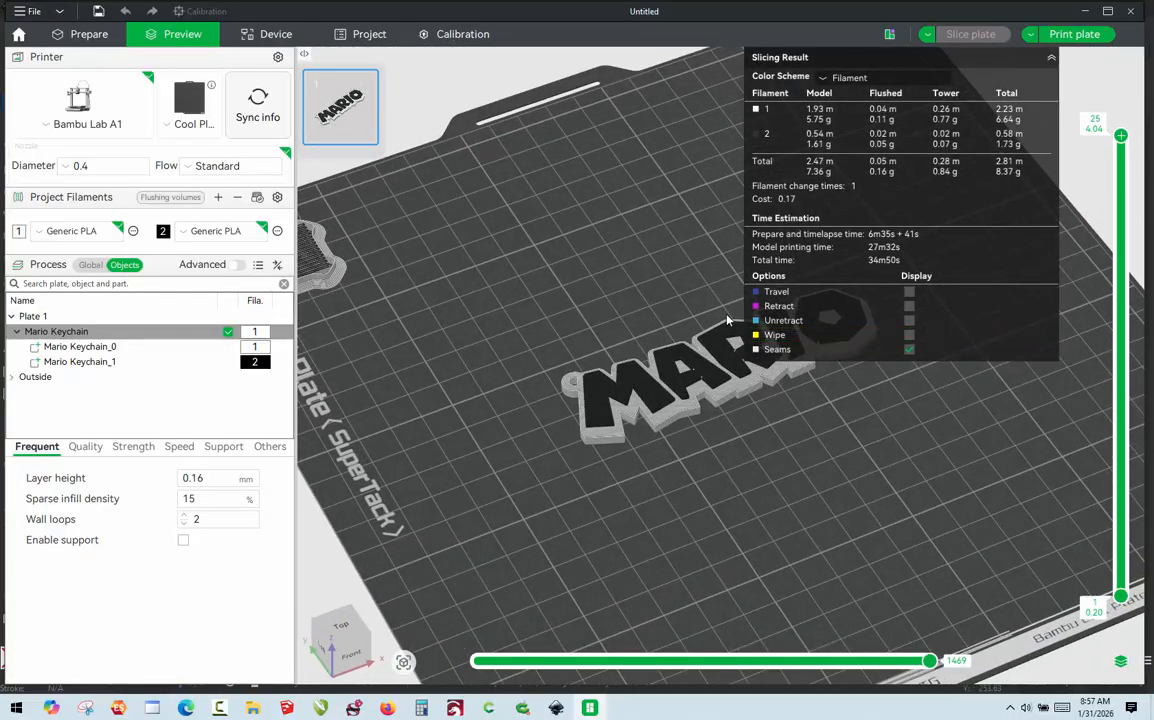
scroll(730, 315, up, 3)
scroll(700, 265, up, 2)
scroll(630, 295, up, 3)
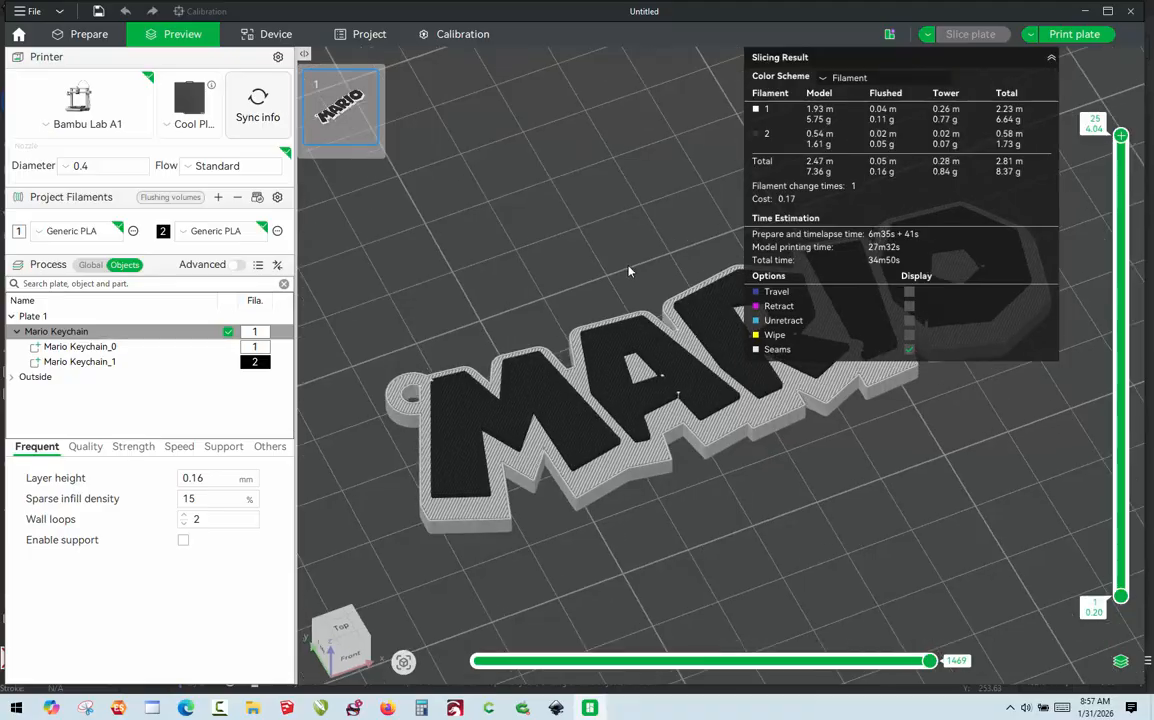
drag(628, 297, 627, 272)
scroll(626, 272, down, 5)
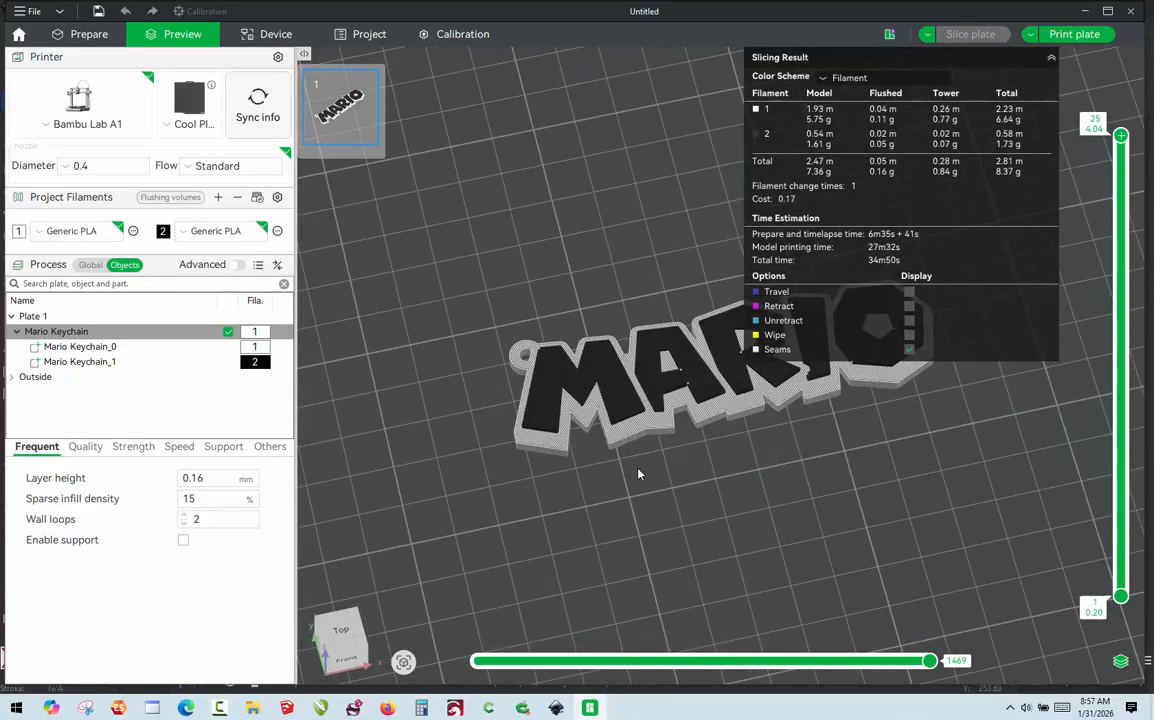
scroll(609, 440, up, 4)
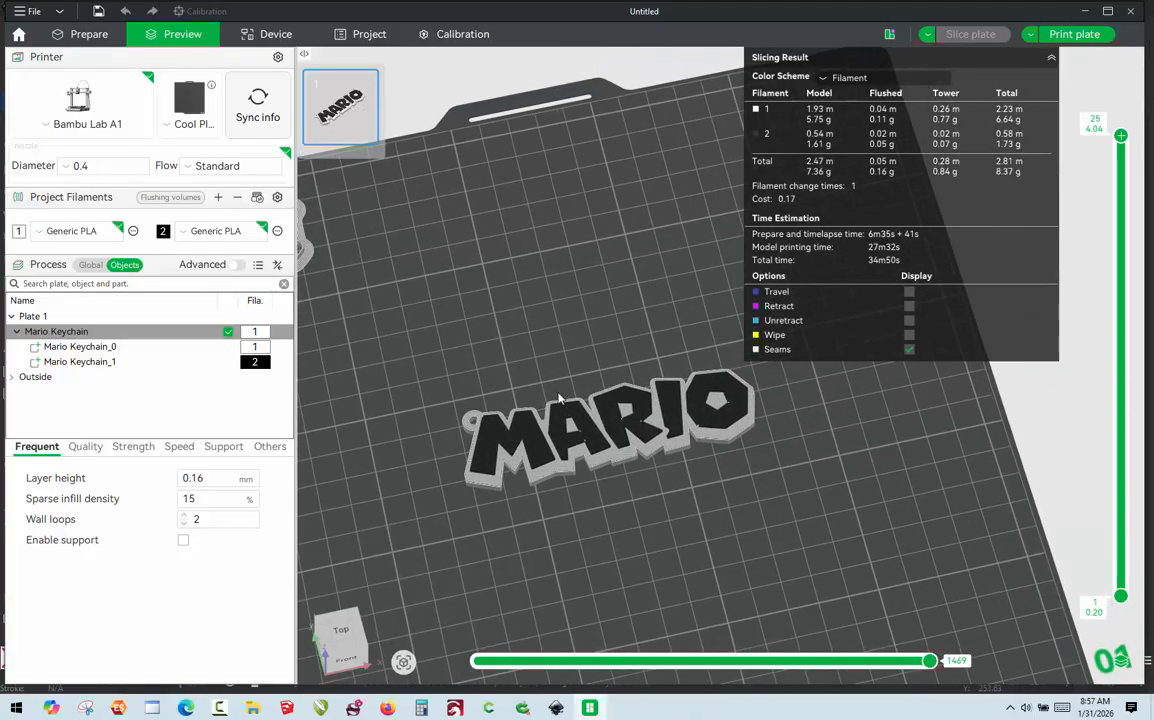
mouse_move(522, 362)
mouse_down()
mouse_move(566, 321)
mouse_move(522, 357)
mouse_up()
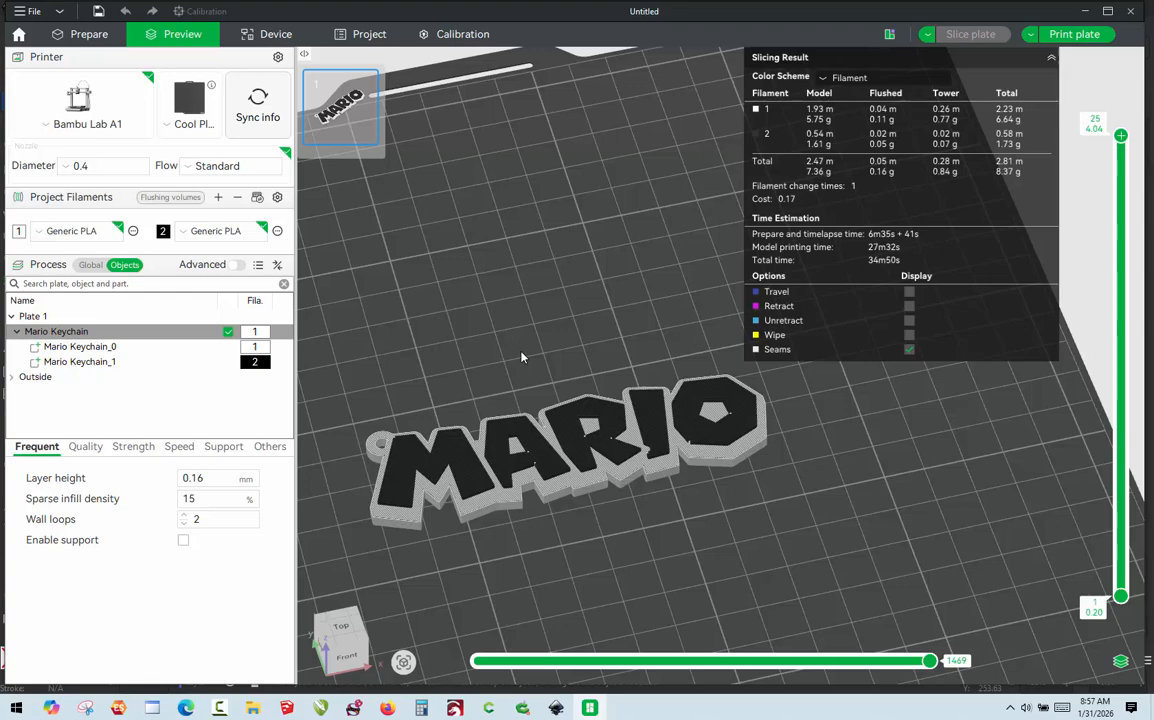